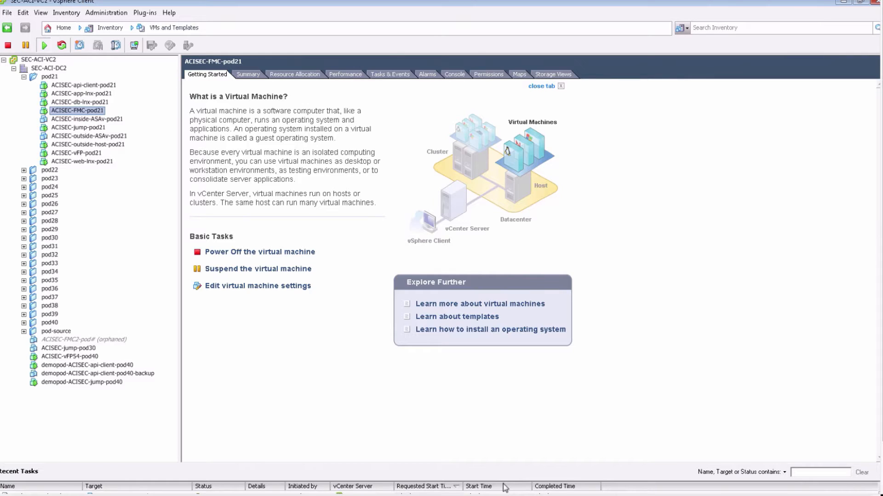
Step: Start an OVF template deployment from the Firepower Management Center Virtual 6.0.1-1213 package and accept its license agreement
{"action": "left_click", "coordinate": [7, 12]}
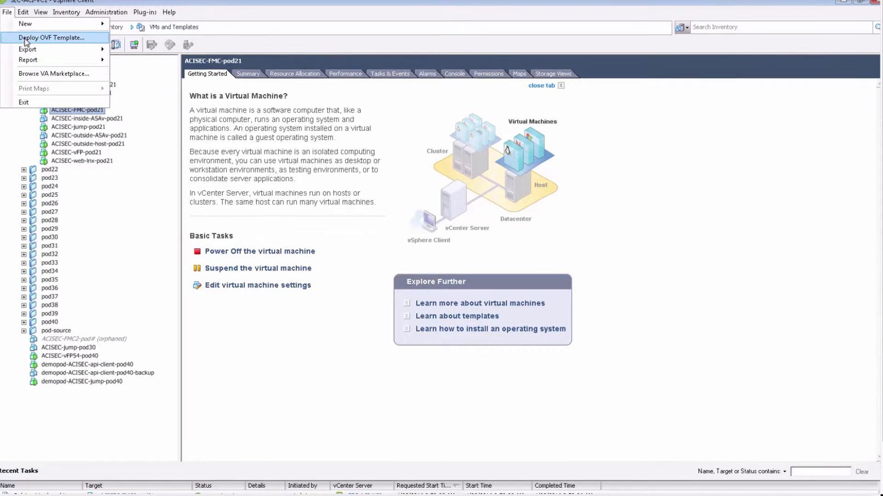
{"action": "left_click", "coordinate": [50, 38]}
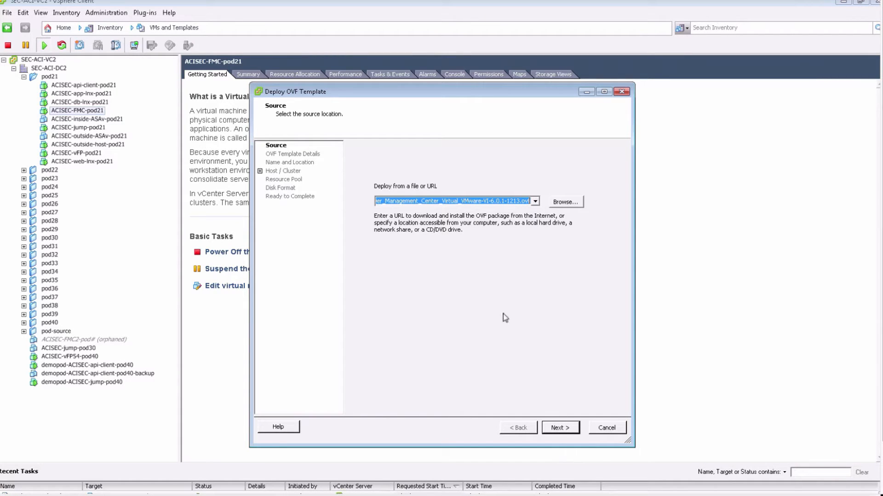
{"action": "left_click", "coordinate": [557, 431]}
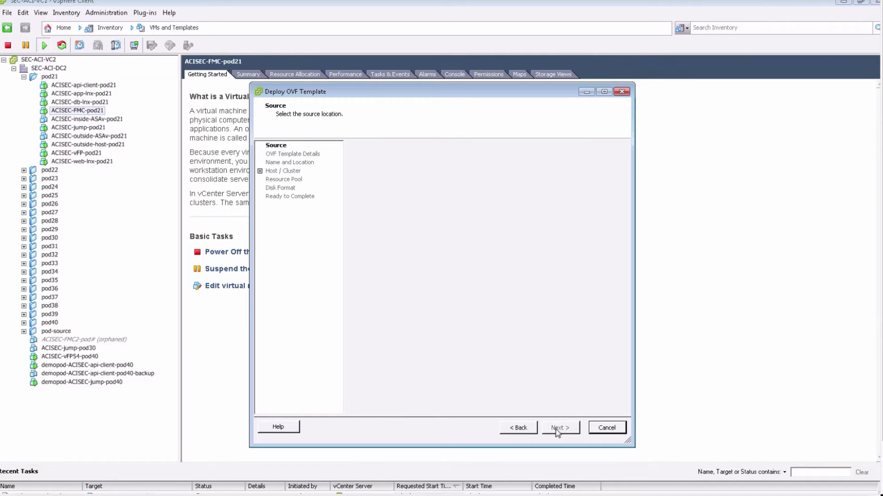
{"action": "left_click", "coordinate": [557, 430]}
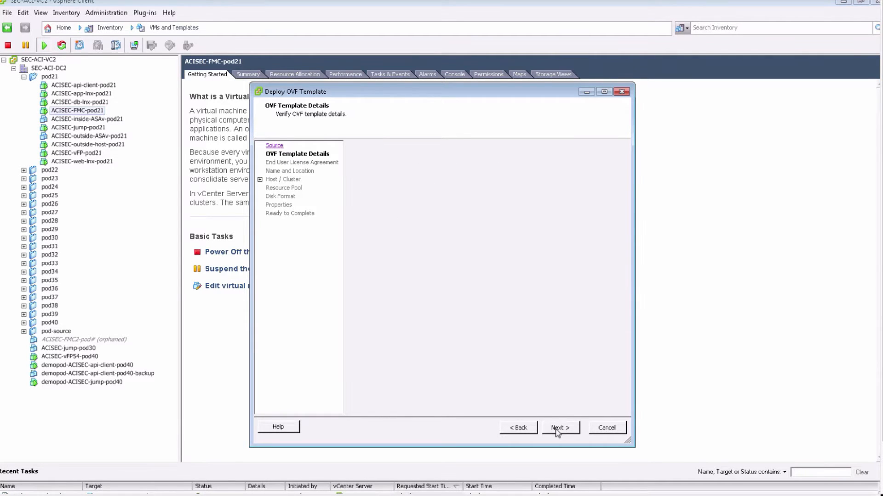
{"action": "left_click", "coordinate": [372, 408]}
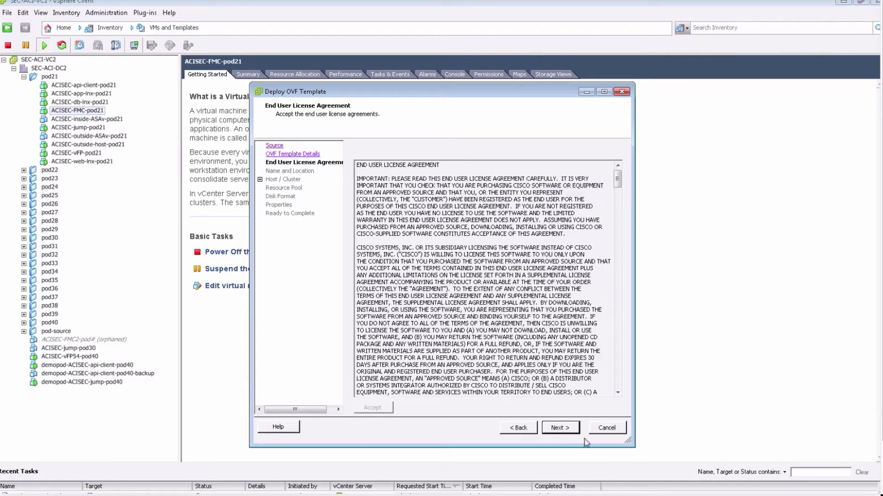
{"action": "left_click", "coordinate": [564, 433]}
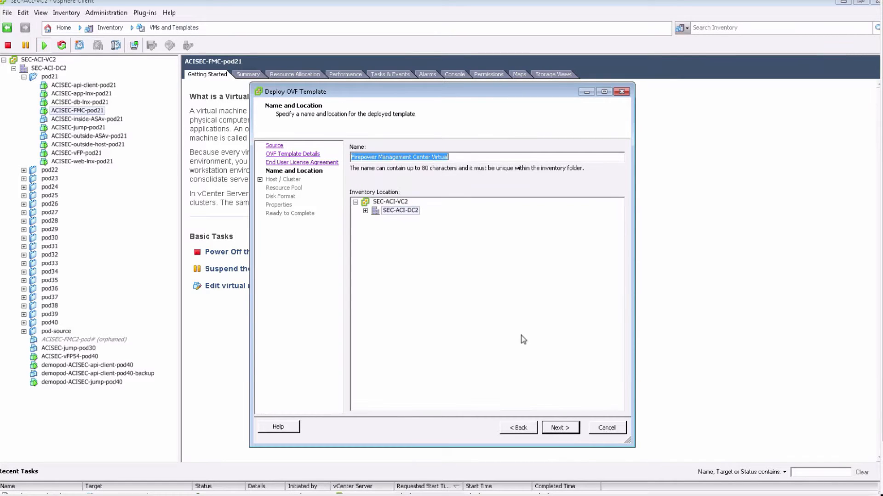
Step: Name the deployed virtual machine ACISEC-FMC2-pod21 and place it in the pod21 folder of SEC-ACI-DC2
{"action": "type", "text": "ACISEC-FMC2-"}
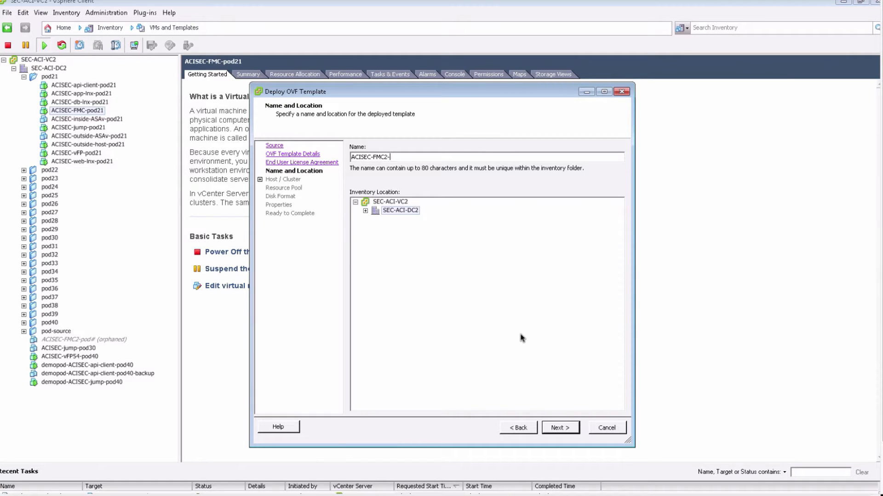
{"action": "type", "text": "pod21"}
{"action": "left_click", "coordinate": [366, 211]}
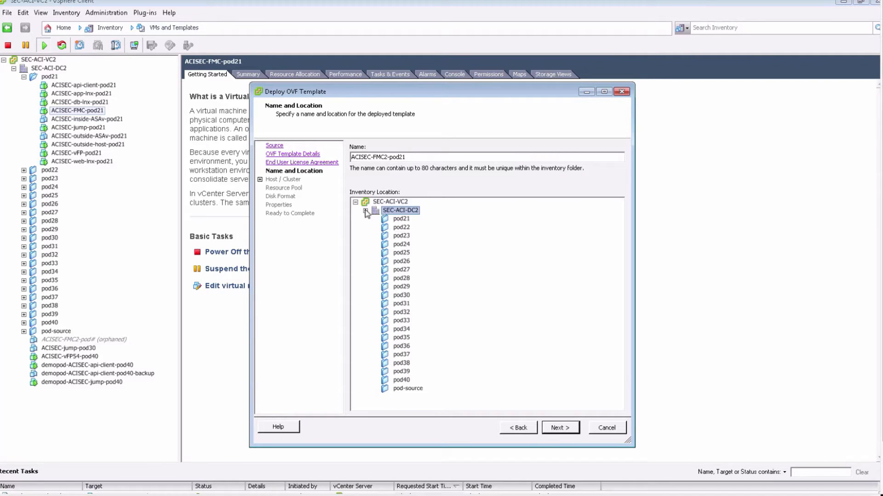
{"action": "left_click", "coordinate": [399, 219]}
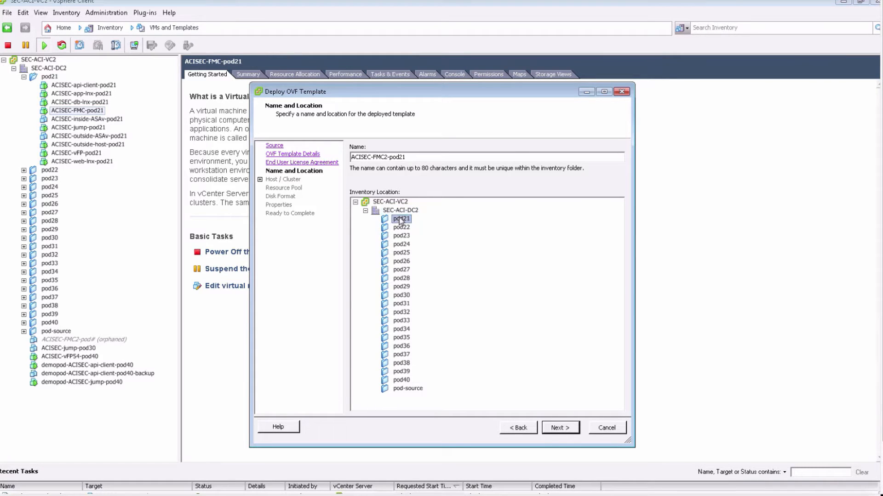
{"action": "left_click", "coordinate": [560, 429]}
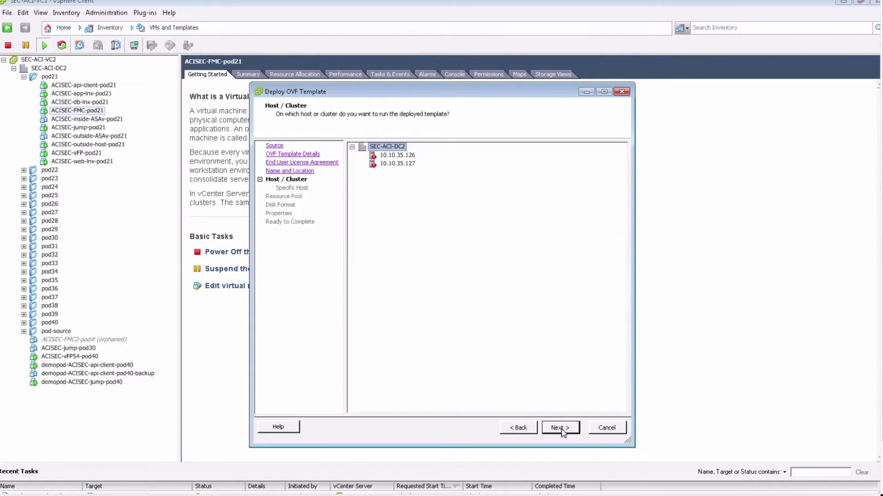
Step: Select host 10.10.35.126 and store the virtual machine files on the sec-netapp-ds-acisec3 datastore
{"action": "left_click", "coordinate": [414, 157]}
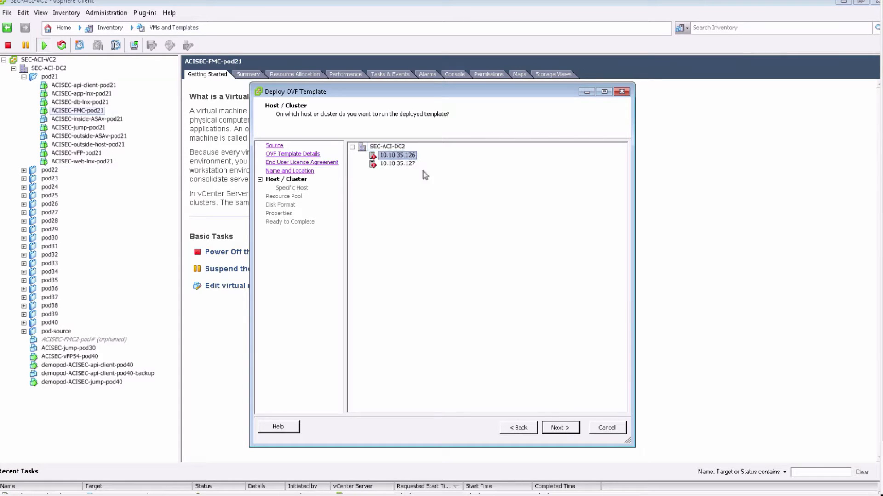
{"action": "left_click", "coordinate": [559, 427]}
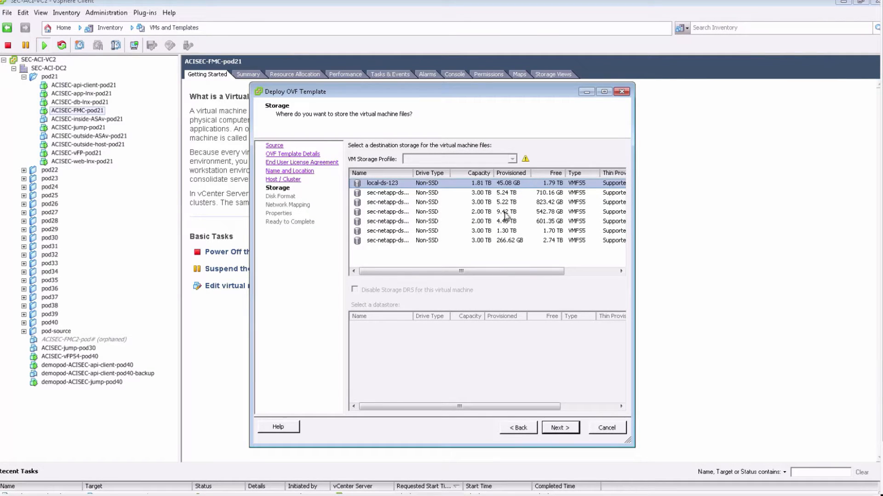
{"action": "left_click", "coordinate": [505, 215]}
{"action": "left_click", "coordinate": [569, 430]}
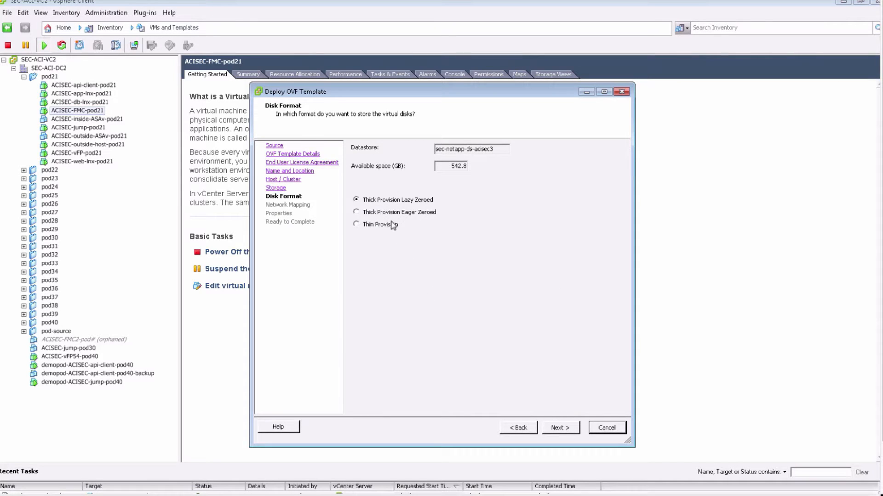
Step: Choose thin provisioning for the virtual disks and map the Management network to p21-mgt-3695
{"action": "left_click", "coordinate": [394, 228]}
{"action": "left_click", "coordinate": [554, 429]}
{"action": "left_click", "coordinate": [535, 182]}
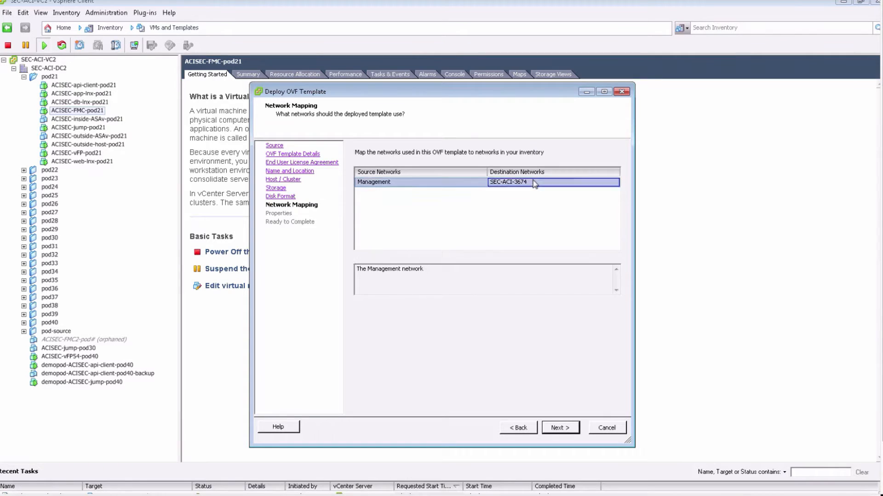
{"action": "left_click", "coordinate": [613, 182]}
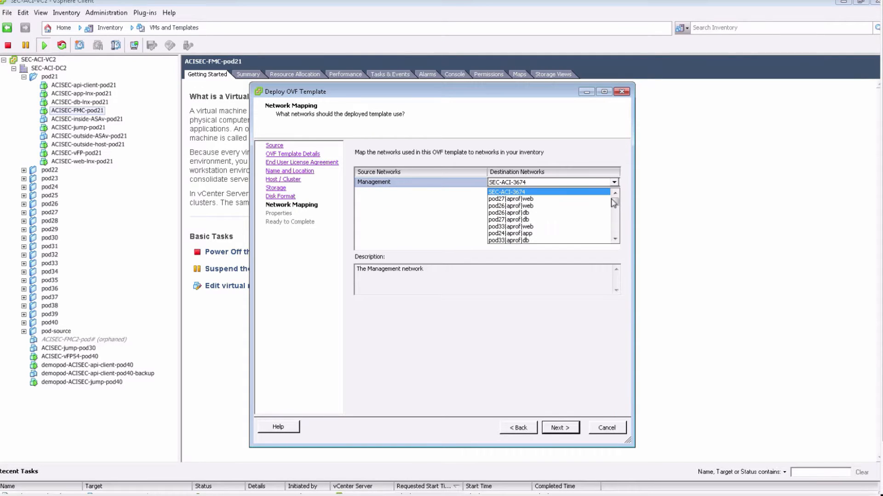
{"action": "left_click_drag", "start_coordinate": [615, 207], "coordinate": [615, 220]}
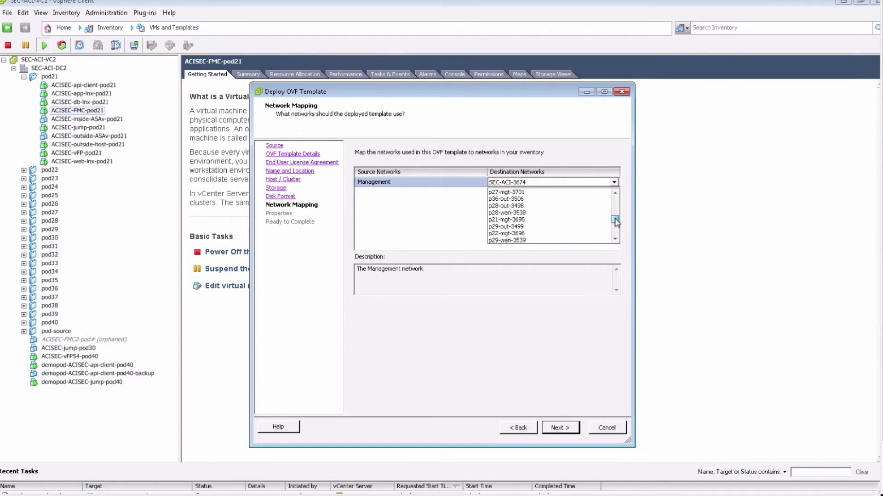
{"action": "left_click", "coordinate": [552, 221]}
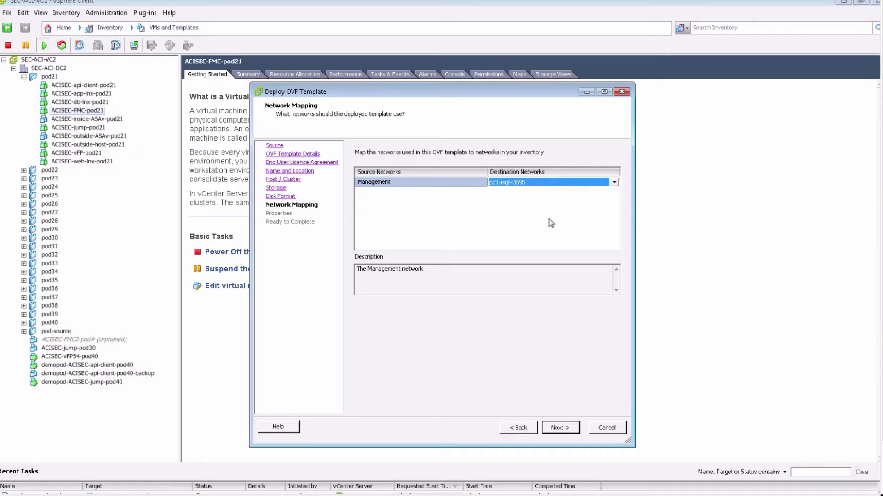
{"action": "left_click", "coordinate": [564, 429]}
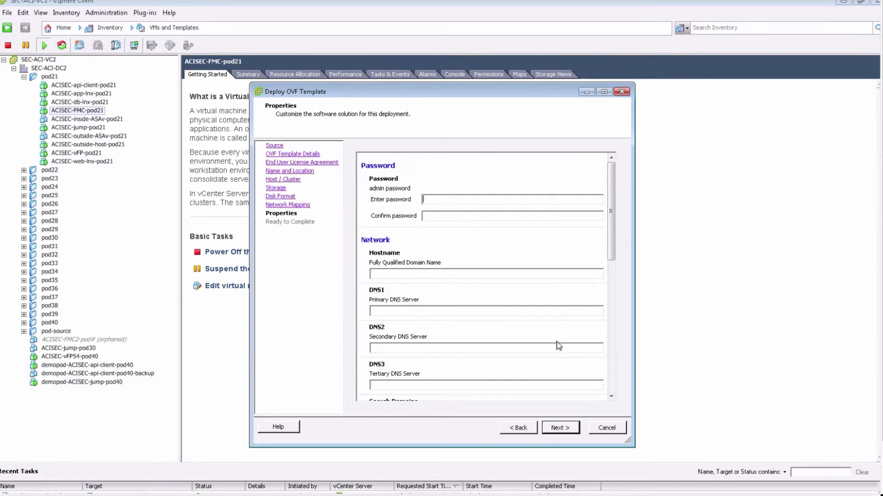
Step: Enter and confirm the admin password, and set the fully qualified hostname to FMC2.cisco.com
{"action": "type", "text": "*****"}
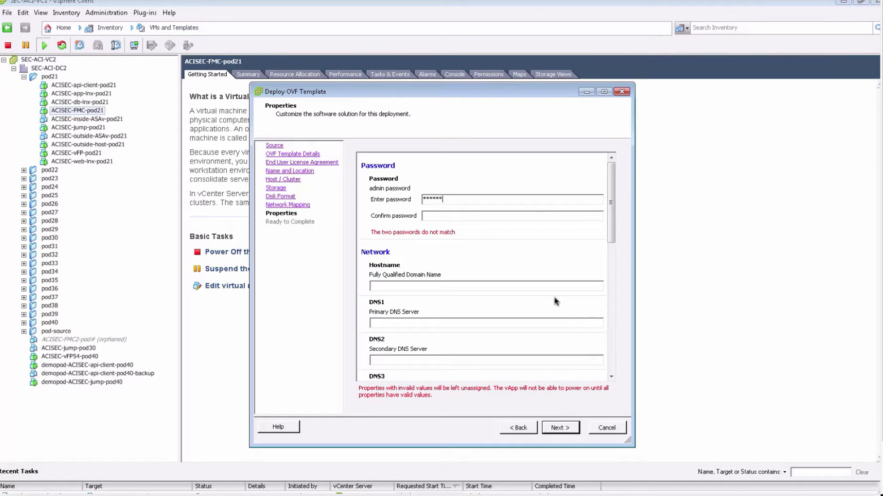
{"action": "key", "text": "Tab"}
{"action": "type", "text": "*********"}
{"action": "type", "text": "FMC"}
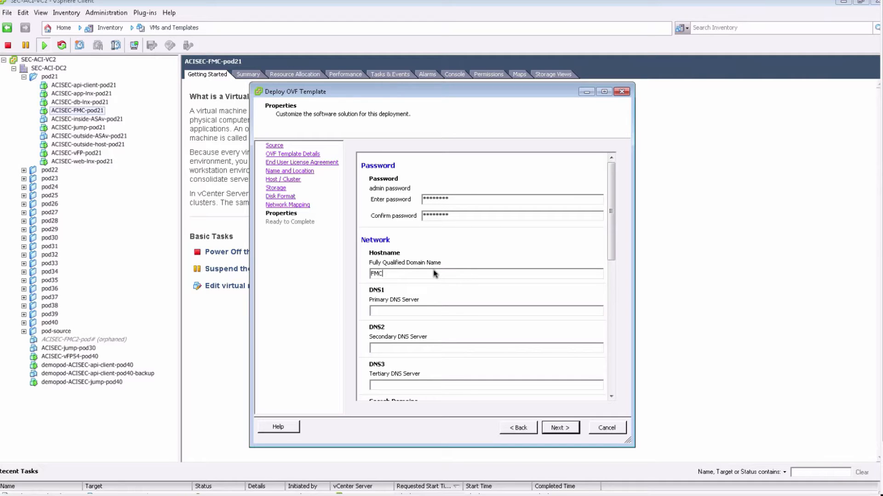
{"action": "type", "text": "2.cisco.com"}
Step: Set the management IPv4 address to 10.0.0.50, the netmask to 255.255.255.0 and the gateway to 10.0.0.1
{"action": "scroll", "coordinate": [469, 299], "scroll_direction": "down", "scroll_amount": 2}
{"action": "scroll", "coordinate": [469, 296], "scroll_direction": "down", "scroll_amount": 8}
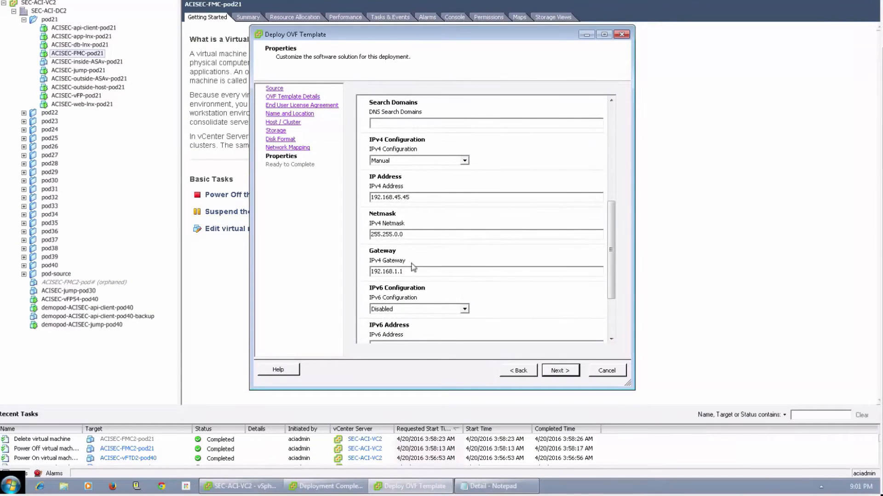
{"action": "left_click_drag", "start_coordinate": [416, 196], "coordinate": [356, 194]}
{"action": "type", "text": "10.0.0.50"}
{"action": "key", "text": "Tab"}
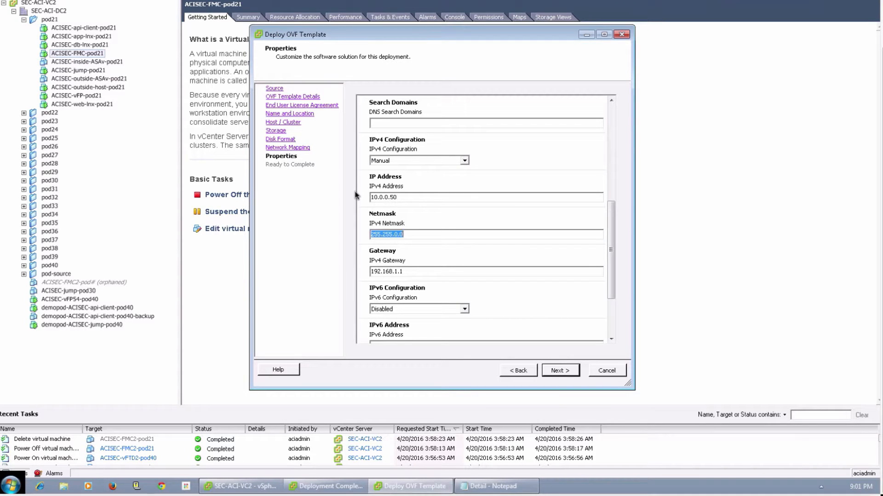
{"action": "type", "text": "255.255"}
{"action": "key", "text": "Tab"}
{"action": "type", "text": "10"}
{"action": "scroll", "coordinate": [493, 267], "scroll_direction": "down", "scroll_amount": 2}
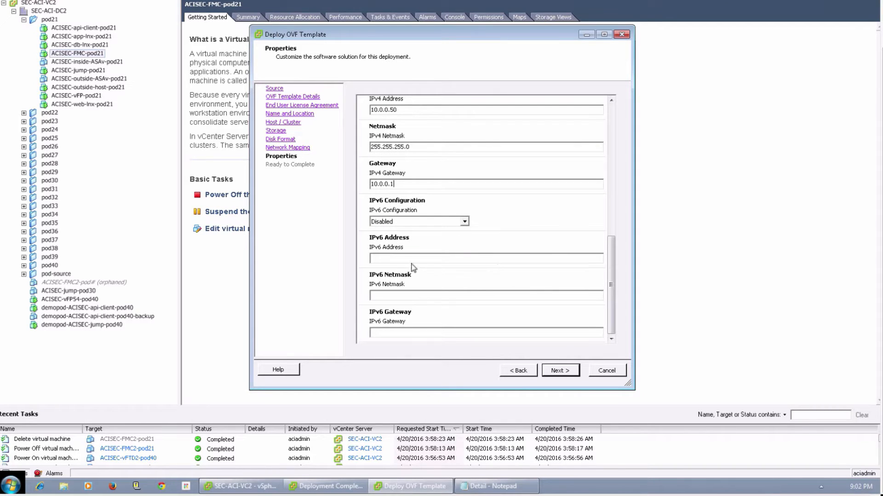
{"action": "left_click", "coordinate": [556, 372]}
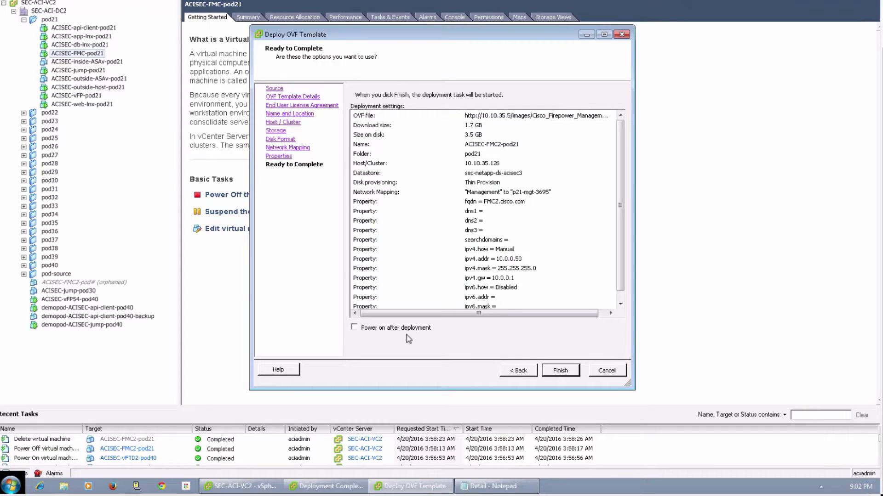
Step: Enable powering on after deployment, start deploying ACISEC-FMC2-pod21, and minimize the deployment progress window
{"action": "left_click", "coordinate": [354, 328]}
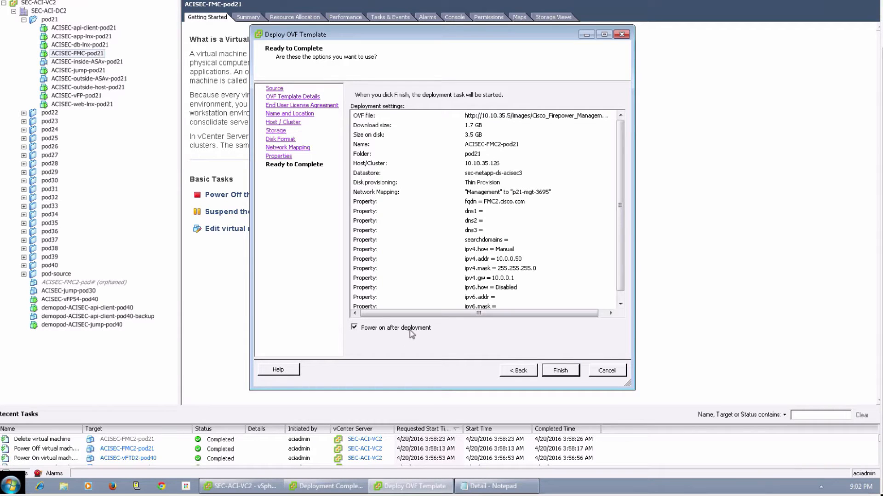
{"action": "left_click", "coordinate": [559, 372]}
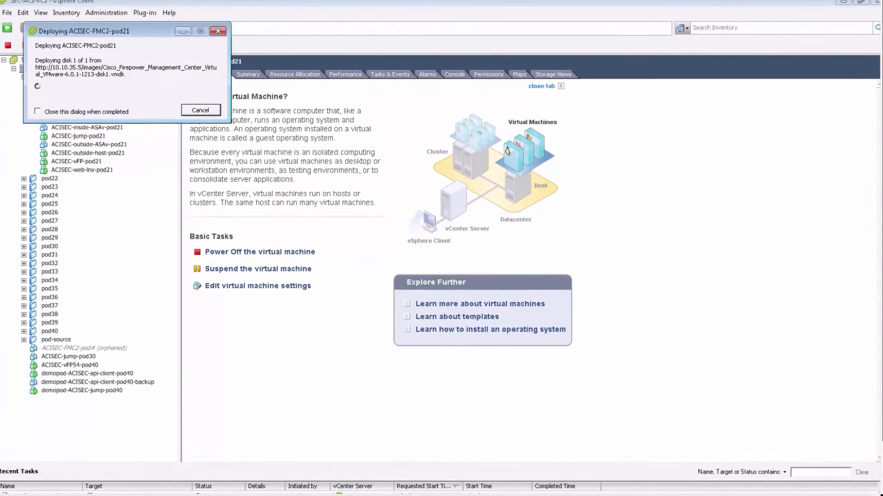
{"action": "left_click", "coordinate": [182, 31]}
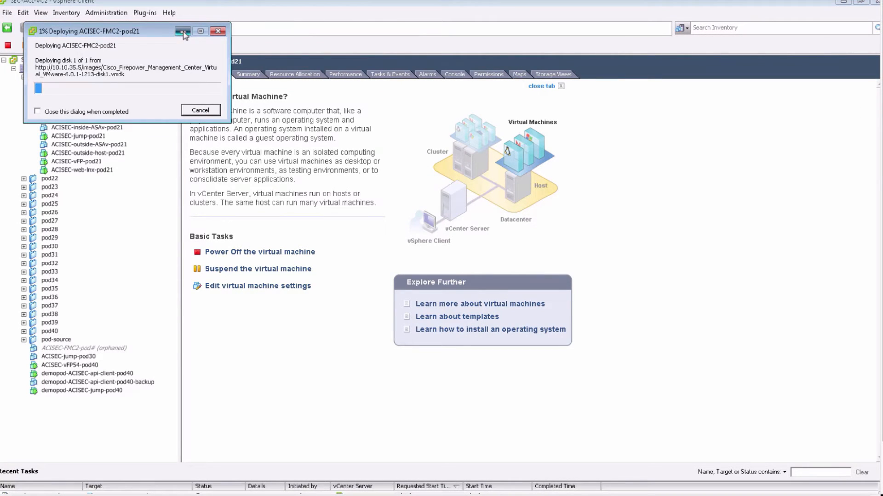
Step: Start another OVF deployment from the Cisco_Firepower_Threat_Defense_Virtual-VI-6.0.1-1213 package and accept its license agreement
{"action": "left_click", "coordinate": [8, 13]}
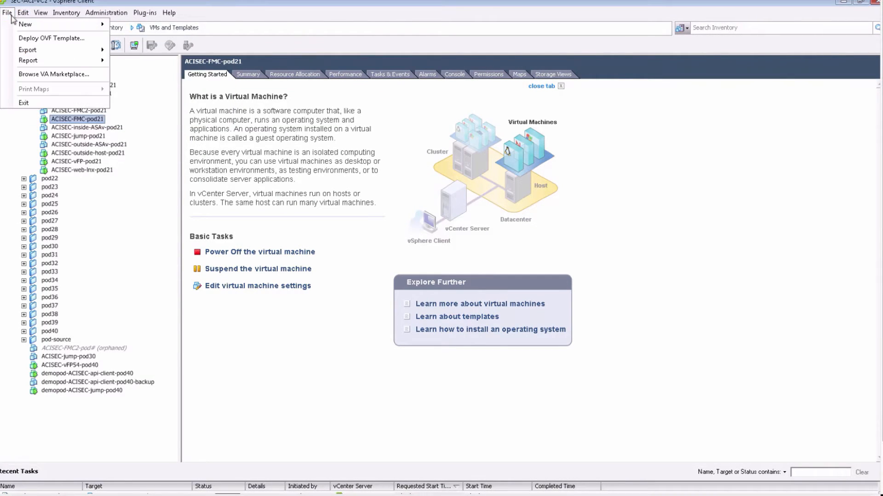
{"action": "left_click", "coordinate": [35, 42]}
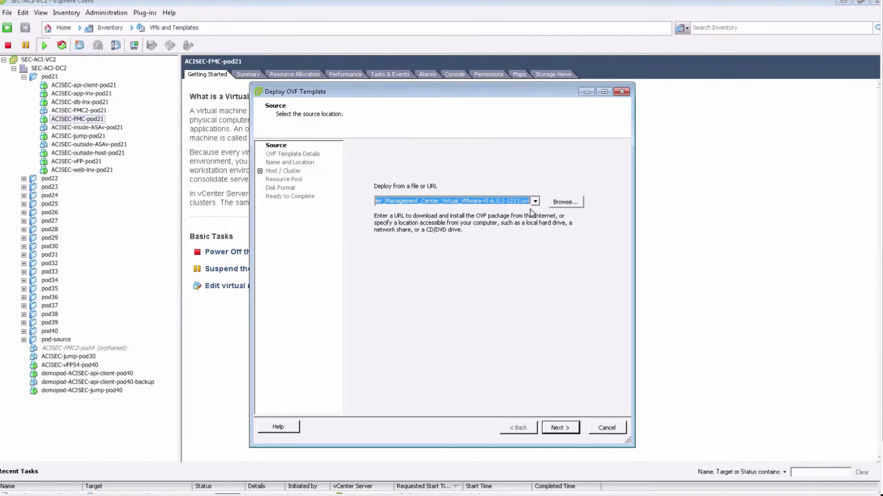
{"action": "left_click", "coordinate": [535, 203]}
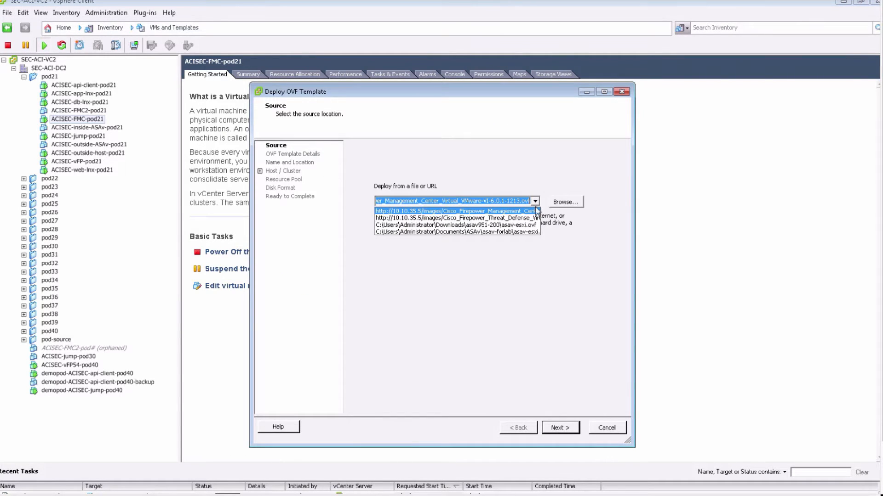
{"action": "left_click", "coordinate": [534, 218]}
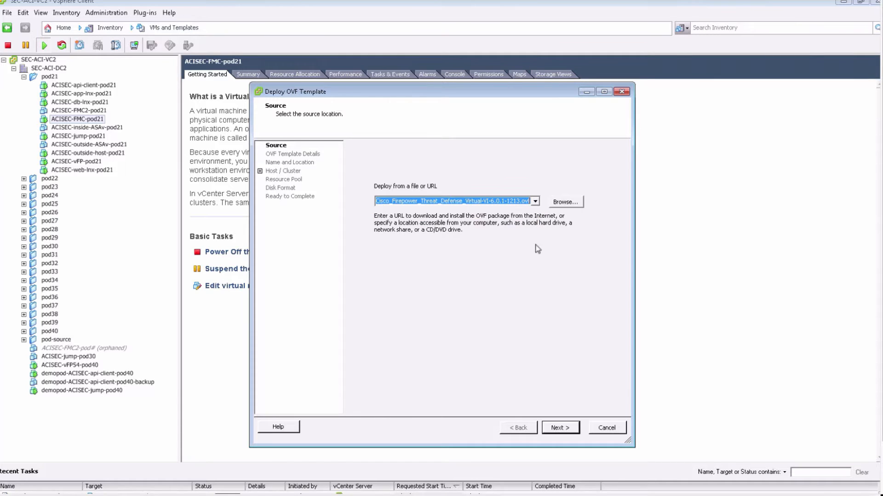
{"action": "left_click", "coordinate": [558, 429]}
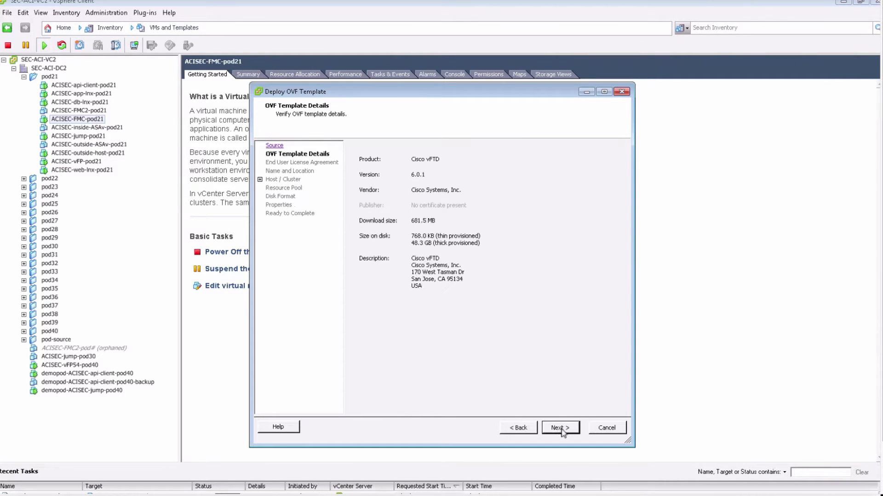
{"action": "left_click", "coordinate": [561, 429]}
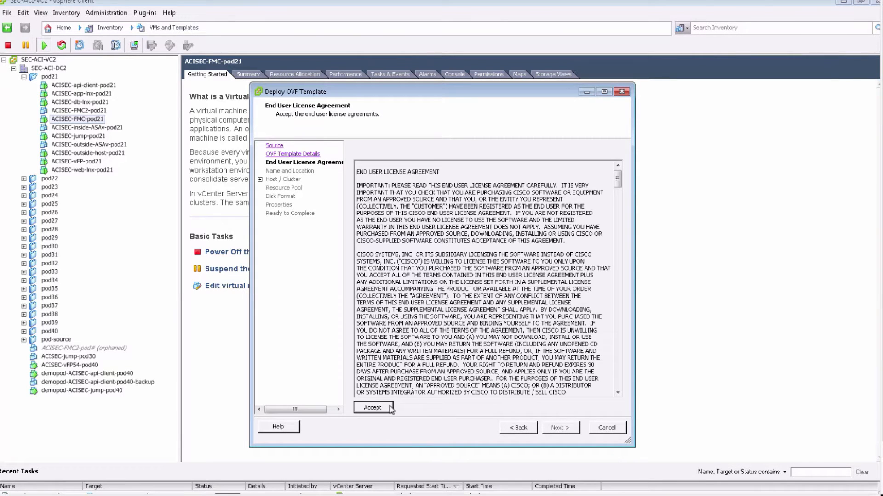
{"action": "left_click", "coordinate": [559, 428]}
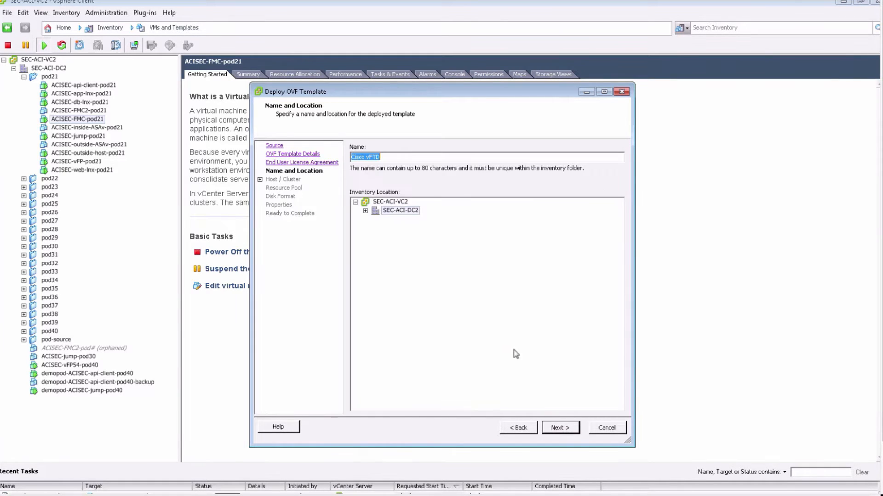
Step: Name the threat defense virtual machine ACISEC-vFTD1-pod21 and select the pod21 folder as its inventory location
{"action": "type", "text": "ACISEC-"}
{"action": "left_click", "coordinate": [365, 210]}
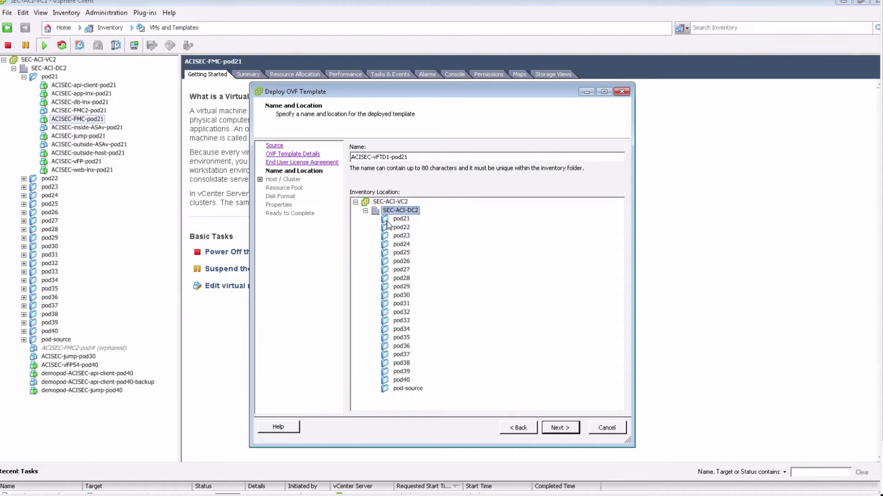
{"action": "left_click", "coordinate": [396, 221]}
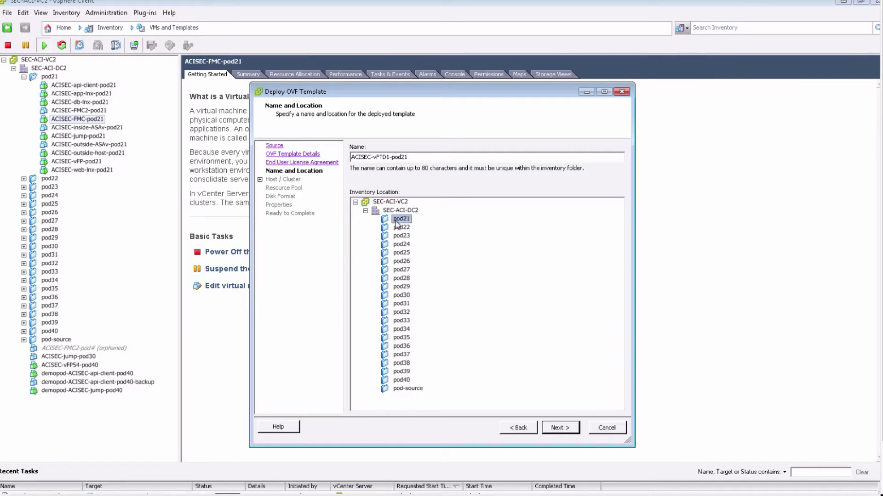
Step: Choose host 10.10.35.126 to run the deployed threat defense virtual machine
{"action": "left_click", "coordinate": [561, 431]}
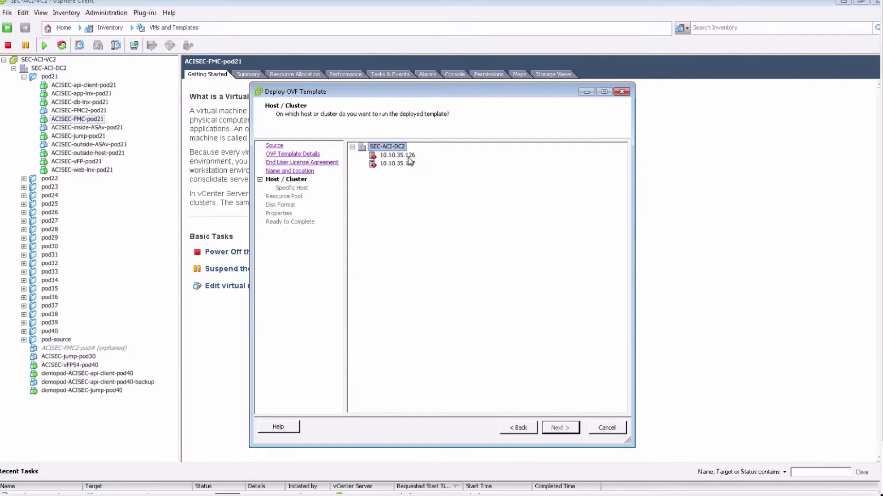
{"action": "left_click", "coordinate": [407, 157]}
{"action": "left_click", "coordinate": [562, 428]}
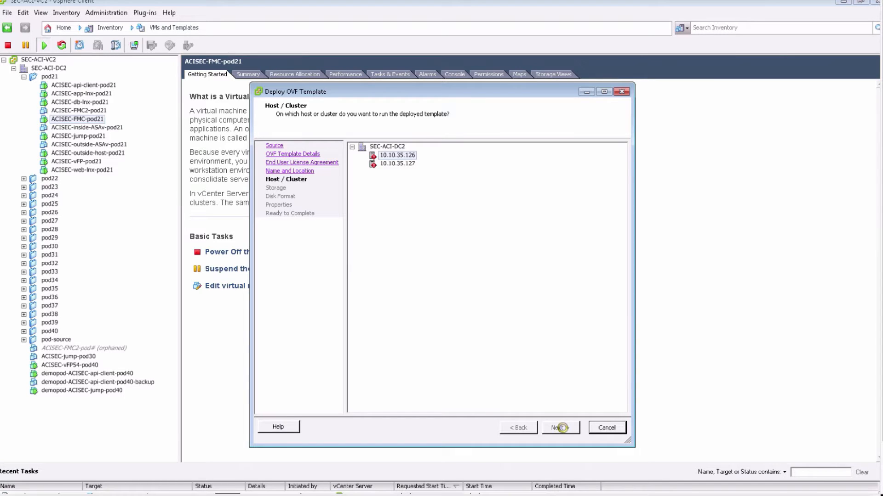
{"action": "left_click", "coordinate": [562, 428]}
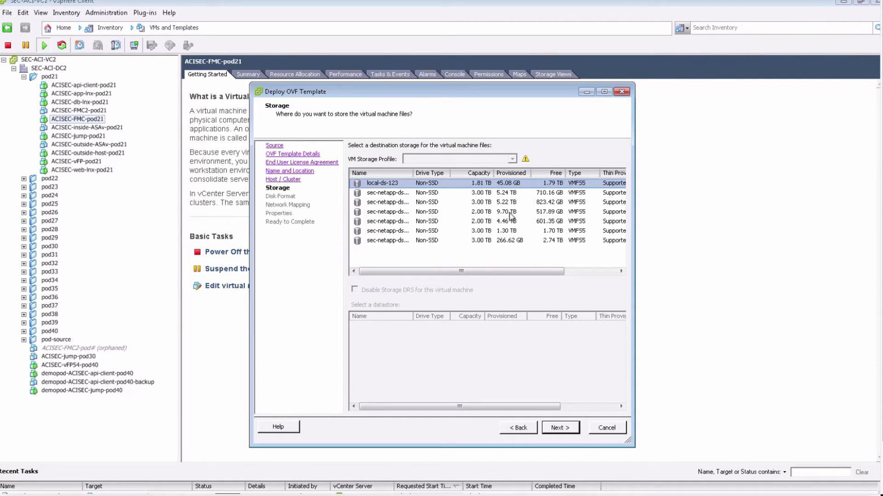
Step: Store the virtual machine files on the sec-netapp-ds-acisec3 datastore using the Thin Provision disk format
{"action": "left_click", "coordinate": [509, 213]}
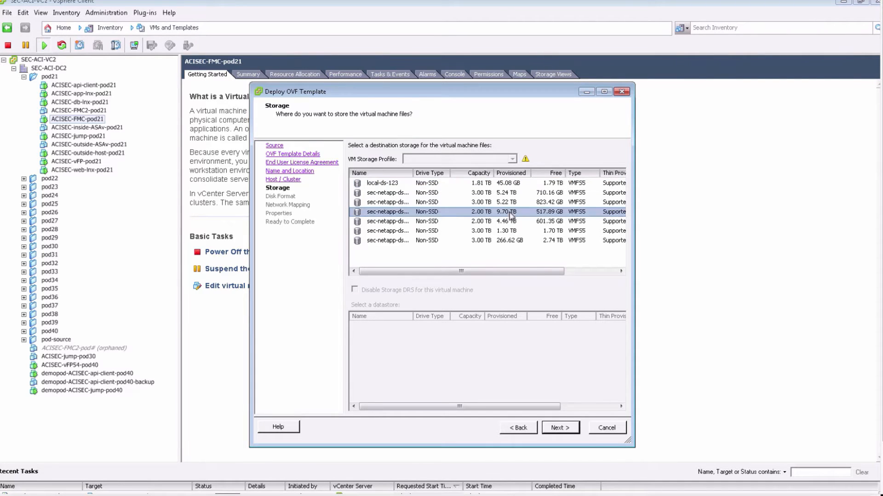
{"action": "left_click", "coordinate": [567, 429]}
{"action": "left_click", "coordinate": [383, 225]}
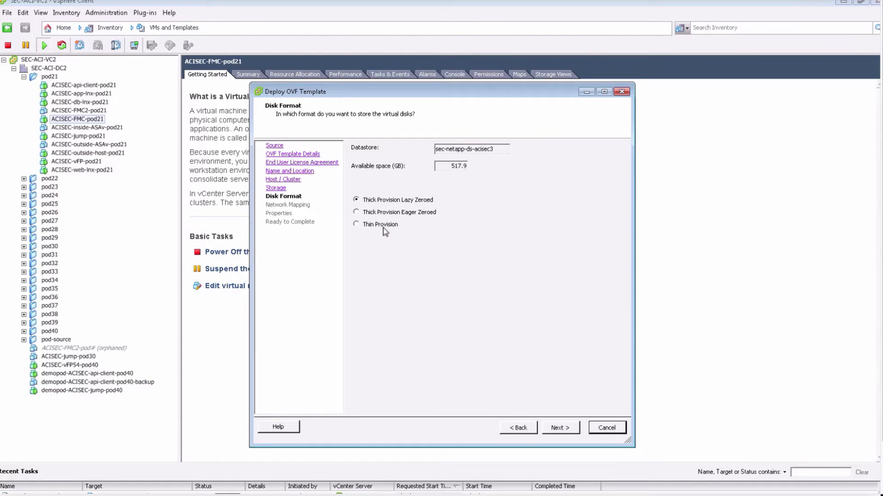
{"action": "left_click", "coordinate": [562, 424]}
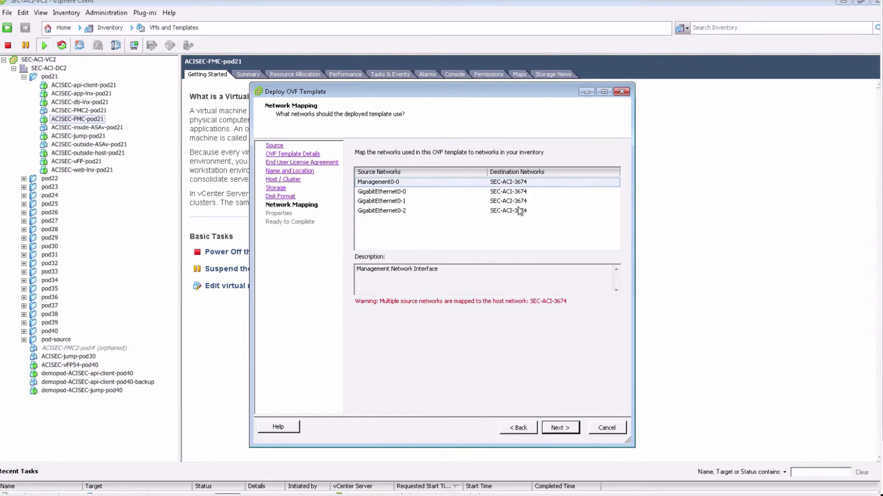
Step: Map the Management0-0 source network to the p21-mgt-3695 destination network
{"action": "left_click", "coordinate": [523, 186]}
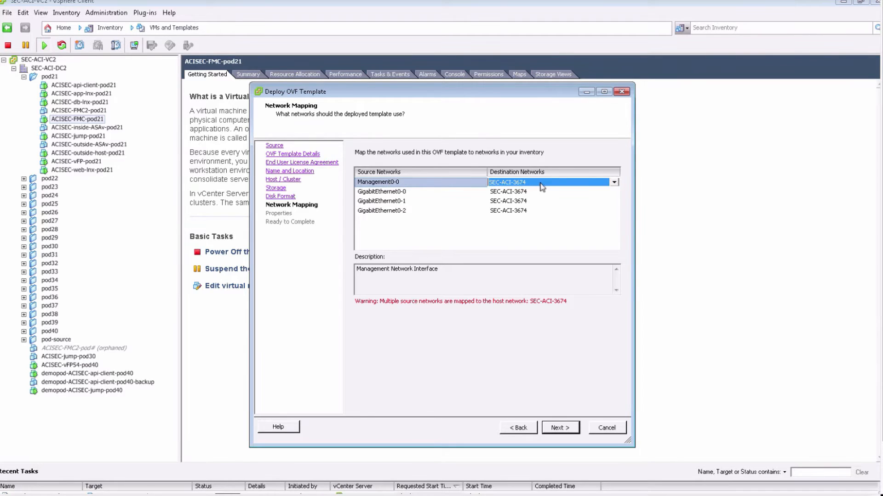
{"action": "left_click", "coordinate": [542, 186]}
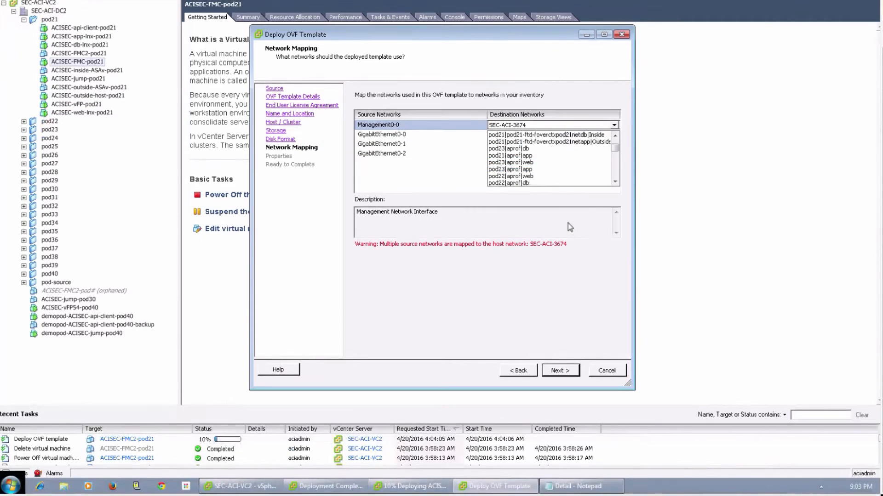
{"action": "left_click", "coordinate": [558, 226]}
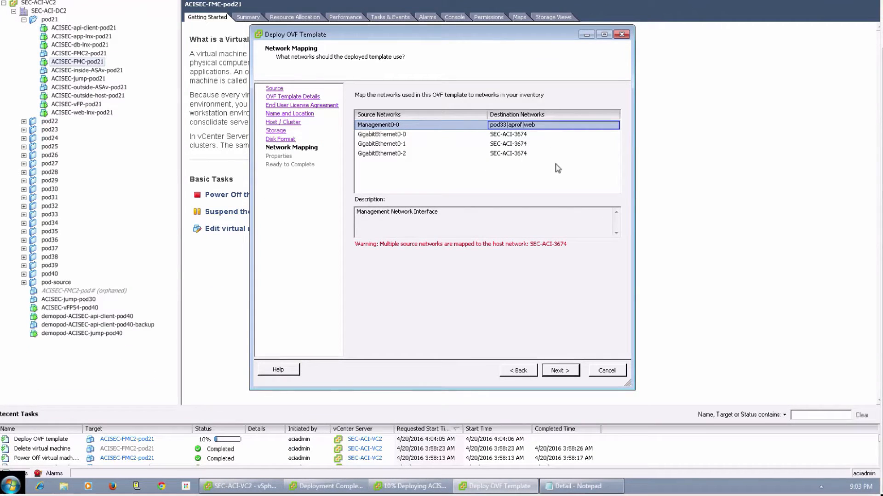
{"action": "left_click", "coordinate": [553, 128]}
{"action": "left_click", "coordinate": [553, 129]}
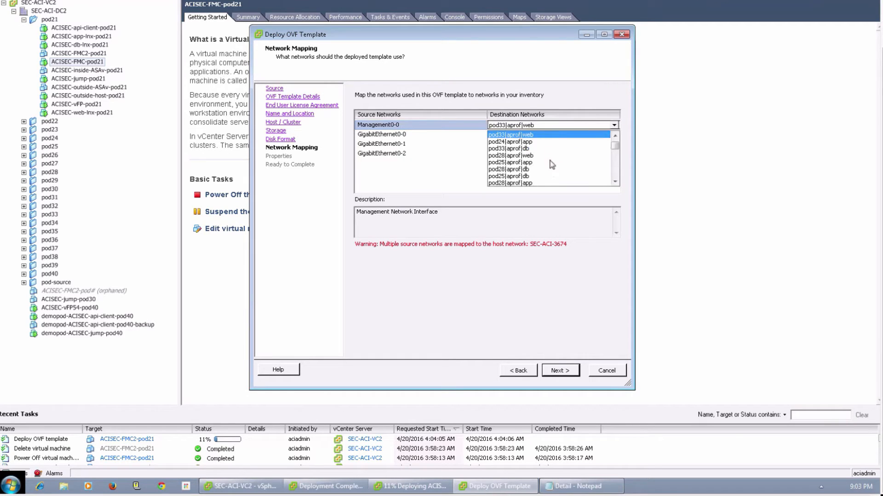
{"action": "scroll", "coordinate": [549, 167], "scroll_direction": "down", "scroll_amount": 4}
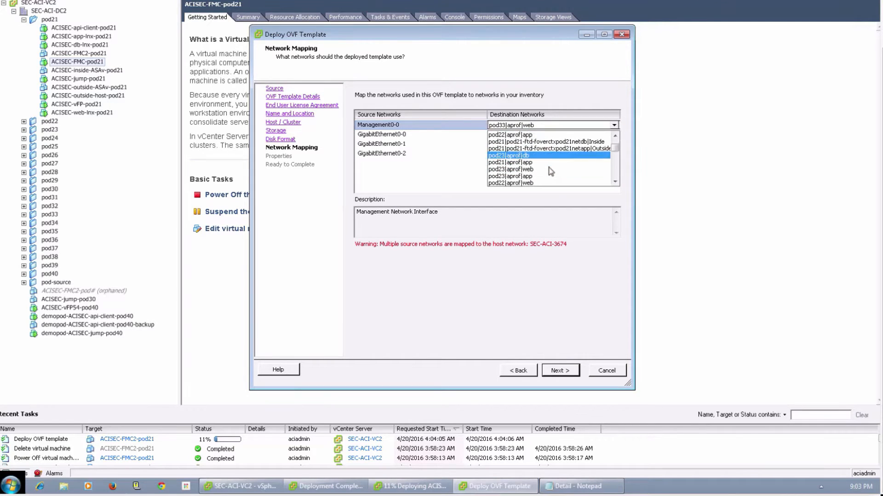
{"action": "scroll", "coordinate": [552, 172], "scroll_direction": "down", "scroll_amount": 6}
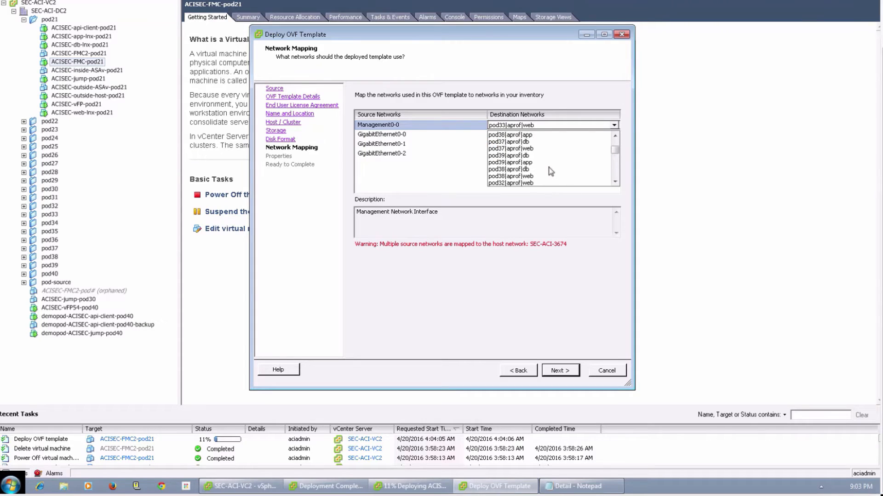
{"action": "scroll", "coordinate": [551, 172], "scroll_direction": "down", "scroll_amount": 1}
{"action": "left_click_drag", "start_coordinate": [615, 152], "coordinate": [616, 164]}
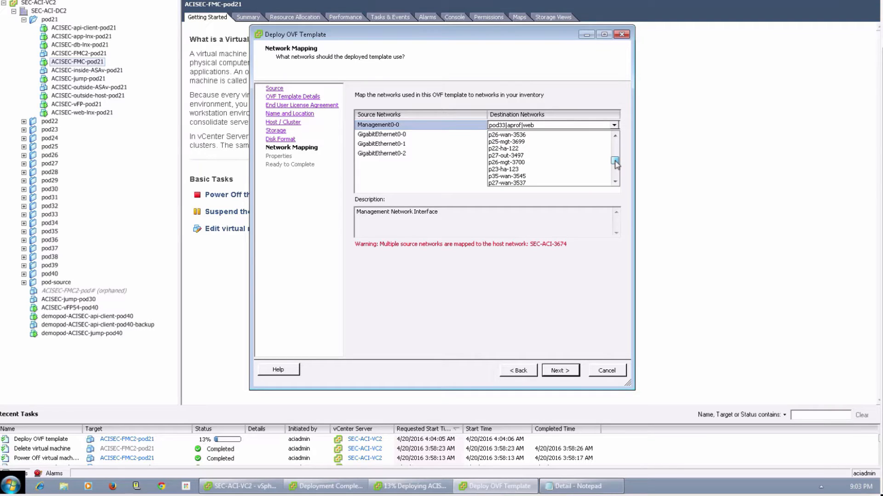
{"action": "scroll", "coordinate": [570, 170], "scroll_direction": "down", "scroll_amount": 3}
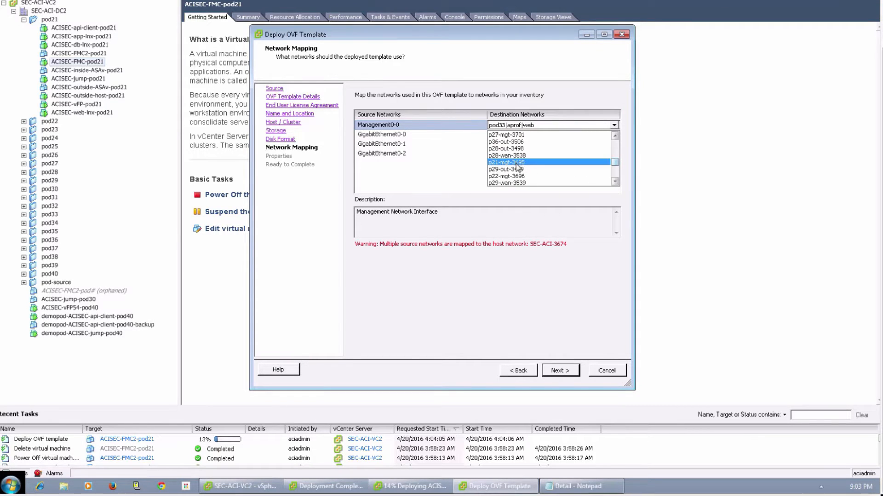
{"action": "left_click", "coordinate": [519, 167]}
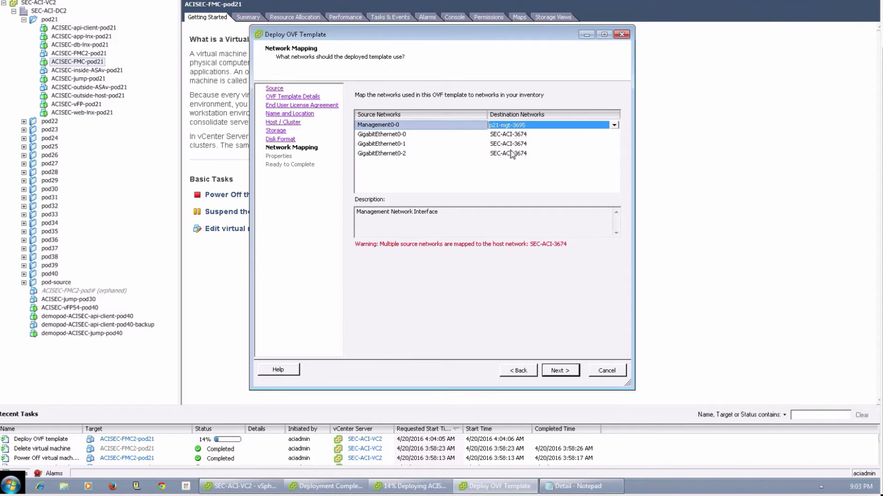
Step: Map the GigabitEthernet0-2 source network to p21-ha-121 and accept the network mapping
{"action": "left_click", "coordinate": [509, 134]}
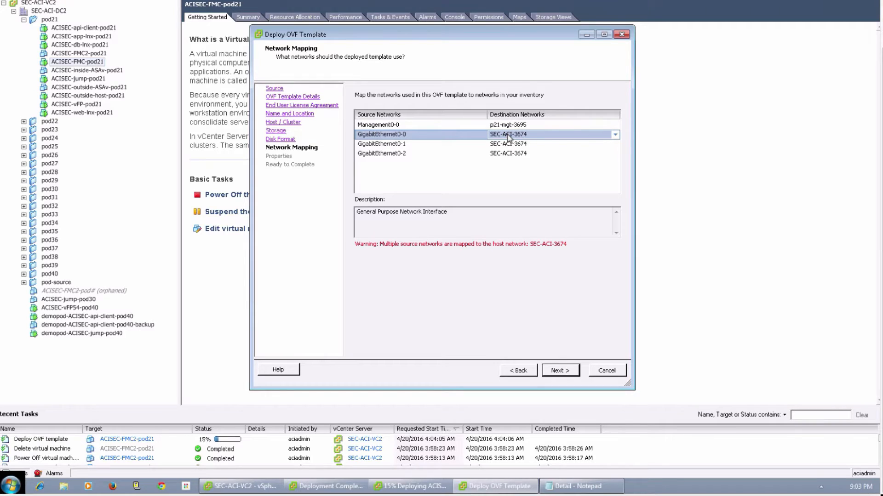
{"action": "left_click", "coordinate": [508, 144]}
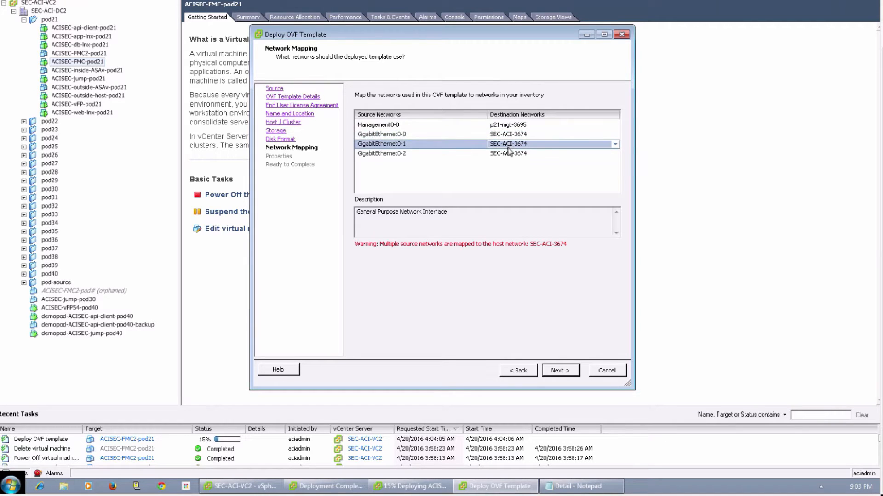
{"action": "left_click", "coordinate": [509, 154]}
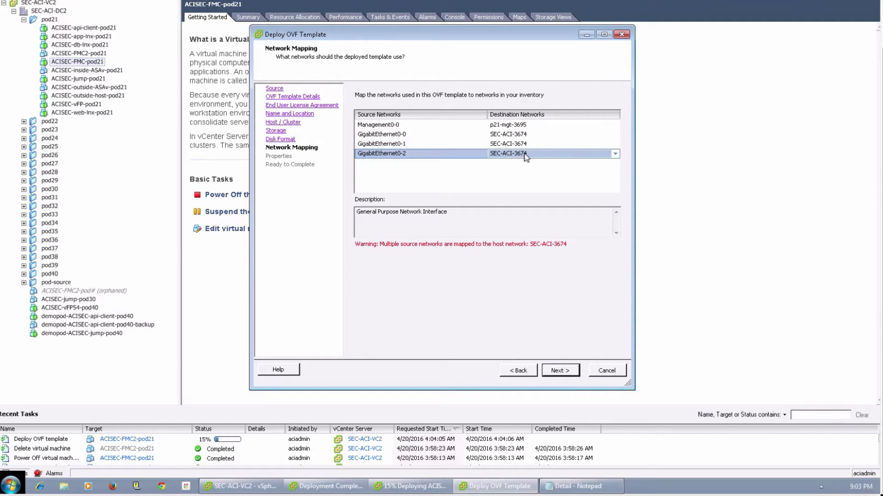
{"action": "left_click", "coordinate": [525, 156]}
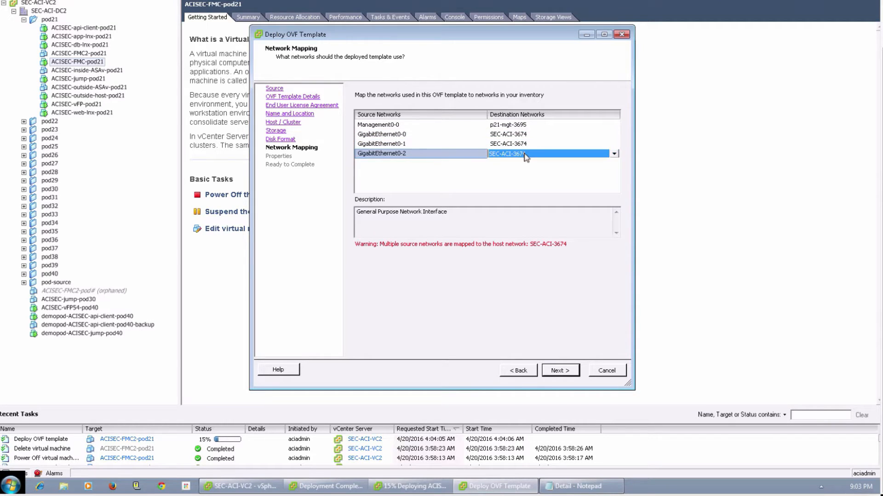
{"action": "left_click", "coordinate": [614, 154]}
{"action": "left_click_drag", "start_coordinate": [614, 171], "coordinate": [615, 188]}
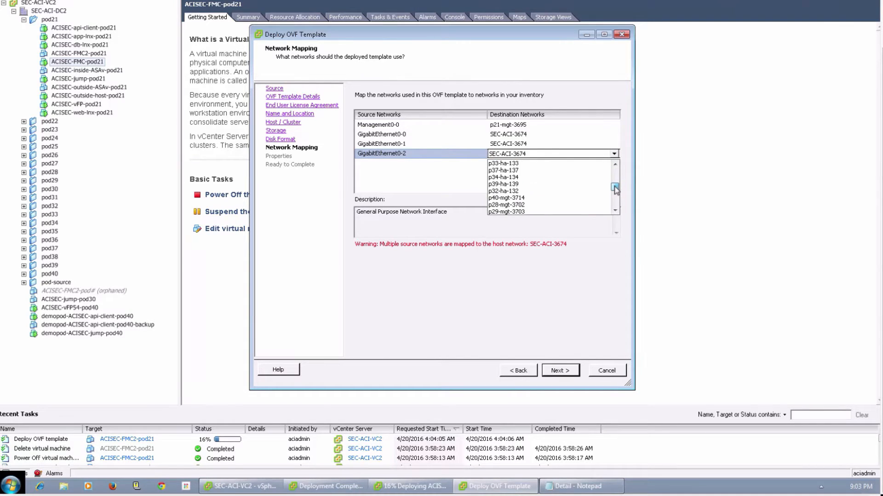
{"action": "mouse_move", "coordinate": [616, 191]}
{"action": "left_mouse_down"}
{"action": "mouse_move", "coordinate": [616, 207]}
{"action": "mouse_move", "coordinate": [616, 193]}
{"action": "left_mouse_up"}
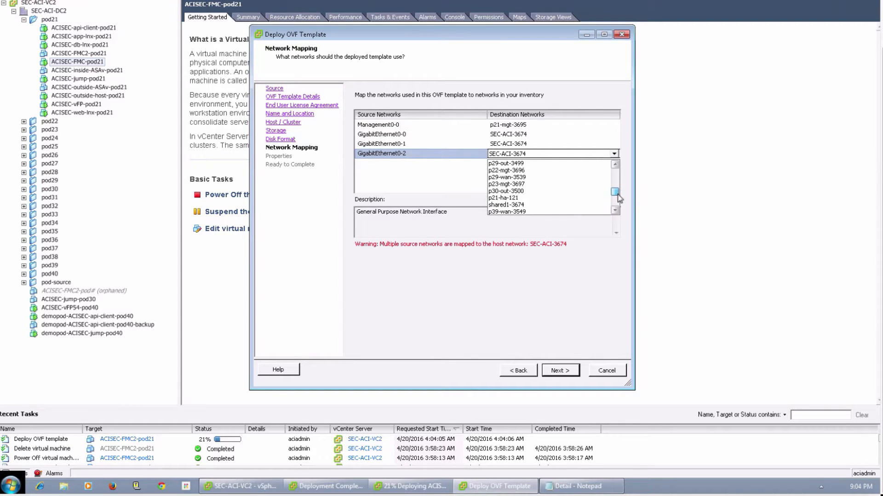
{"action": "left_click", "coordinate": [549, 198]}
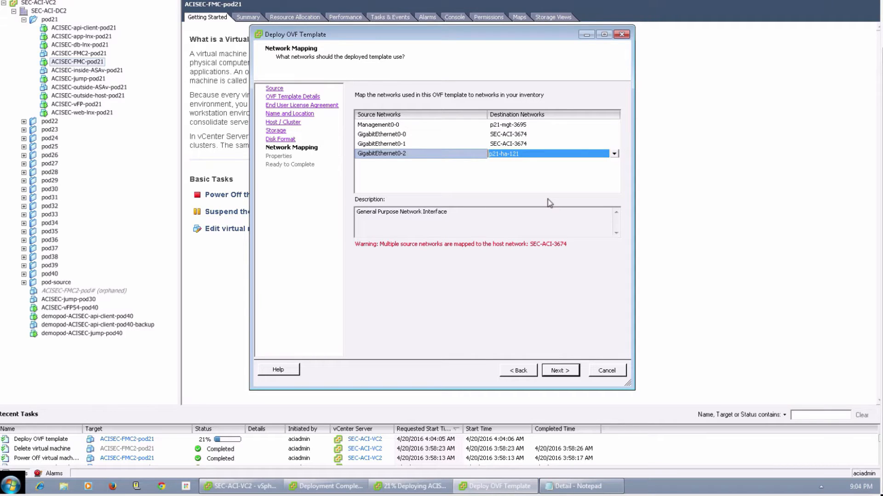
{"action": "left_click", "coordinate": [566, 374]}
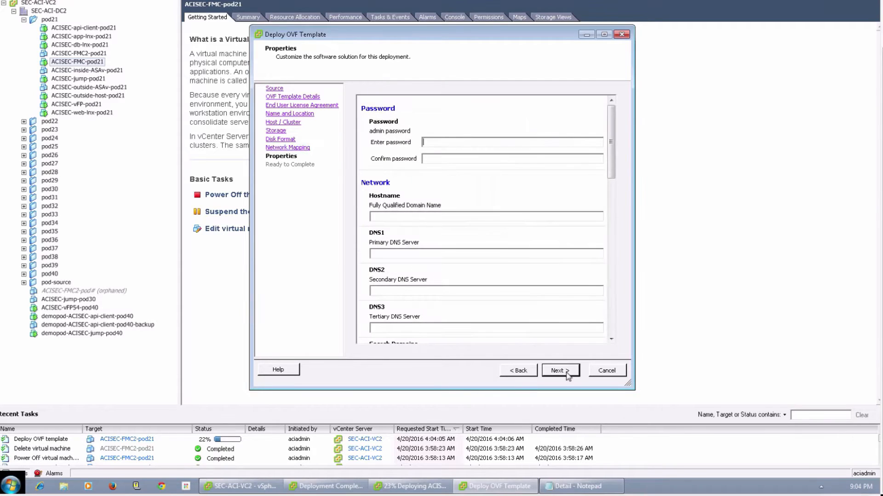
Step: Enter and confirm the admin password, and set the fully qualified domain name to vFTD1.cisco.com
{"action": "type", "text": "*****"}
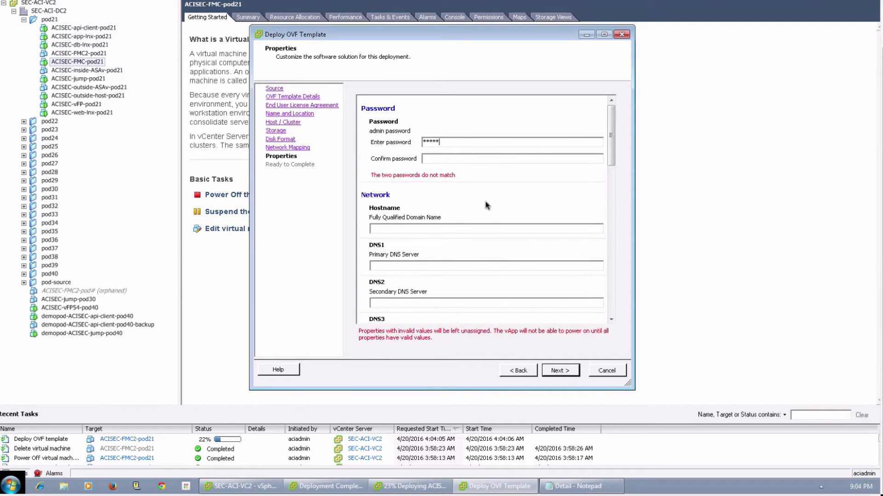
{"action": "type", "text": "***********"}
{"action": "left_click", "coordinate": [455, 216]}
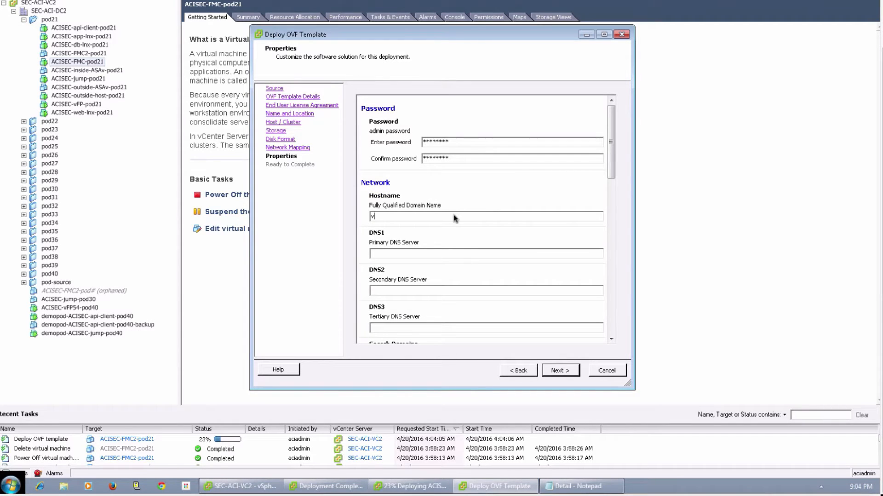
{"action": "type", "text": "vFTD1.cisco.com"}
Step: Set the IPv4 address to 10.0.0.51, the netmask to 255.255.255.0 and the gateway to 10.0.0.1
{"action": "scroll", "coordinate": [500, 269], "scroll_direction": "down", "scroll_amount": 2}
{"action": "scroll", "coordinate": [500, 268], "scroll_direction": "down", "scroll_amount": 8}
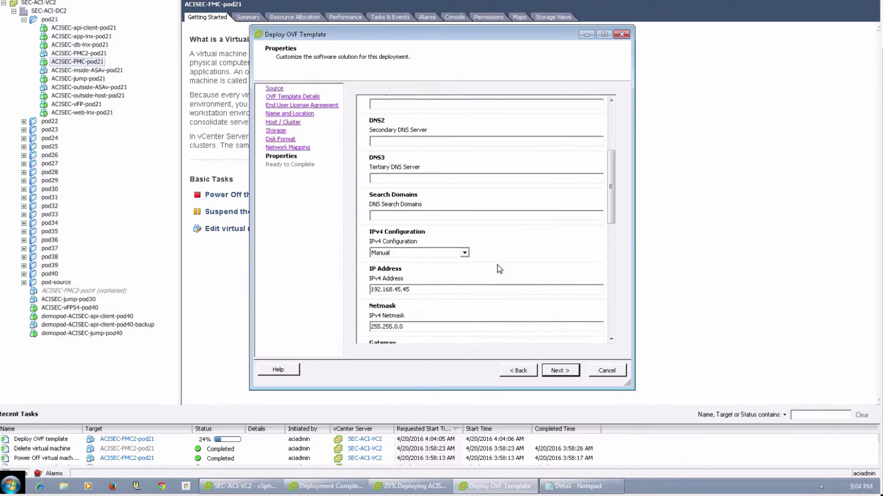
{"action": "left_click_drag", "start_coordinate": [413, 268], "coordinate": [326, 268]}
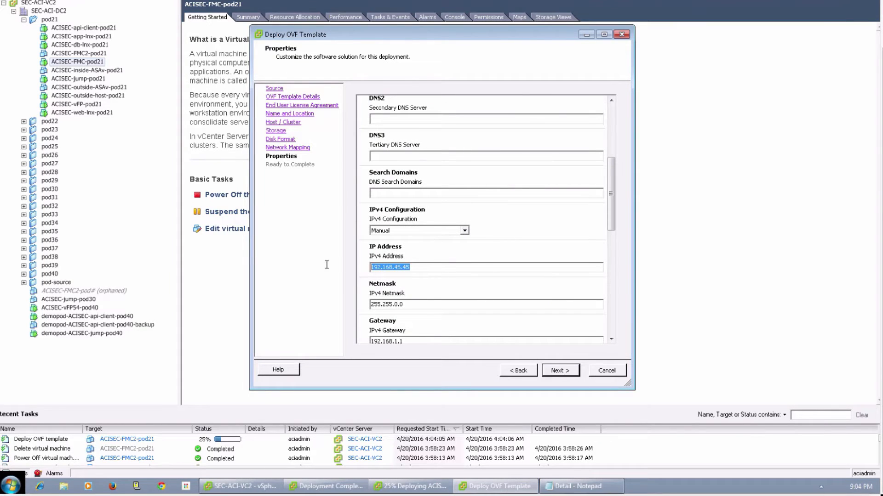
{"action": "type", "text": "10.0.0.51"}
{"action": "key", "text": "Tab"}
{"action": "type", "text": "255.255.255.0"}
{"action": "key", "text": "Tab"}
{"action": "type", "text": "10."}
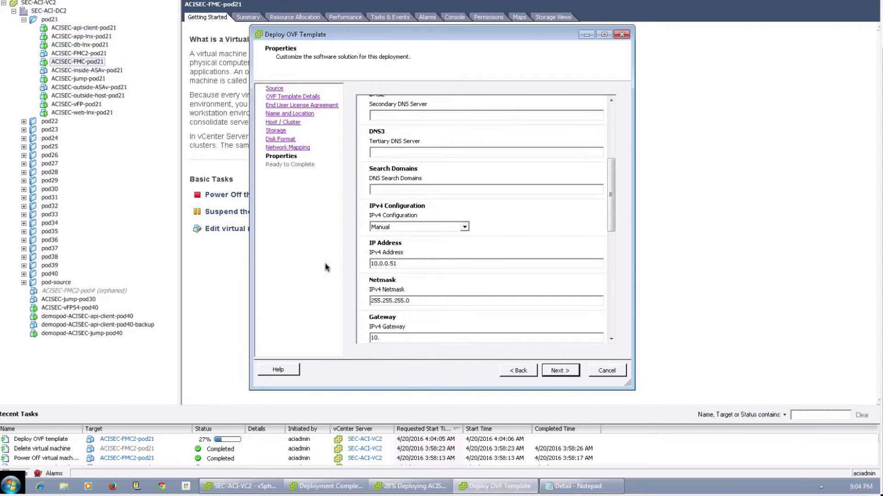
{"action": "key", "text": "BackSpace"}
{"action": "key", "text": "BackSpace"}
{"action": "type", "text": "1"}
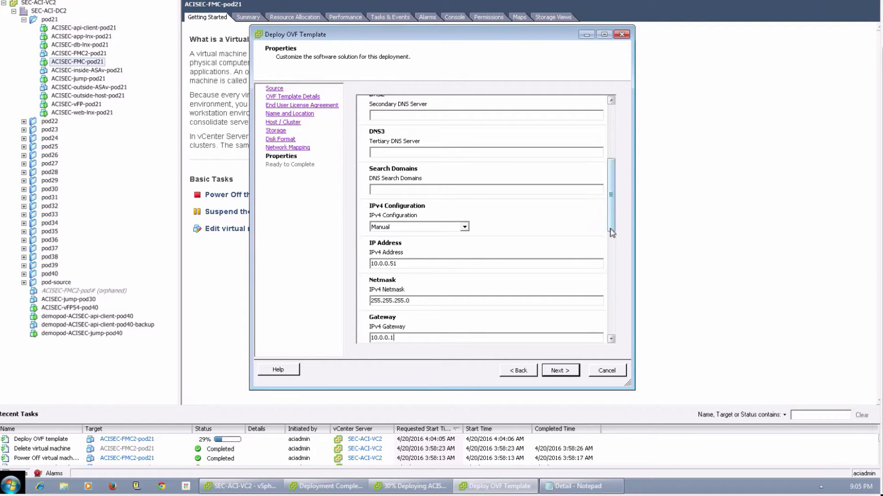
Step: Set the managing defense center to 10.0.0.50 and enter the registration key
{"action": "left_click", "coordinate": [613, 247]}
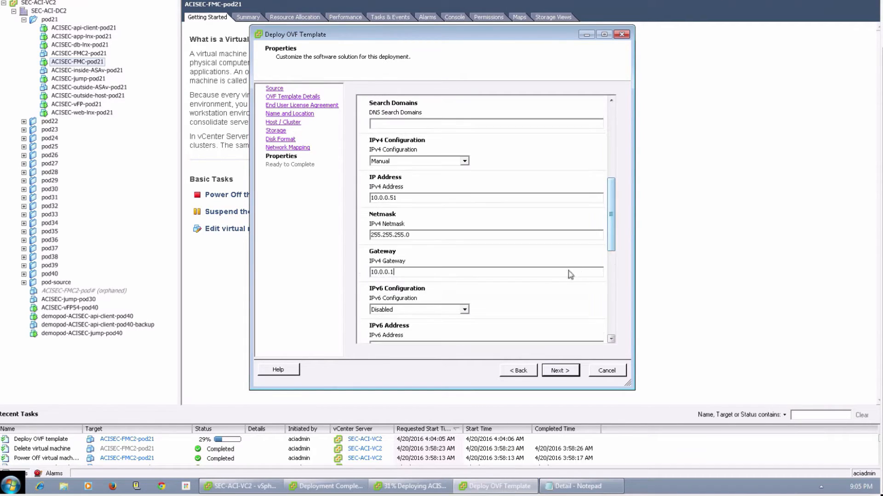
{"action": "scroll", "coordinate": [515, 302], "scroll_direction": "down", "scroll_amount": 5}
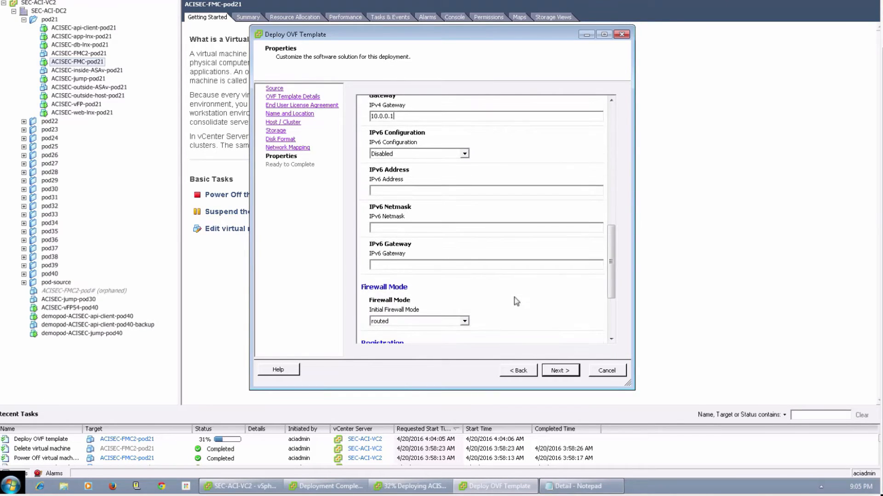
{"action": "scroll", "coordinate": [516, 302], "scroll_direction": "down", "scroll_amount": 4}
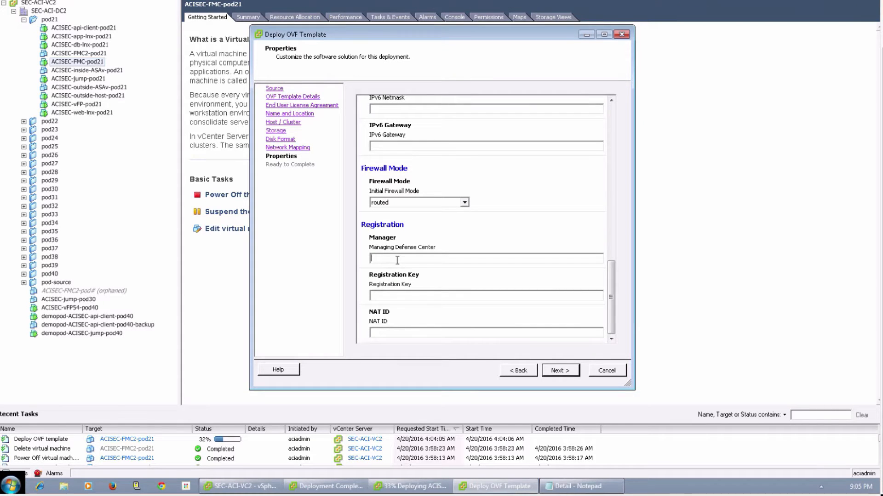
{"action": "type", "text": "10"}
{"action": "left_click", "coordinate": [397, 296]}
{"action": "type", "text": "cisco123"}
Step: Accept the deployment properties and start deploying ACISEC-vFTD1-pod21
{"action": "left_click", "coordinate": [557, 371]}
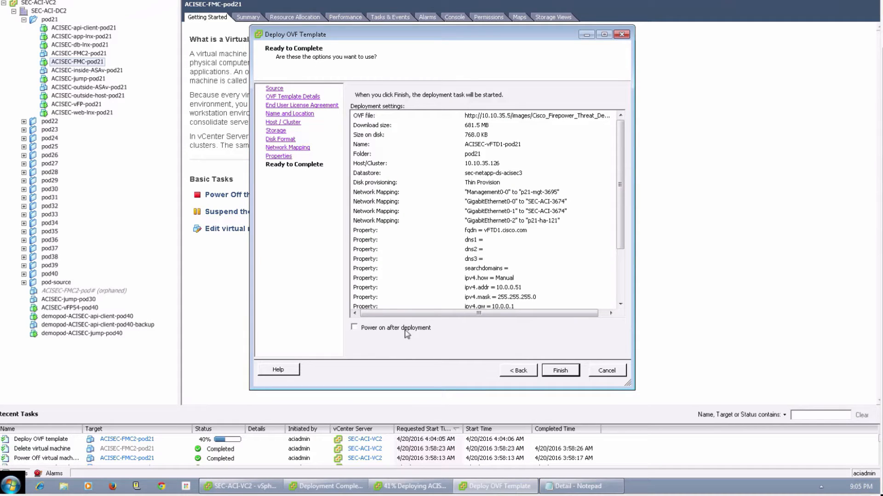
{"action": "left_click", "coordinate": [556, 376]}
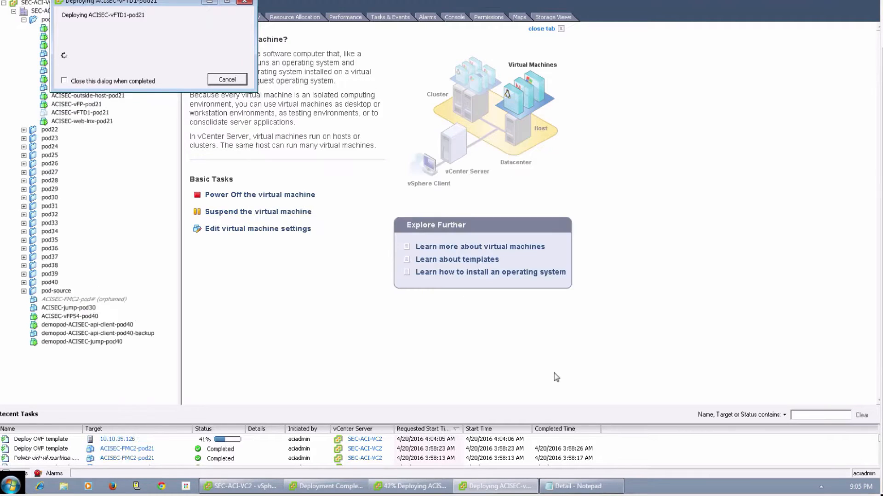
Step: Start another OVF deployment from the Cisco Firepower Threat Defense Virtual 6.0.1-1213 template and accept its end user license agreement
{"action": "left_click", "coordinate": [208, 2]}
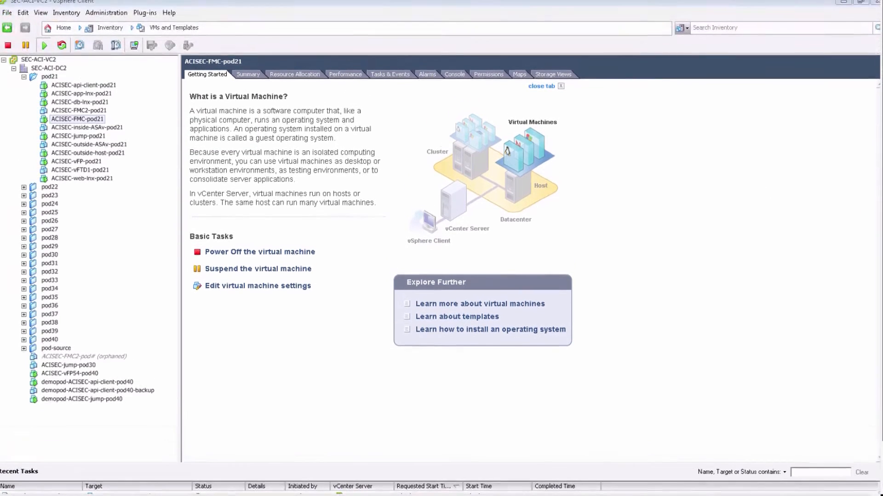
{"action": "left_click", "coordinate": [8, 13]}
{"action": "left_click", "coordinate": [39, 39]}
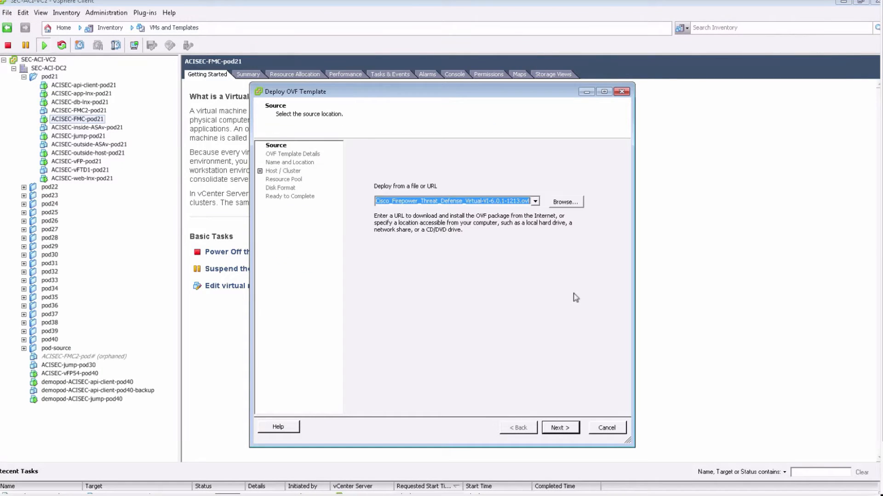
{"action": "left_click", "coordinate": [560, 430]}
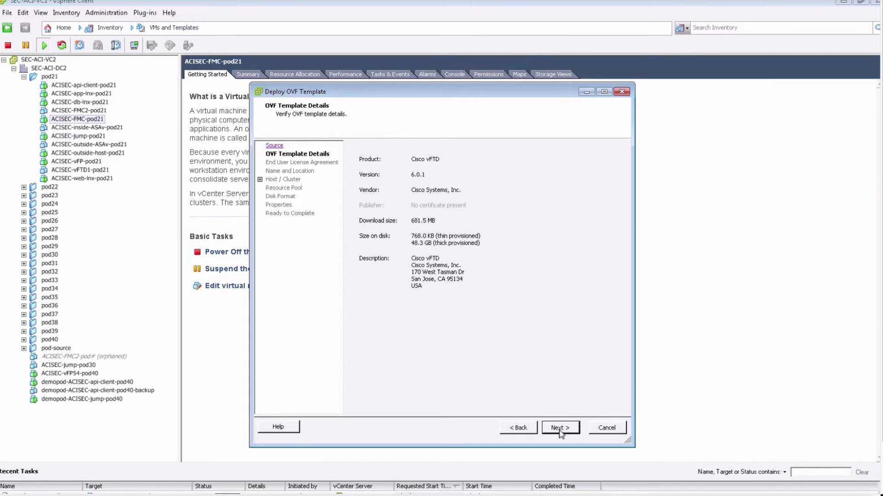
{"action": "left_click", "coordinate": [560, 429]}
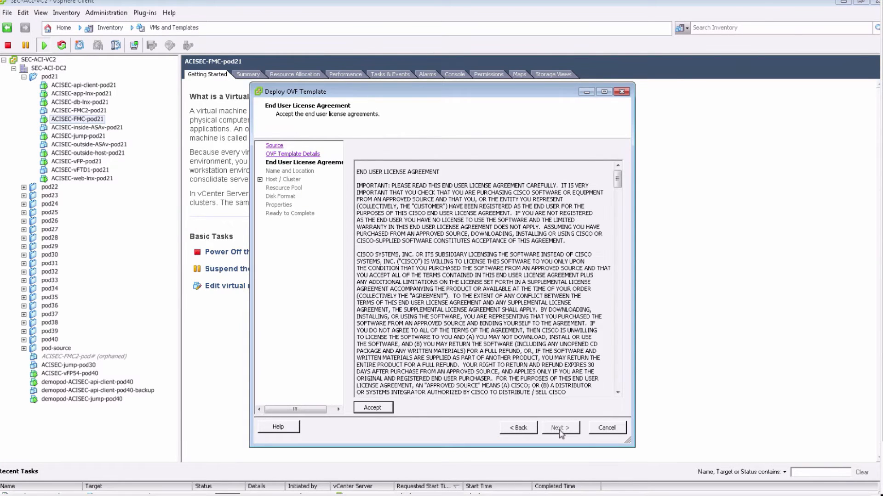
{"action": "left_click", "coordinate": [386, 409]}
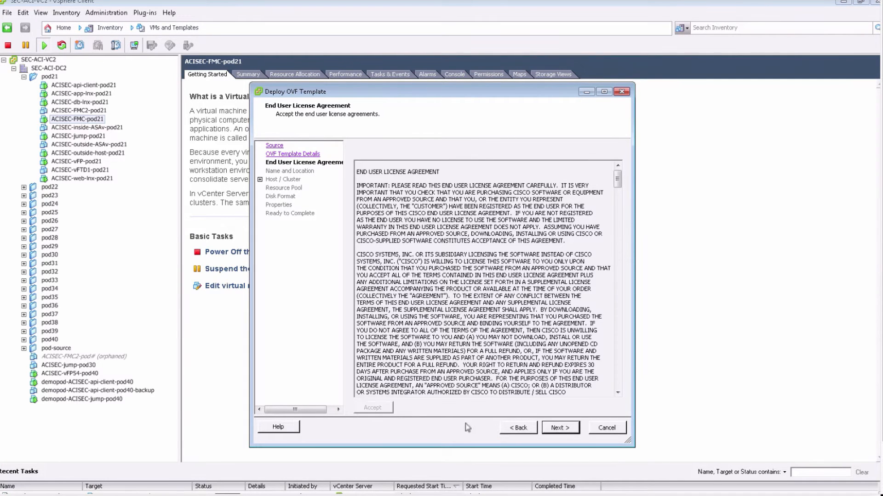
{"action": "left_click", "coordinate": [560, 429]}
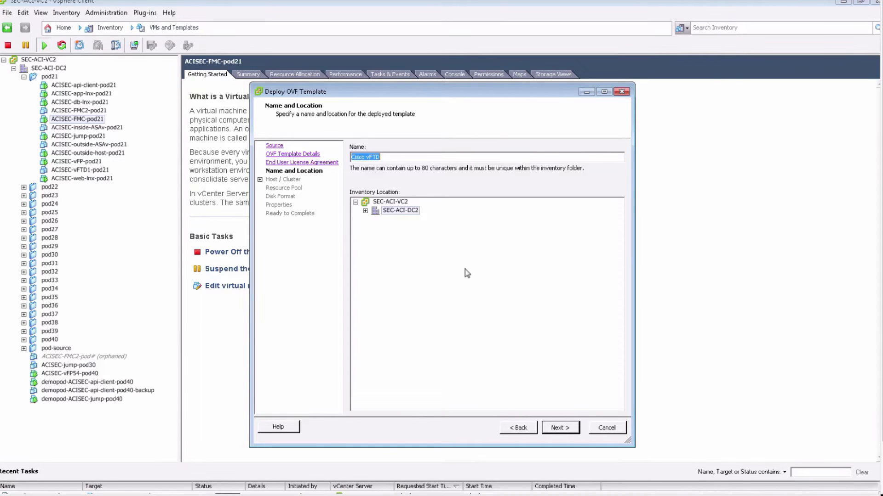
Step: Name the virtual machine ACISEC-vFTD2-pod21 and place it in the pod21 folder of SEC-ACI-DC2
{"action": "type", "text": "ACISEC-v"}
{"action": "type", "text": "2-pod21"}
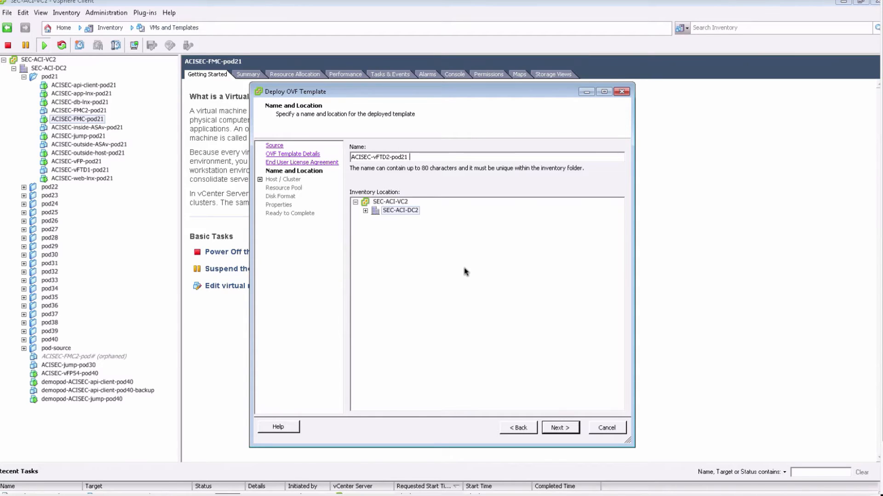
{"action": "left_click", "coordinate": [365, 211]}
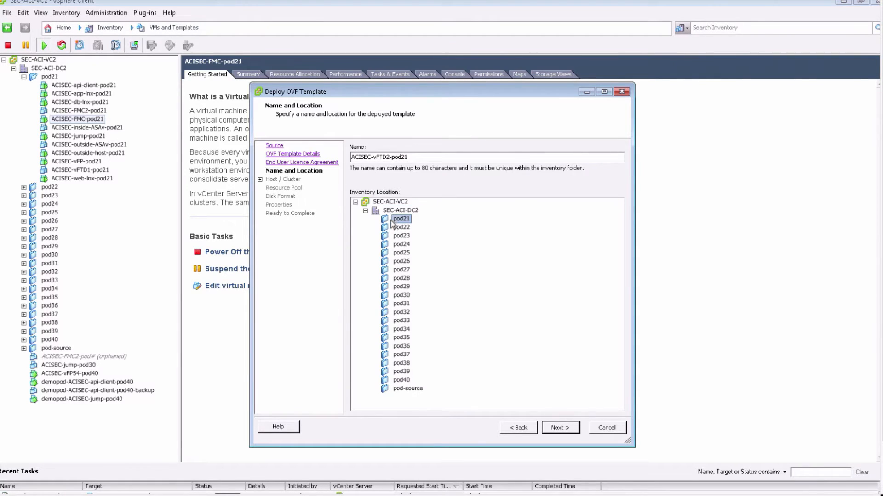
{"action": "left_click", "coordinate": [558, 428]}
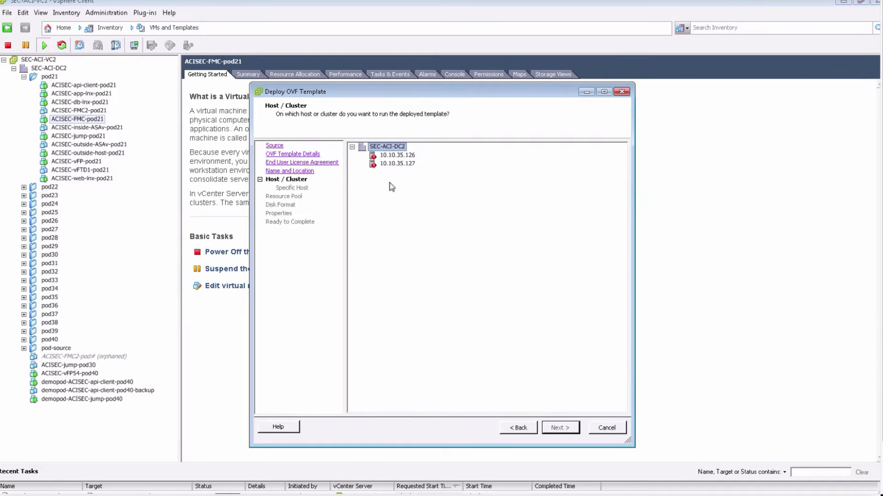
Step: Choose host 10.10.35.126 and the sec-netapp-ds-acisec3 datastore with thin-provisioned disks for the deployment
{"action": "left_click", "coordinate": [398, 156]}
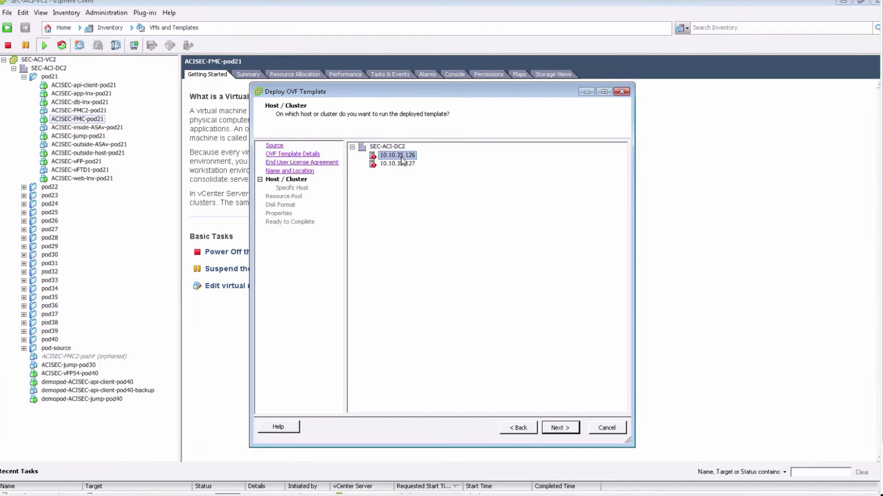
{"action": "left_click", "coordinate": [552, 427]}
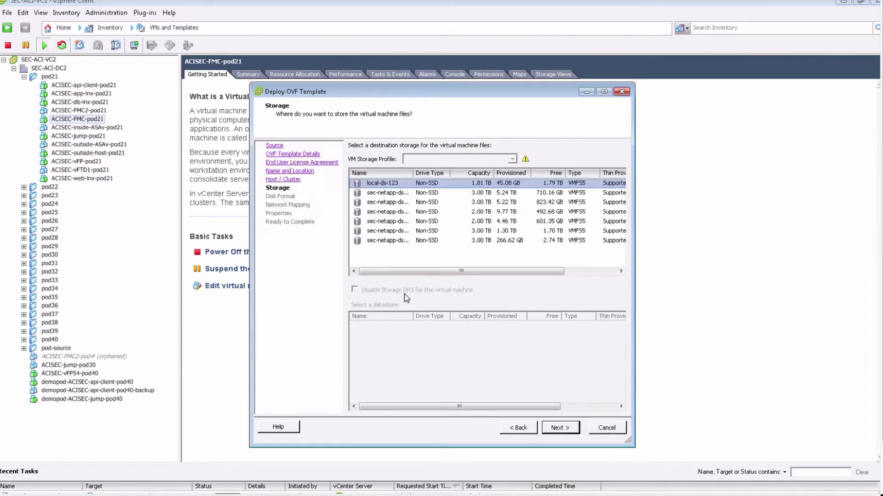
{"action": "left_click", "coordinate": [514, 214]}
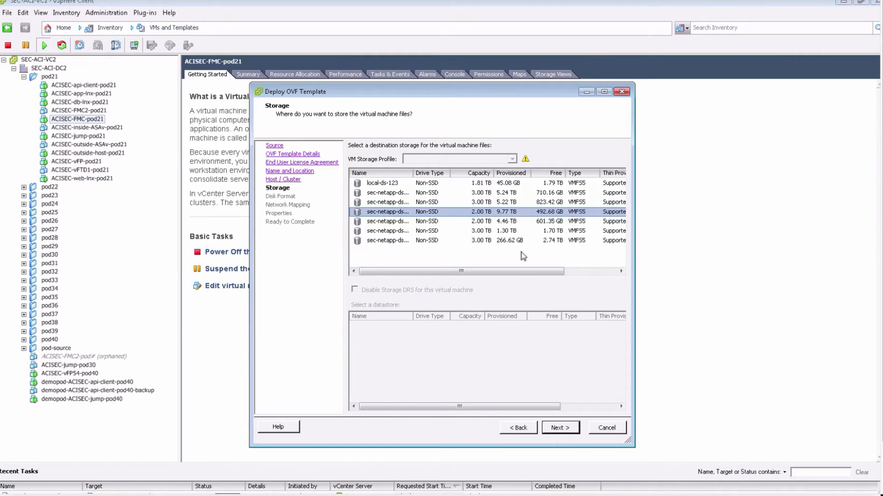
{"action": "left_click", "coordinate": [561, 431]}
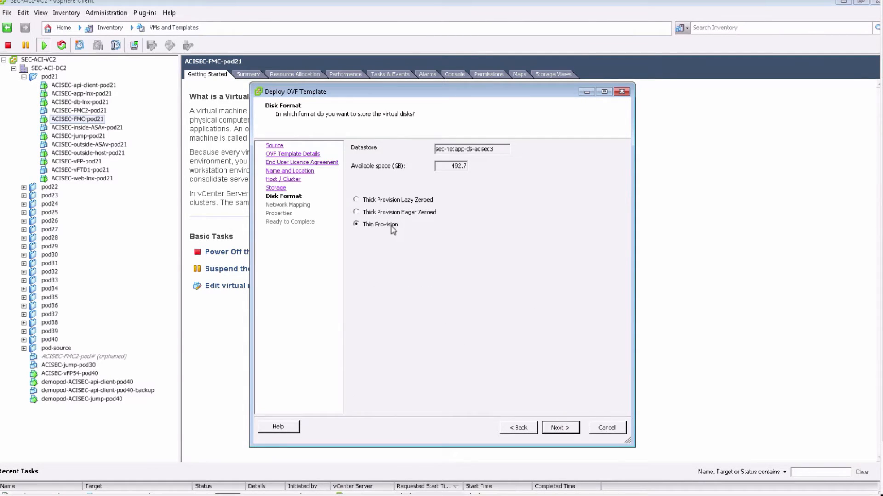
{"action": "left_click", "coordinate": [562, 428]}
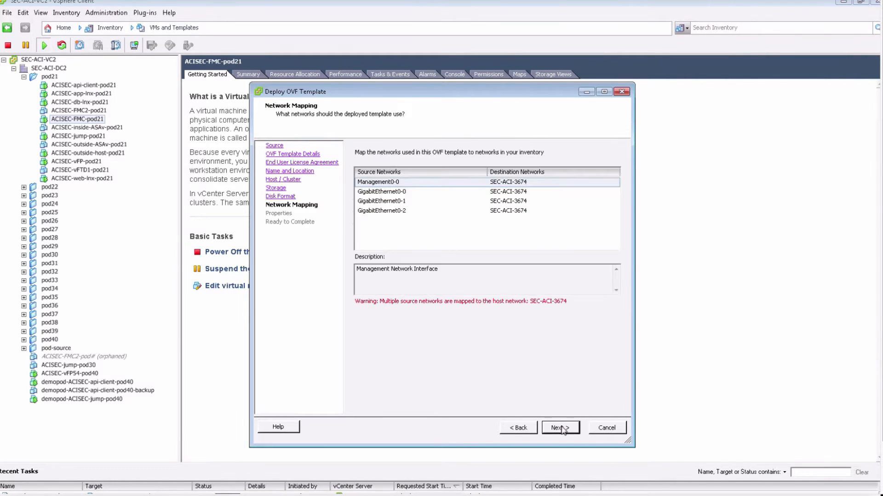
Step: Map the Management0-0 source network to the p21-mgt-3695 destination network
{"action": "left_click", "coordinate": [509, 183]}
{"action": "left_click", "coordinate": [529, 185]}
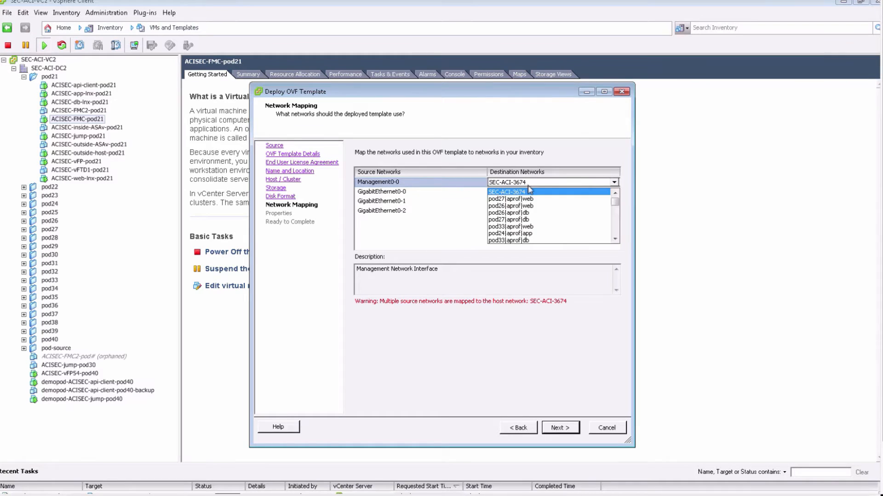
{"action": "left_click_drag", "start_coordinate": [615, 202], "coordinate": [620, 228]}
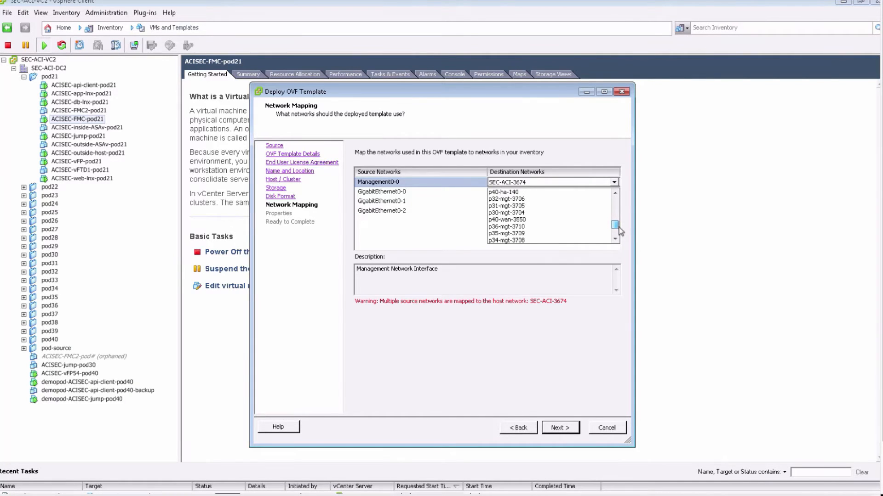
{"action": "scroll", "coordinate": [619, 234], "scroll_direction": "down", "scroll_amount": 2}
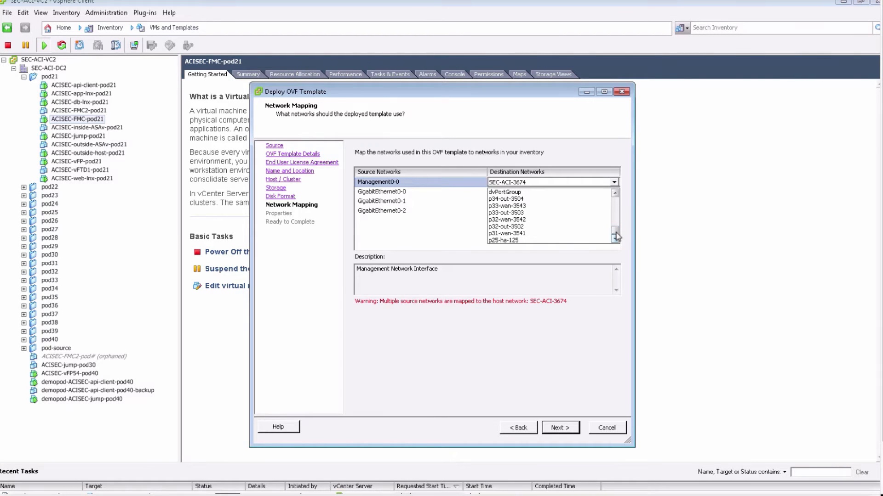
{"action": "left_click_drag", "start_coordinate": [615, 232], "coordinate": [617, 230]}
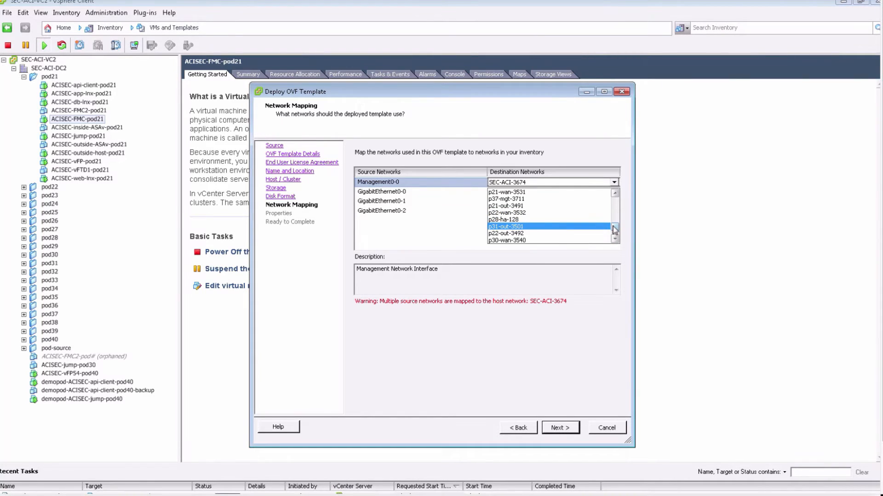
{"action": "left_click_drag", "start_coordinate": [615, 229], "coordinate": [616, 223]}
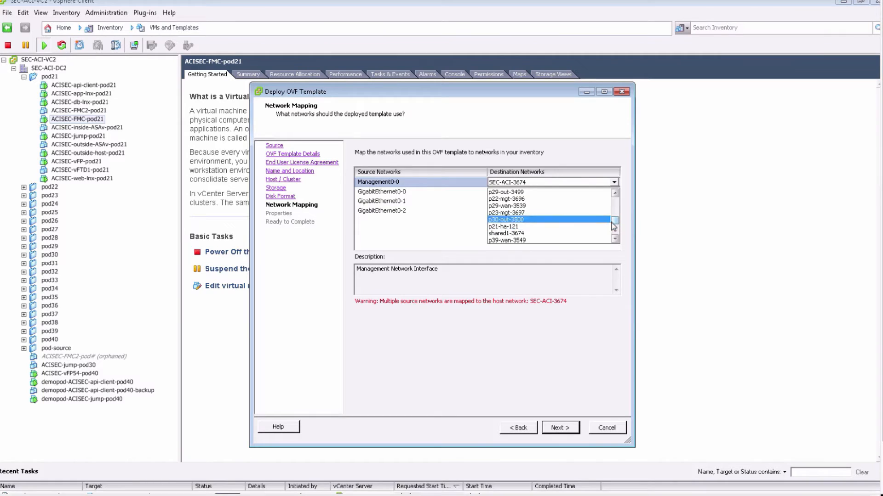
{"action": "scroll", "coordinate": [612, 222], "scroll_direction": "up", "scroll_amount": 1}
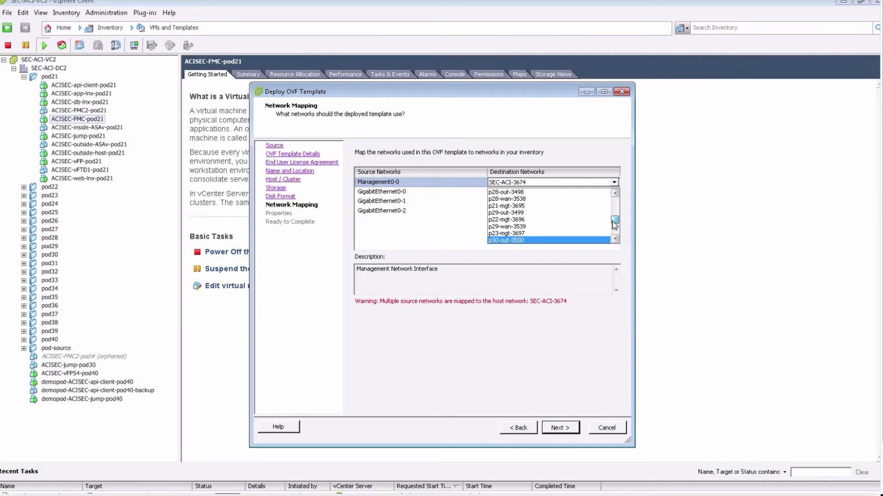
{"action": "left_click", "coordinate": [531, 211]}
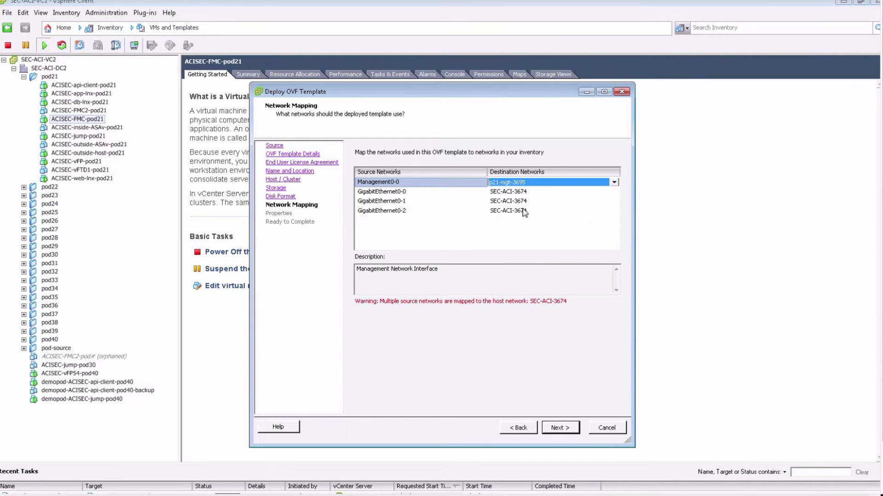
Step: Map the GigabitEthernet0-2 source network to p21-ha-121 and accept the network mapping
{"action": "left_click", "coordinate": [523, 212]}
{"action": "left_click", "coordinate": [523, 212]}
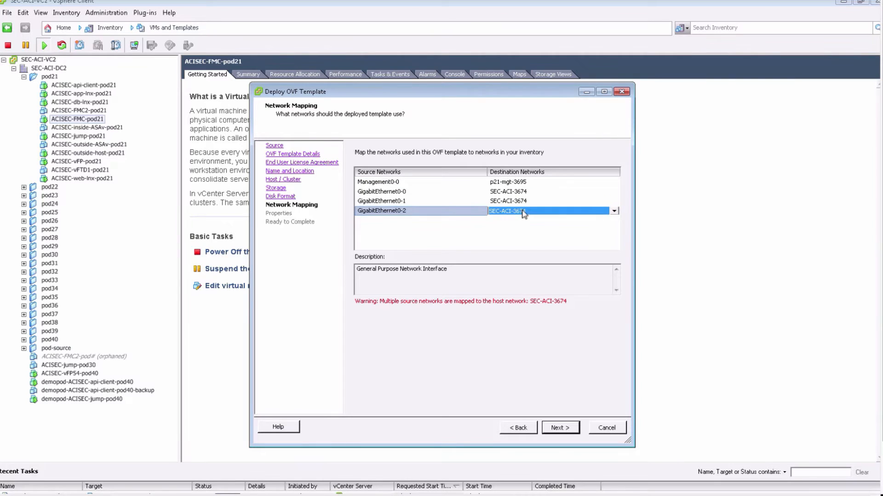
{"action": "left_click", "coordinate": [523, 211]}
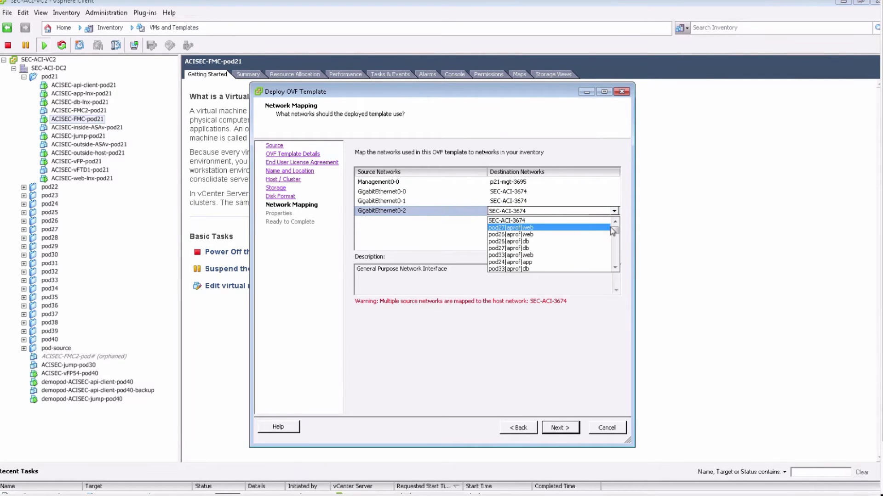
{"action": "left_click_drag", "start_coordinate": [615, 233], "coordinate": [616, 265]}
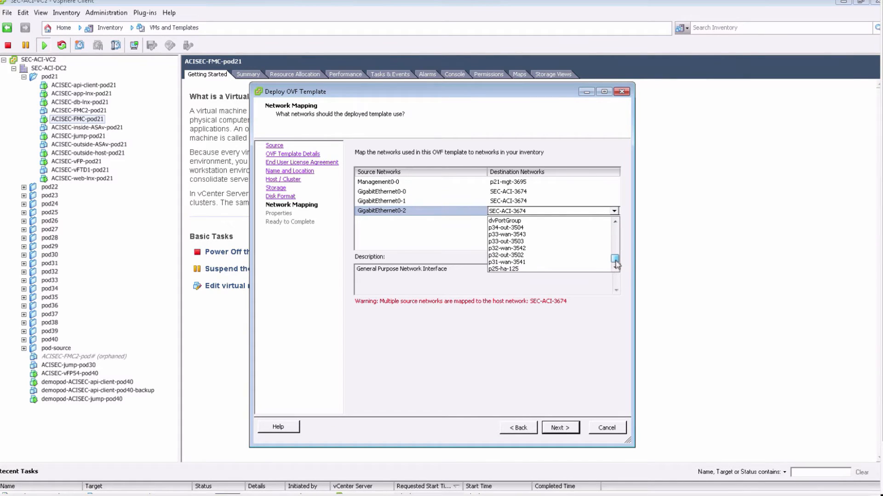
{"action": "left_click_drag", "start_coordinate": [617, 263], "coordinate": [616, 260]}
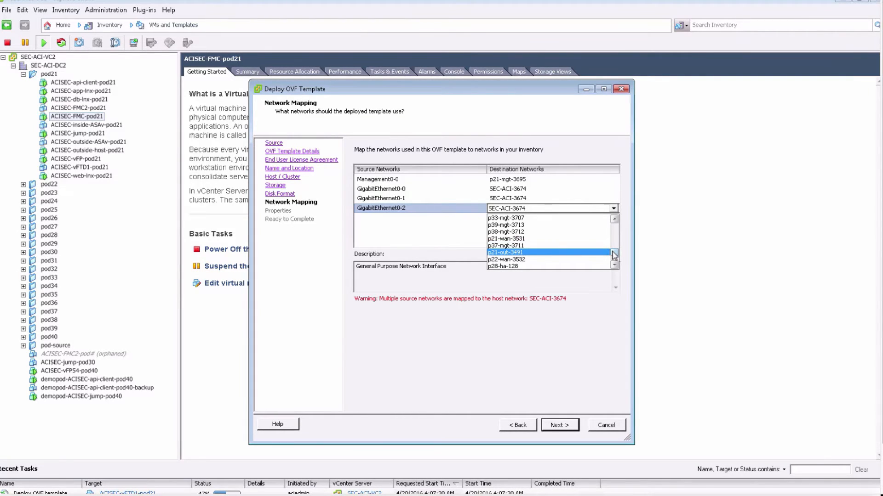
{"action": "mouse_move", "coordinate": [612, 253]}
{"action": "left_mouse_down"}
{"action": "mouse_move", "coordinate": [615, 260]}
{"action": "mouse_move", "coordinate": [615, 250]}
{"action": "left_mouse_up"}
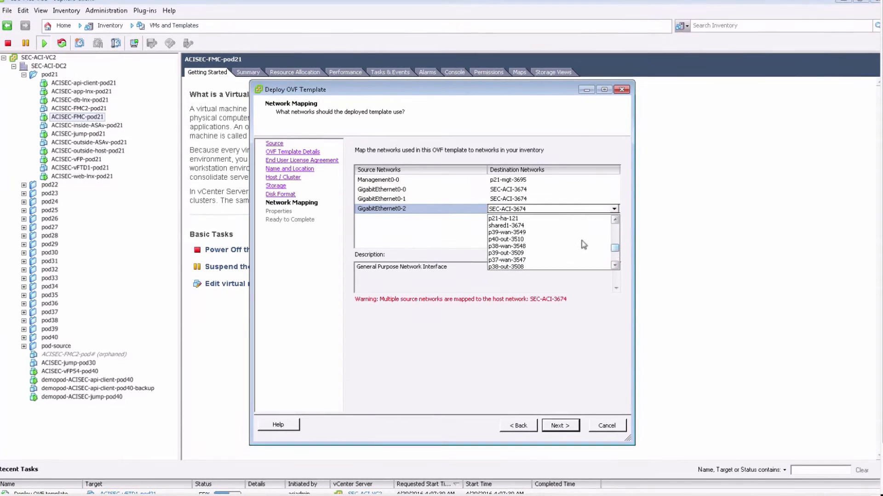
{"action": "left_click", "coordinate": [519, 220]}
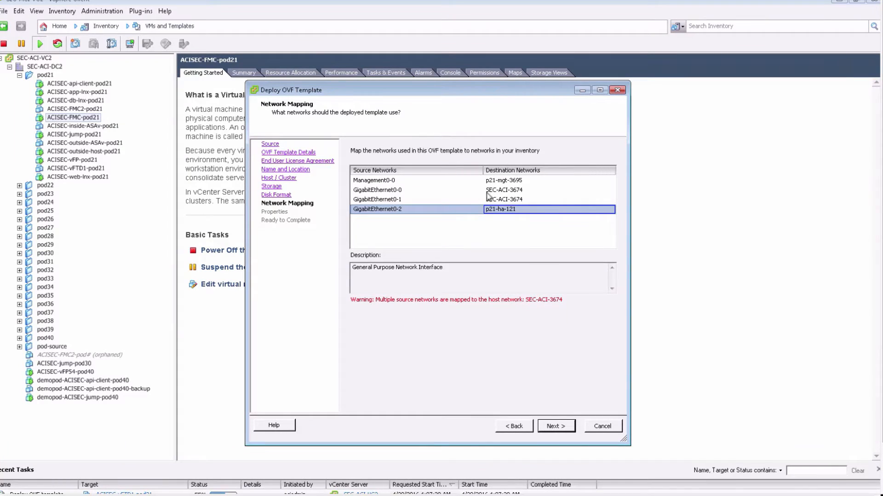
{"action": "left_click", "coordinate": [558, 427]}
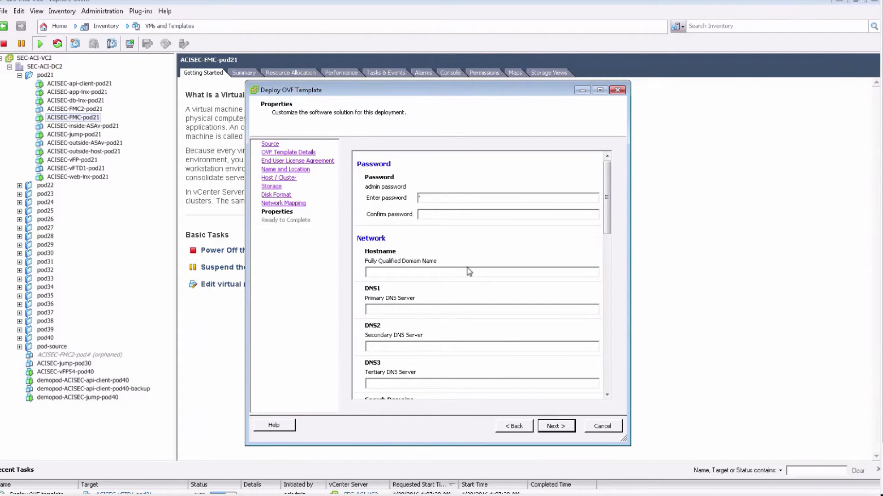
Step: Enter and confirm the admin password, and set the fully qualified domain name to vFTD2.cisco.com
{"action": "type", "text": "*****"}
{"action": "type", "text": "***"}
{"action": "type", "text": "*********"}
{"action": "type", "text": "vFT"}
{"action": "type", "text": "D2.cisco.com"}
Step: Set the IPv4 address to 10.0.0.52, the netmask to 255.255.255.0 and the gateway to 10.0.0.1
{"action": "scroll", "coordinate": [502, 337], "scroll_direction": "down", "scroll_amount": 2}
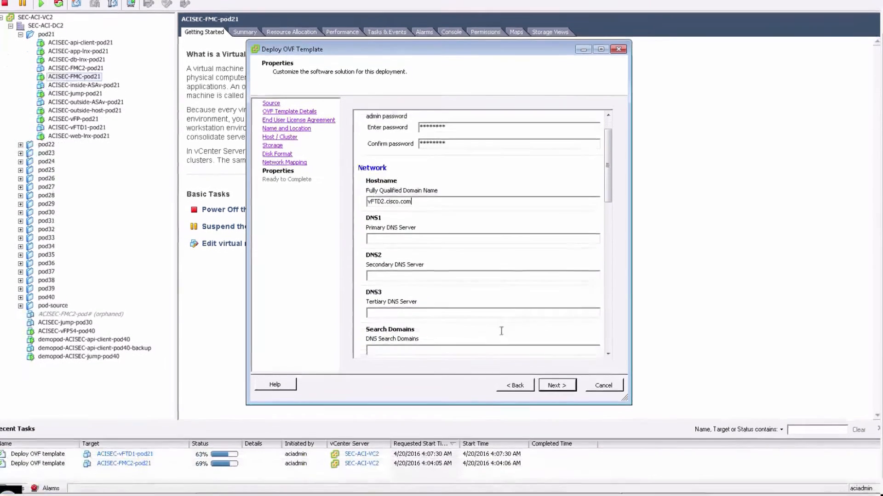
{"action": "scroll", "coordinate": [500, 327], "scroll_direction": "down", "scroll_amount": 4}
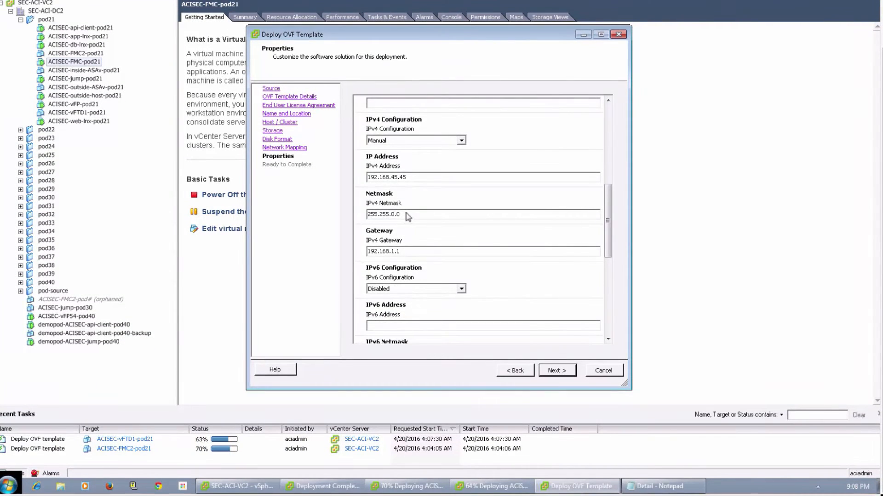
{"action": "left_click", "coordinate": [412, 177]}
{"action": "left_click_drag", "start_coordinate": [407, 178], "coordinate": [366, 177]}
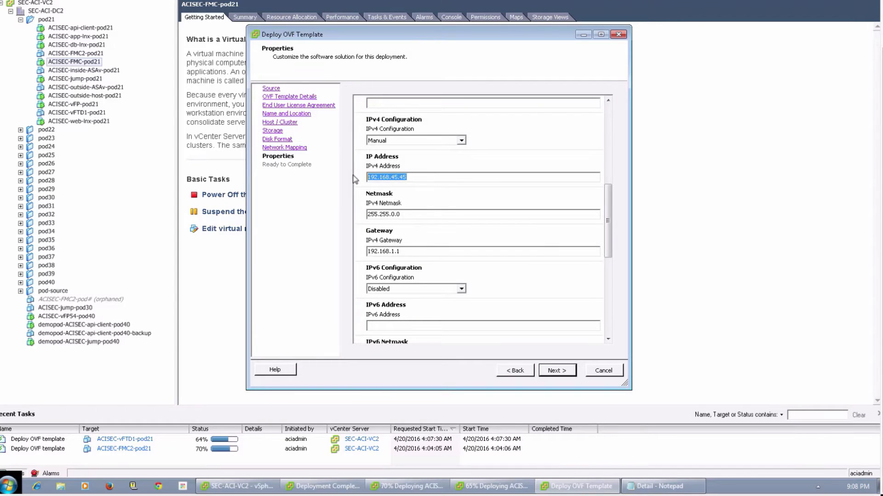
{"action": "type", "text": "10.0.0.52"}
{"action": "key", "text": "Tab"}
{"action": "type", "text": "255.255.255.0"}
{"action": "key", "text": "Tab"}
{"action": "type", "text": "10.0.0.1"}
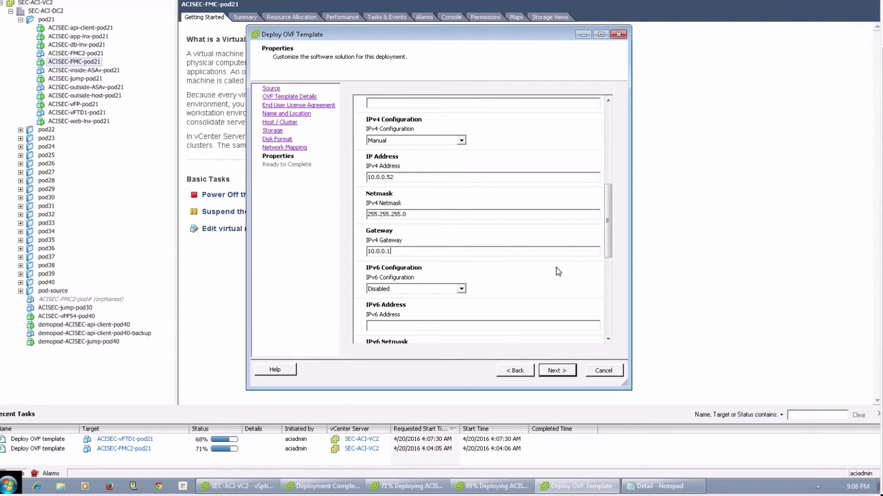
Step: Complete the registration settings with managing defense center 10.0.0.50 and the registration key, and start deploying ACISEC-vFTD2-pod21
{"action": "left_click_drag", "start_coordinate": [609, 238], "coordinate": [612, 341]}
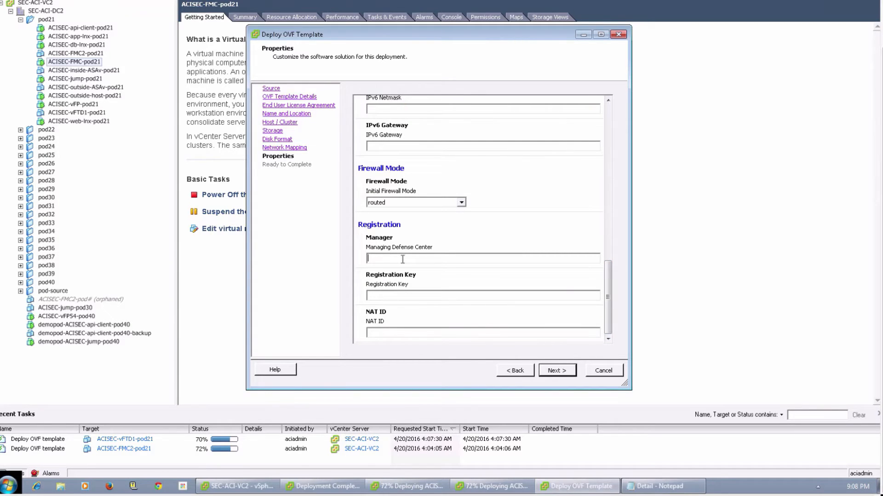
{"action": "type", "text": "10.0.0."}
{"action": "type", "text": "50"}
{"action": "type", "text": "cisco123"}
{"action": "left_click", "coordinate": [568, 372]}
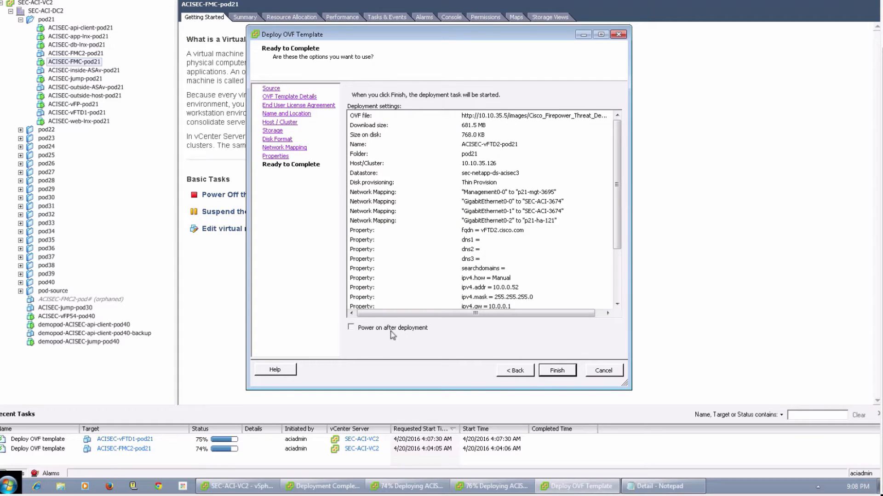
{"action": "left_click", "coordinate": [557, 371]}
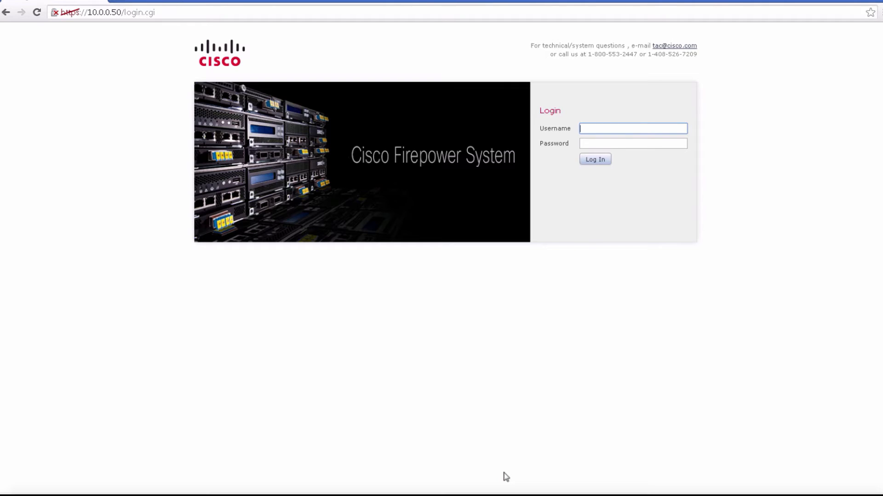
Step: Log in to the Firepower Management Center as admin with the account password
{"action": "type", "text": "admin"}
{"action": "key", "text": "Tab"}
{"action": "type", "text": "Admin123"}
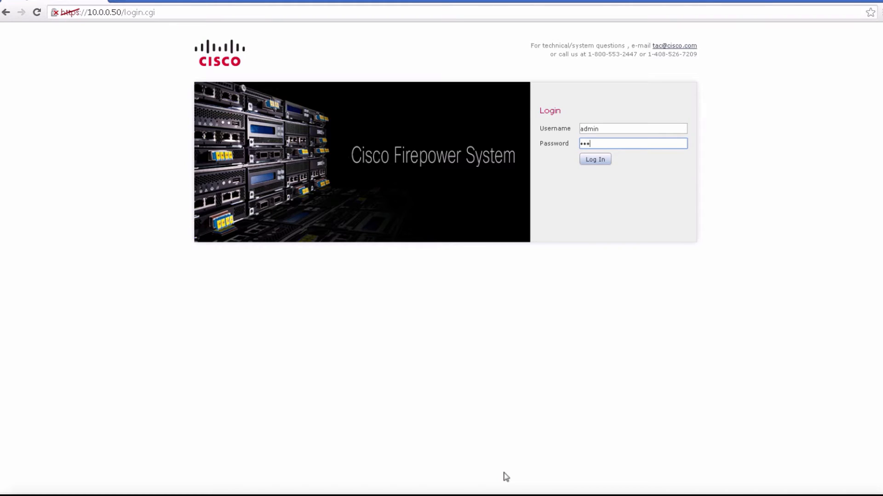
{"action": "key", "text": "Return"}
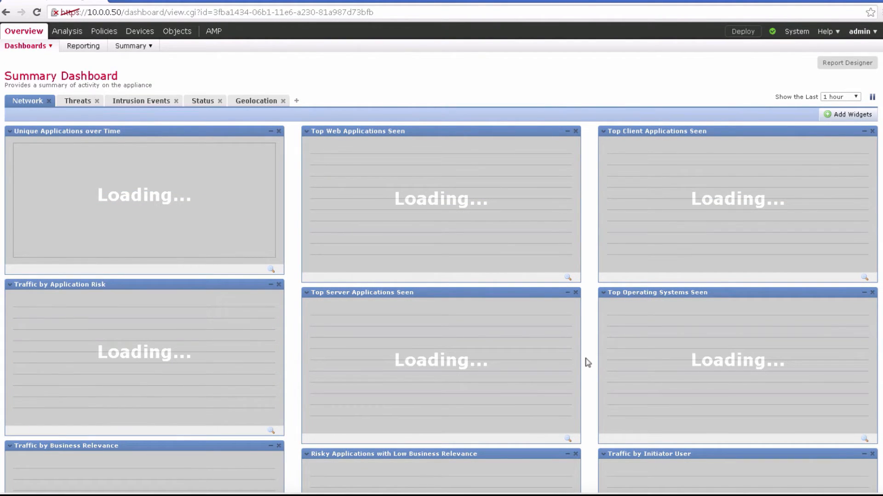
Step: Open the Smart Licenses page and start the 90-day evaluation period
{"action": "mouse_move", "coordinate": [147, 33]}
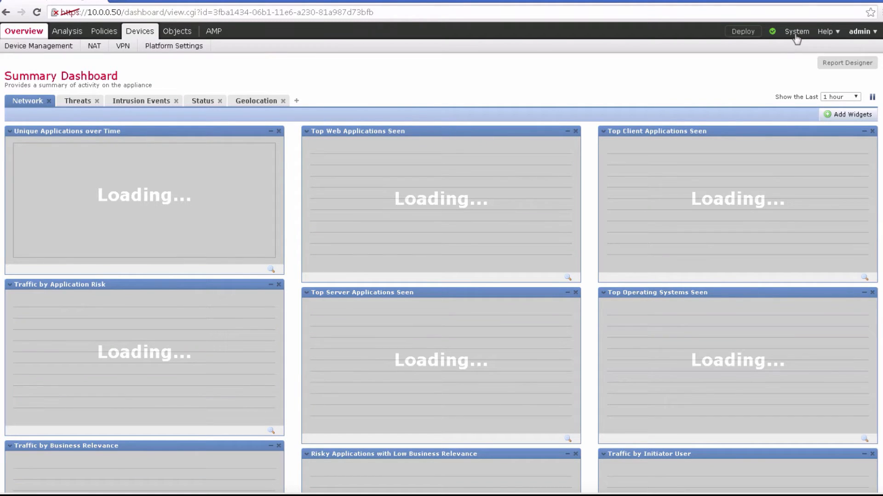
{"action": "mouse_move", "coordinate": [796, 37]}
{"action": "mouse_move", "coordinate": [713, 51]}
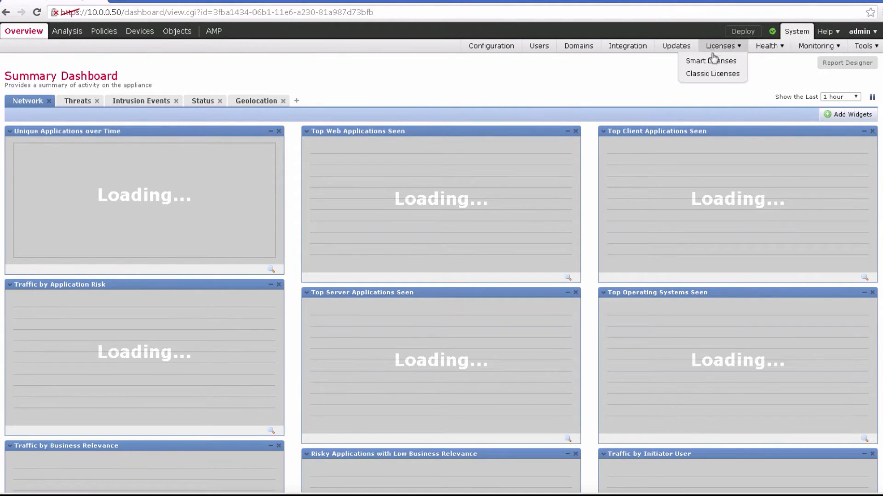
{"action": "left_click", "coordinate": [712, 61]}
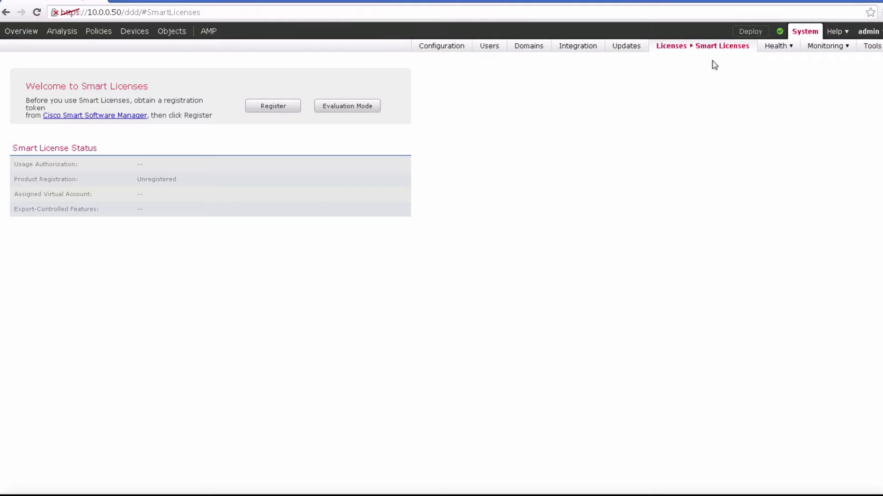
{"action": "left_click", "coordinate": [363, 112]}
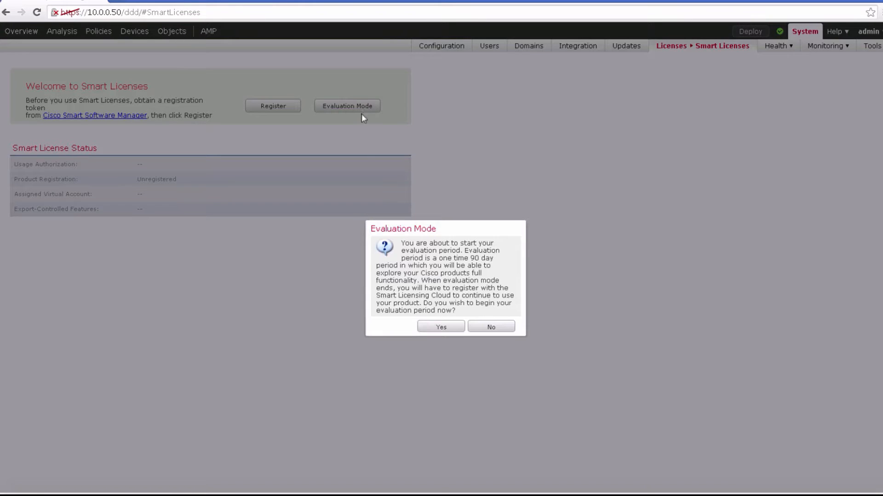
{"action": "left_click", "coordinate": [435, 329]}
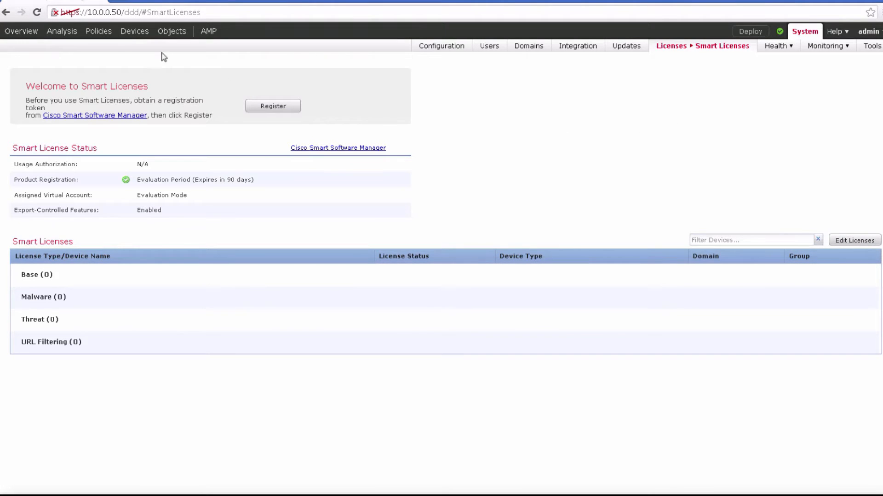
Step: Begin adding a device with host 10.0.0.51, display name vFTD1 and the registration key
{"action": "left_click", "coordinate": [135, 32]}
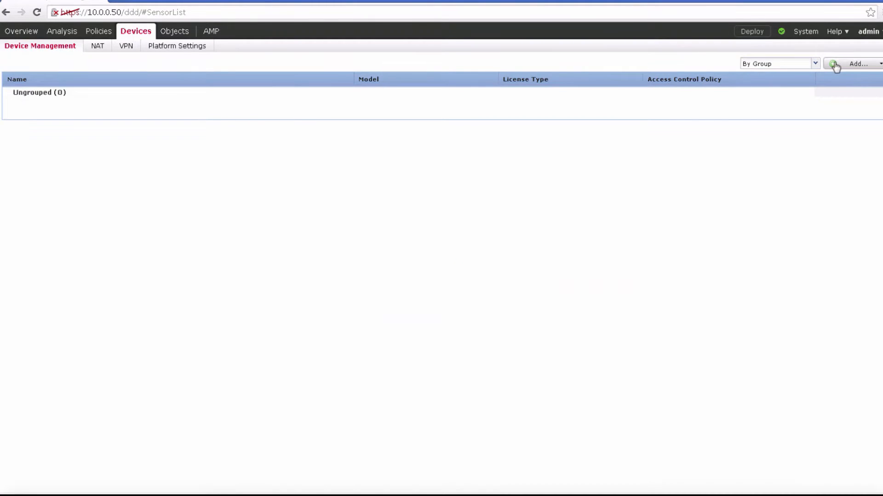
{"action": "left_click", "coordinate": [834, 66]}
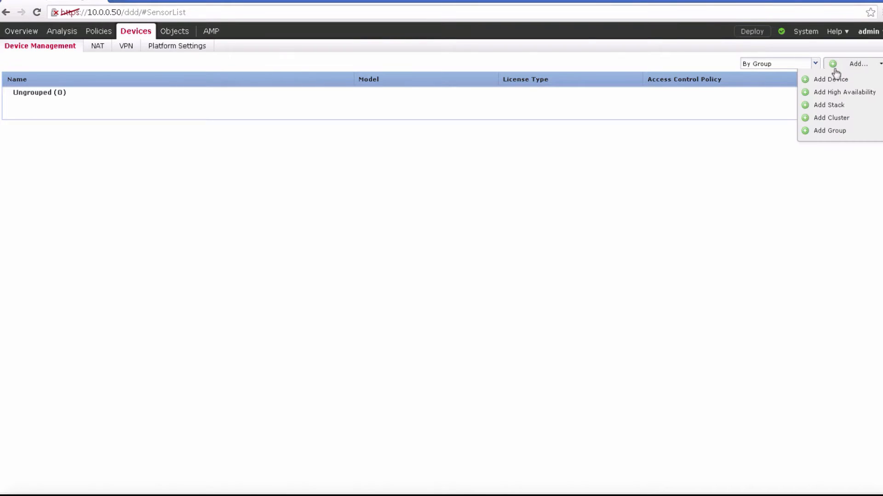
{"action": "left_click", "coordinate": [835, 82]}
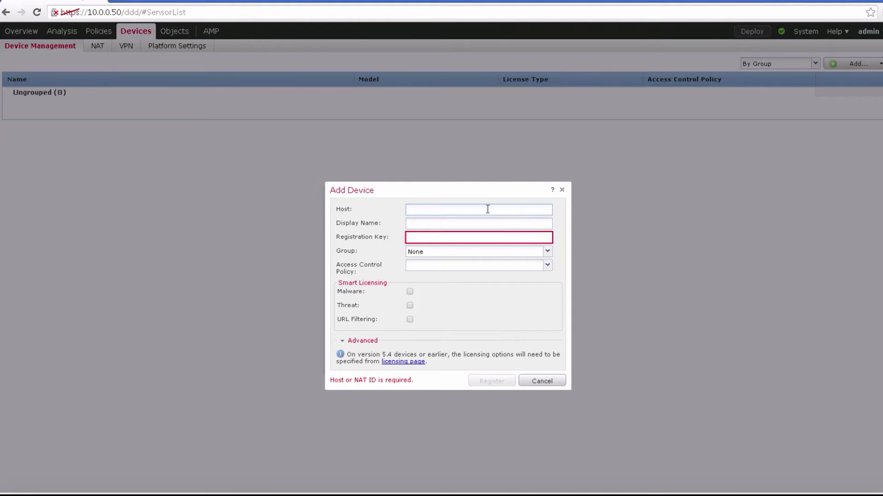
{"action": "type", "text": "10.0.0.51"}
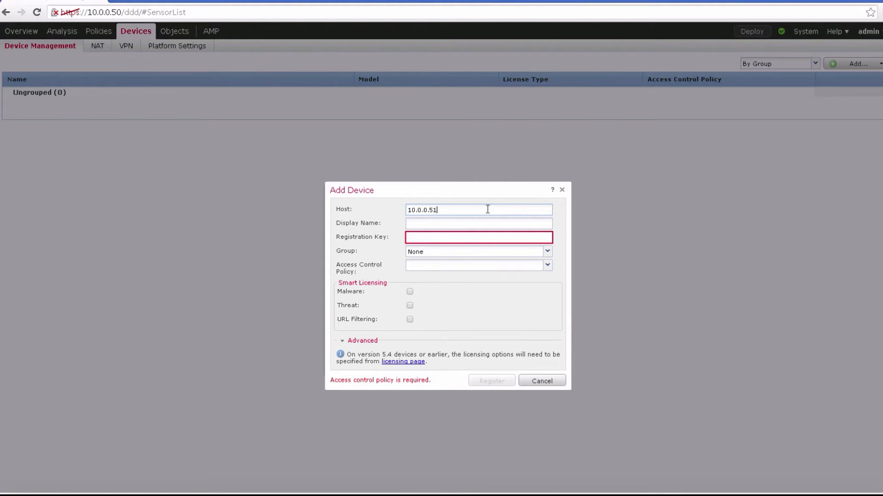
{"action": "left_click", "coordinate": [467, 224]}
{"action": "left_click", "coordinate": [461, 237]}
{"action": "type", "text": "c"}
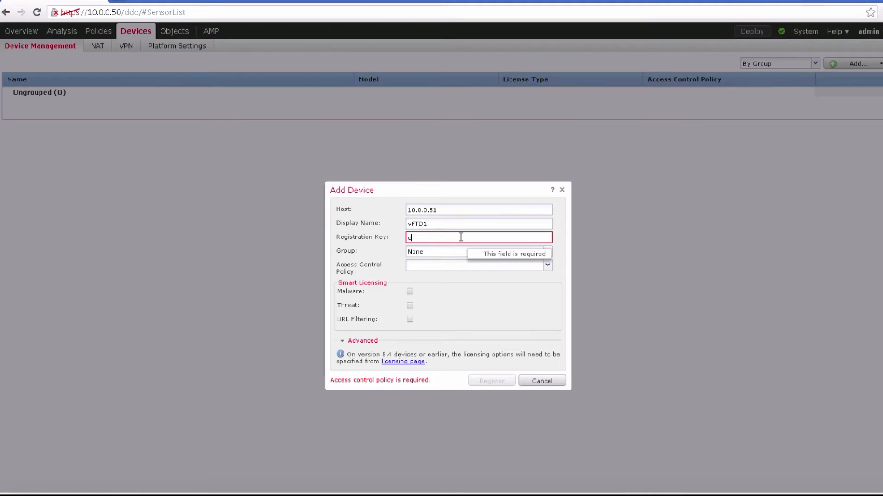
{"action": "type", "text": "oisc"}
{"action": "key", "text": "BackSpace"}
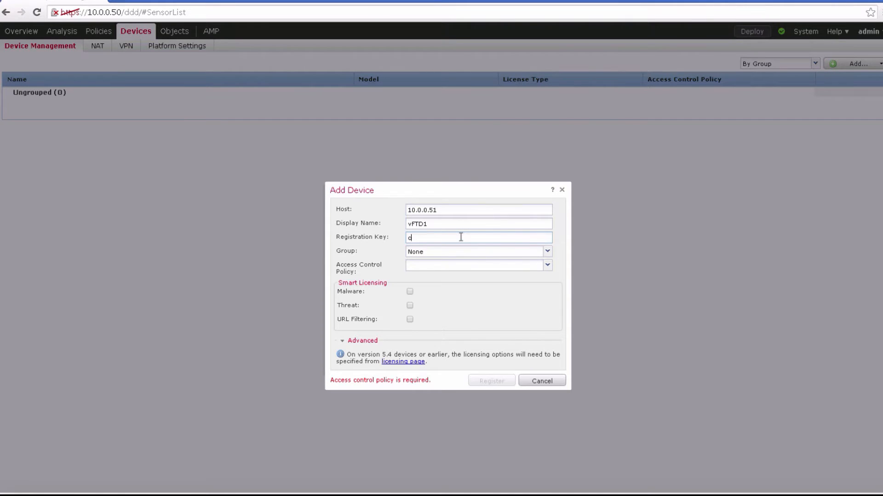
Step: Create and assign a new access control policy named vFTD-Policy, with no base policy and Network Discovery as the default action
{"action": "left_click", "coordinate": [447, 267]}
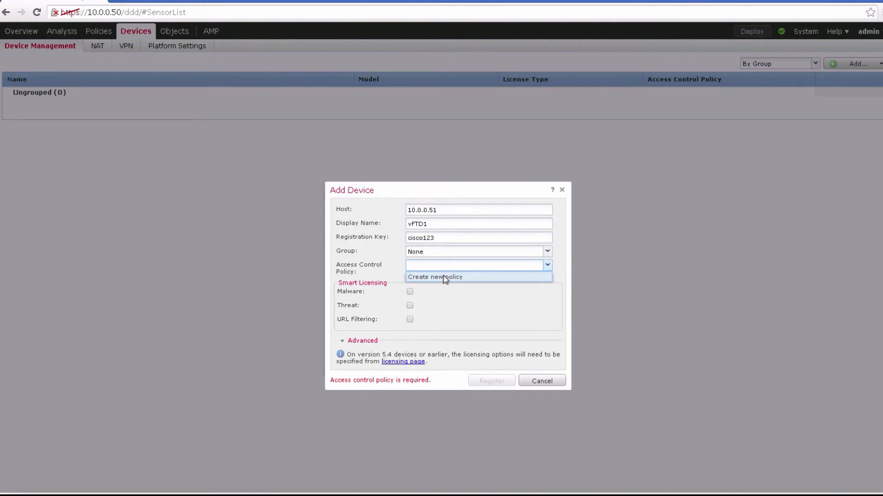
{"action": "left_click", "coordinate": [445, 277]}
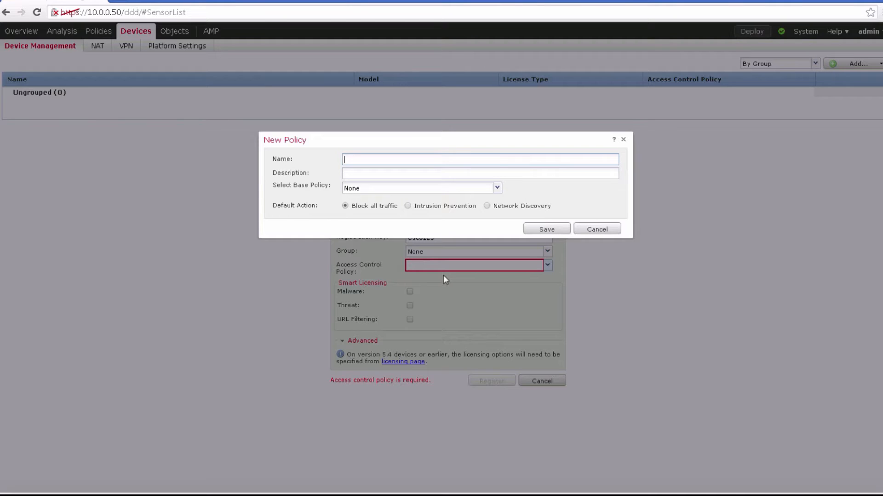
{"action": "type", "text": "vFTD-Policy"}
{"action": "left_click", "coordinate": [464, 193]}
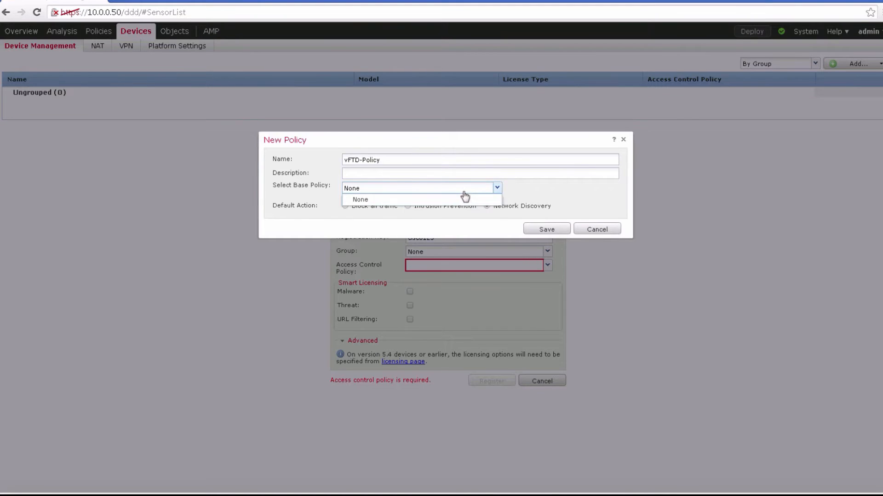
{"action": "left_click", "coordinate": [561, 211]}
{"action": "left_click", "coordinate": [561, 230]}
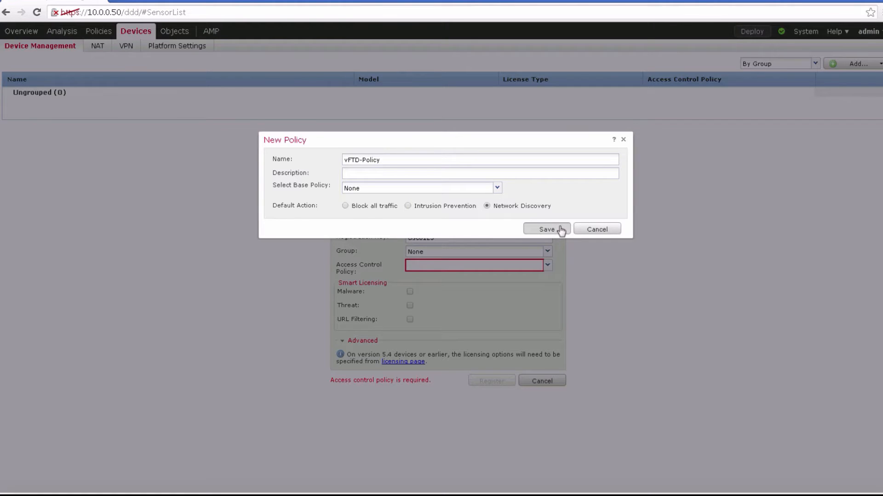
{"action": "left_click", "coordinate": [560, 230]}
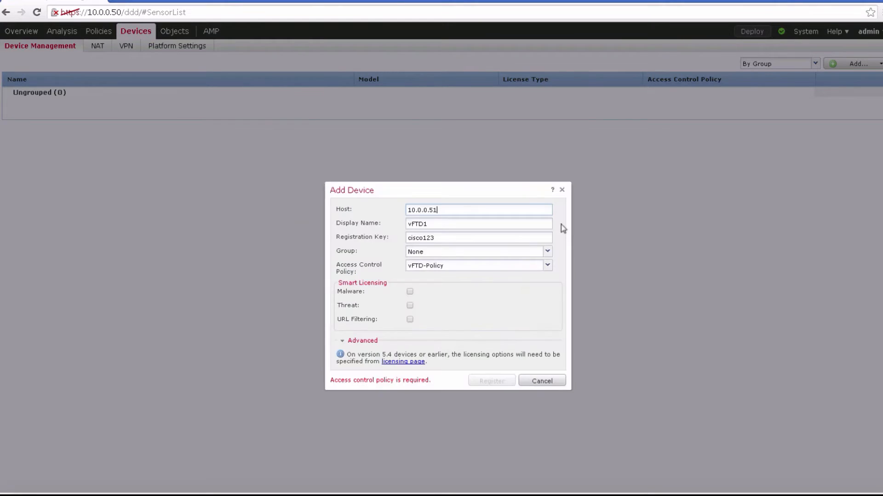
Step: Enable the Malware, Threat and URL Filtering licenses for vFTD1 and register the device
{"action": "left_click", "coordinate": [409, 306]}
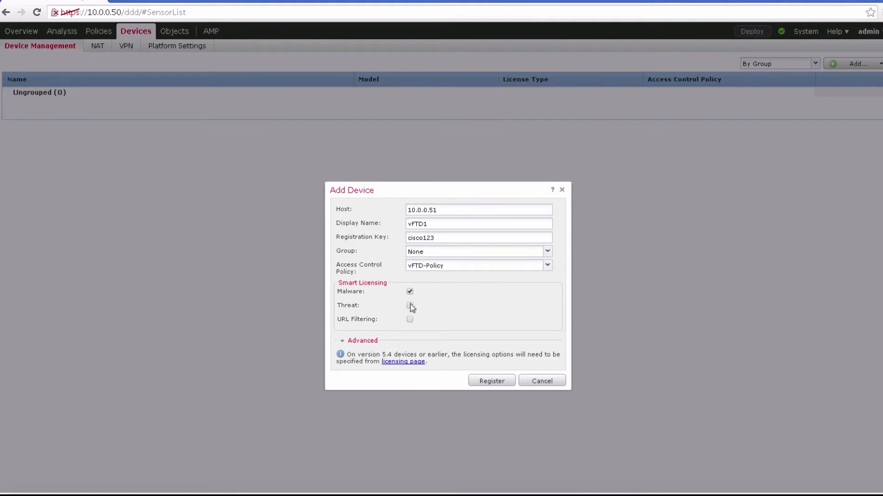
{"action": "left_click", "coordinate": [481, 381]}
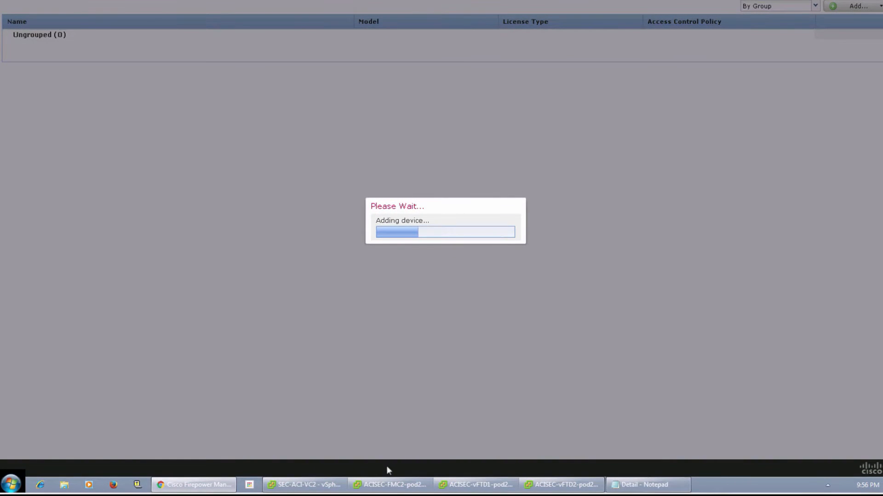
Step: Switch to the ACISEC-vFTD1-pod21 console and log in as admin with the account password
{"action": "left_click", "coordinate": [462, 488]}
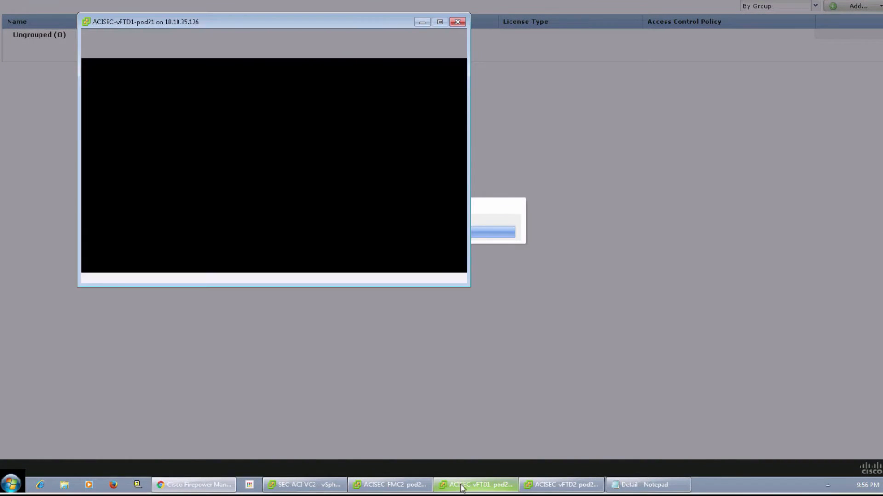
{"action": "left_click", "coordinate": [278, 147]}
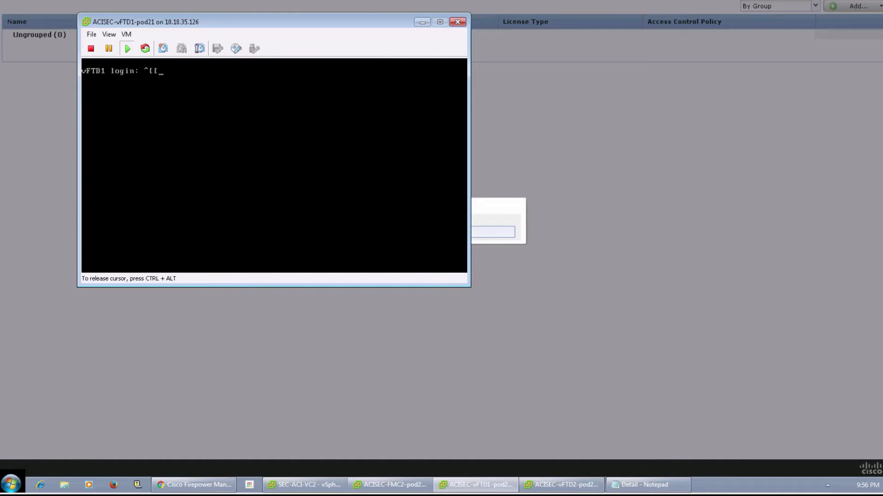
{"action": "type", "text": "admin"}
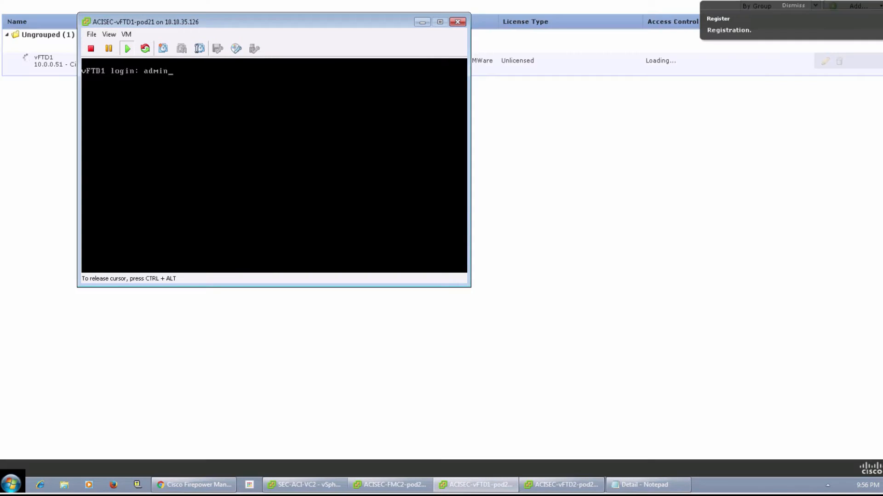
{"action": "key", "text": "Return"}
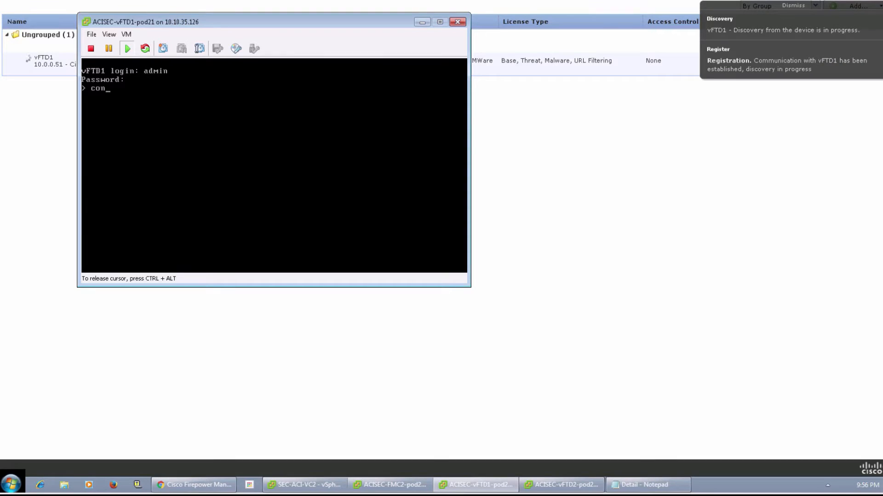
Step: Run show managers to check vFTD1's manager registration, and move the console window clear of the device list
{"action": "key", "text": "BackSpace"}
{"action": "key", "text": "BackSpace"}
{"action": "key", "text": "BackSpace"}
{"action": "key", "text": "BackSpace"}
{"action": "key", "text": "BackSpace"}
{"action": "key", "text": "BackSpace"}
{"action": "key", "text": "BackSpace"}
{"action": "key", "text": "BackSpace"}
{"action": "key", "text": "BackSpace"}
{"action": "type", "text": "show managers"}
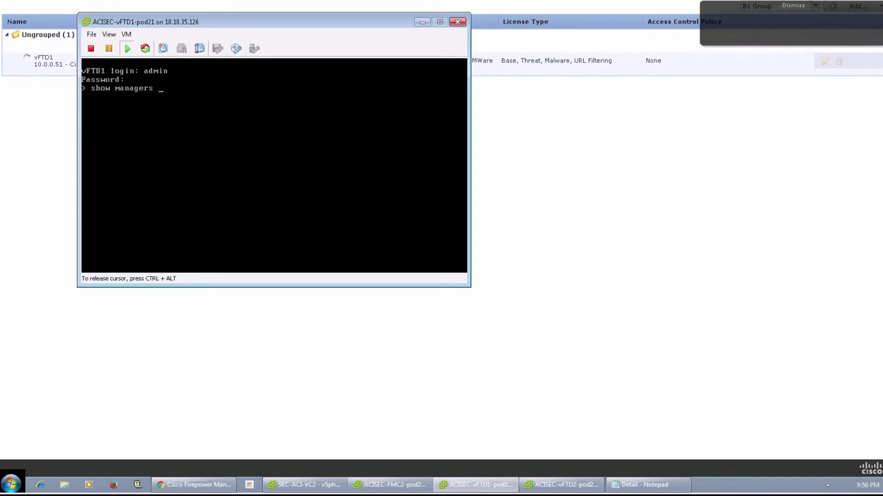
{"action": "key", "text": "Return"}
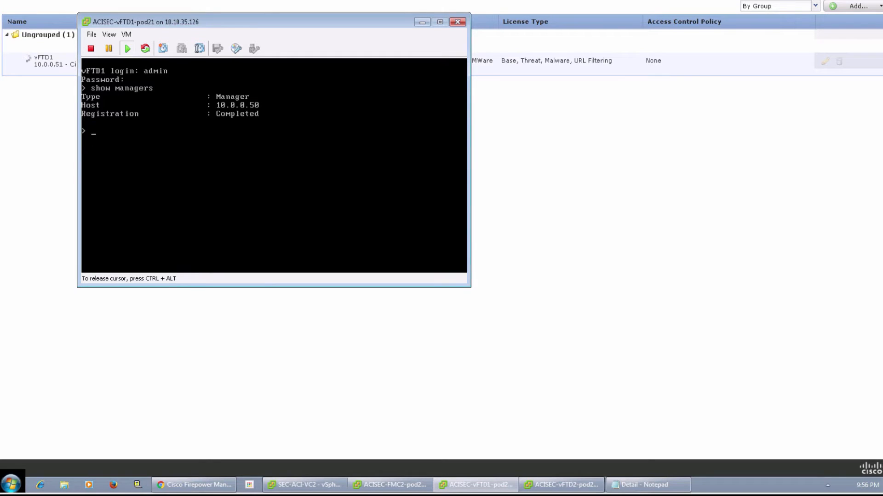
{"action": "key", "text": "ctrl+alt"}
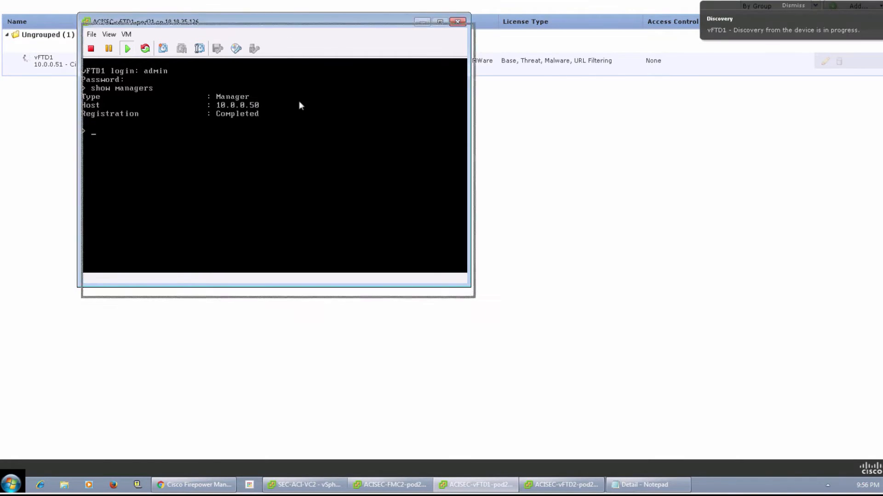
{"action": "left_click_drag", "start_coordinate": [299, 122], "coordinate": [301, 122]}
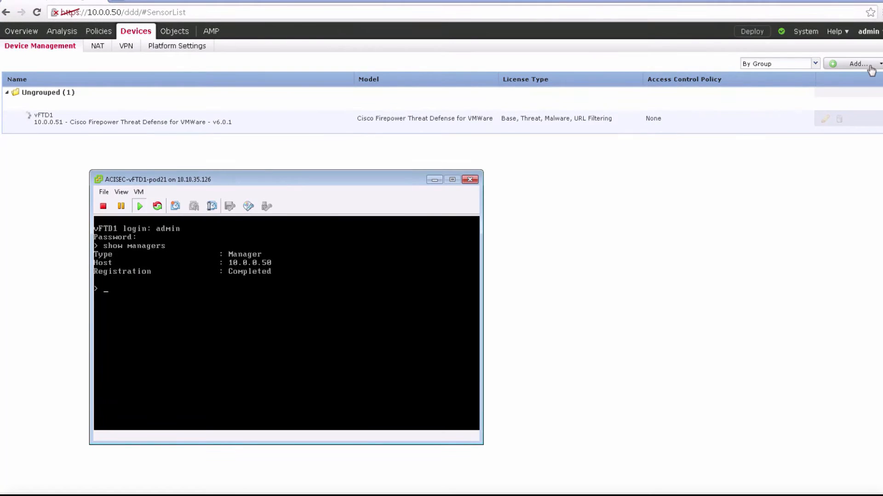
Step: Return to the management center and begin adding a device with host 10.0.0.52 and display name vFTD2
{"action": "left_click", "coordinate": [870, 67]}
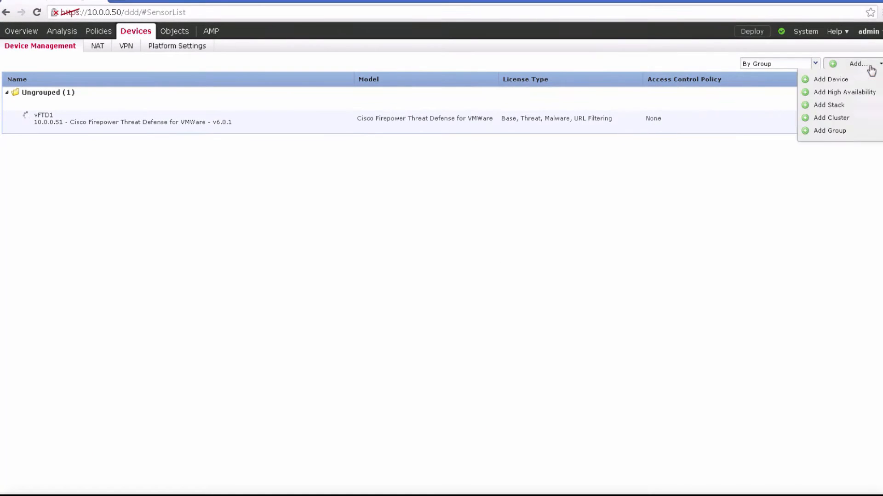
{"action": "left_click", "coordinate": [831, 83]}
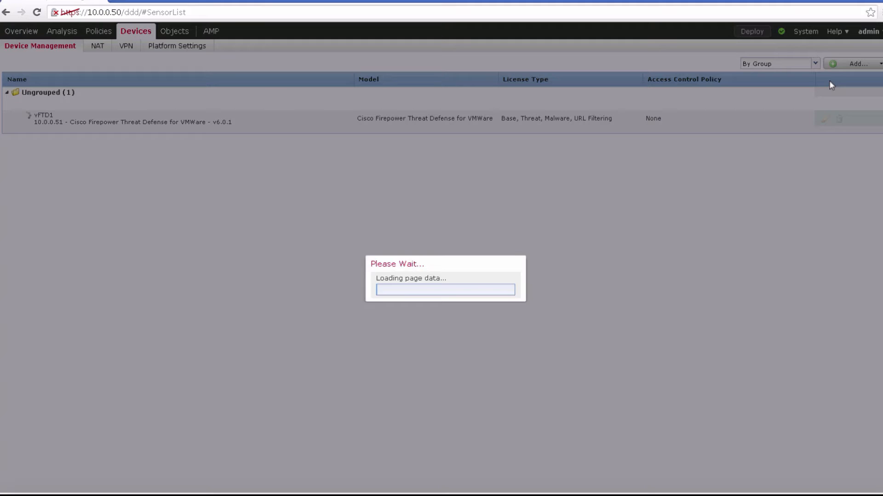
{"action": "type", "text": "10"}
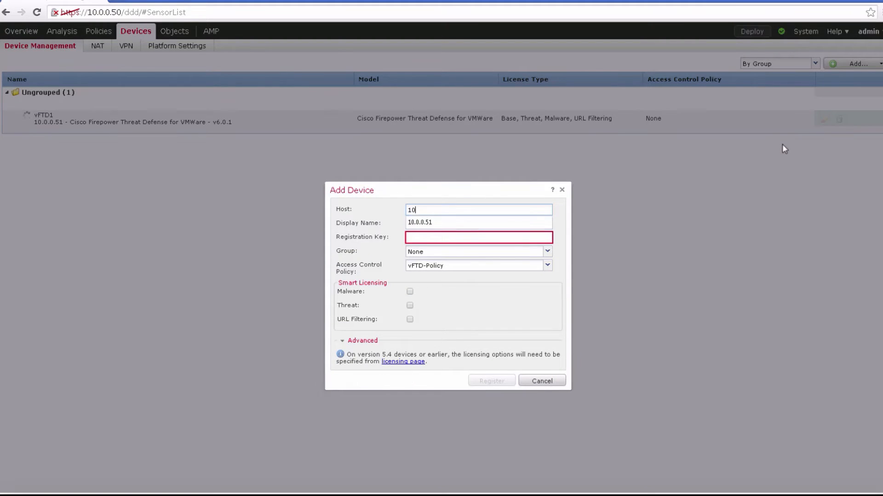
{"action": "type", "text": ".0.0.52"}
{"action": "key", "text": "Tab"}
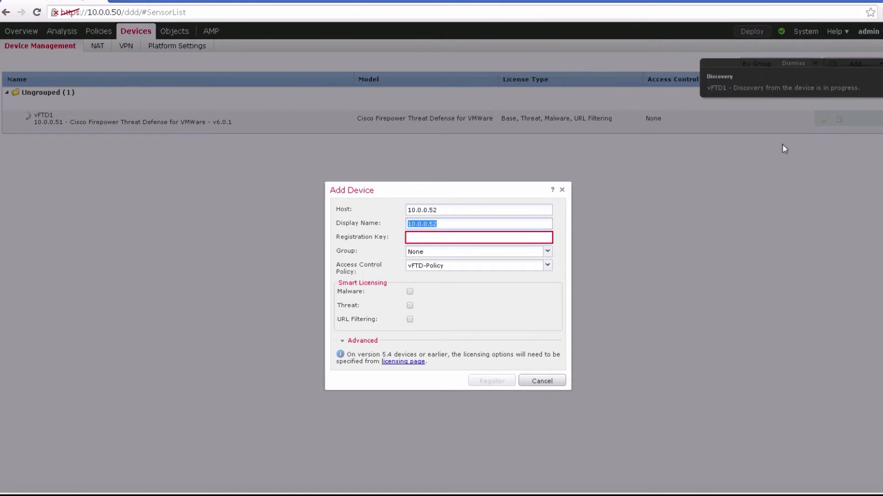
{"action": "type", "text": "vFTD2"}
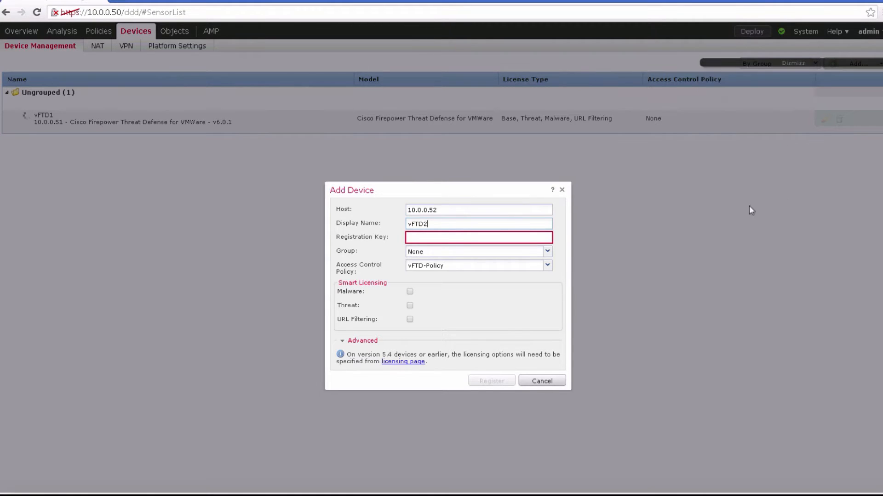
Step: Enable the Malware, Threat and URL Filtering licenses for vFTD2 and enter its registration key
{"action": "left_click", "coordinate": [410, 293]}
{"action": "left_click", "coordinate": [409, 320]}
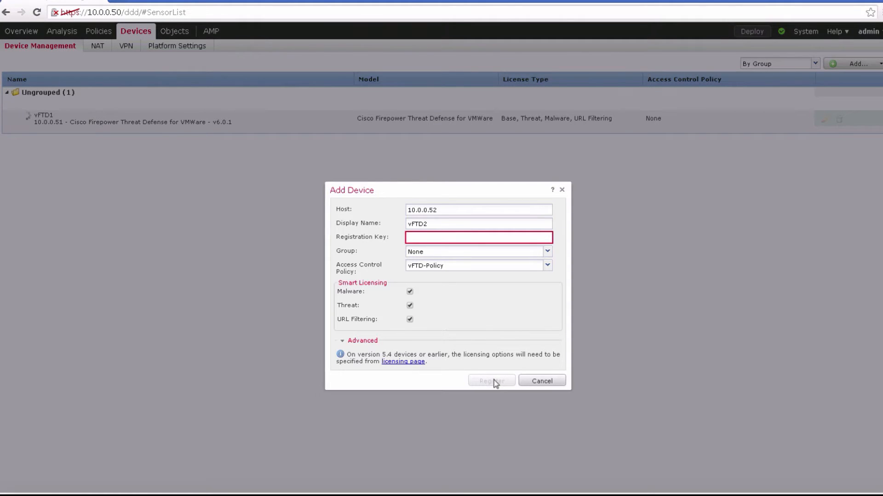
{"action": "left_click", "coordinate": [455, 238]}
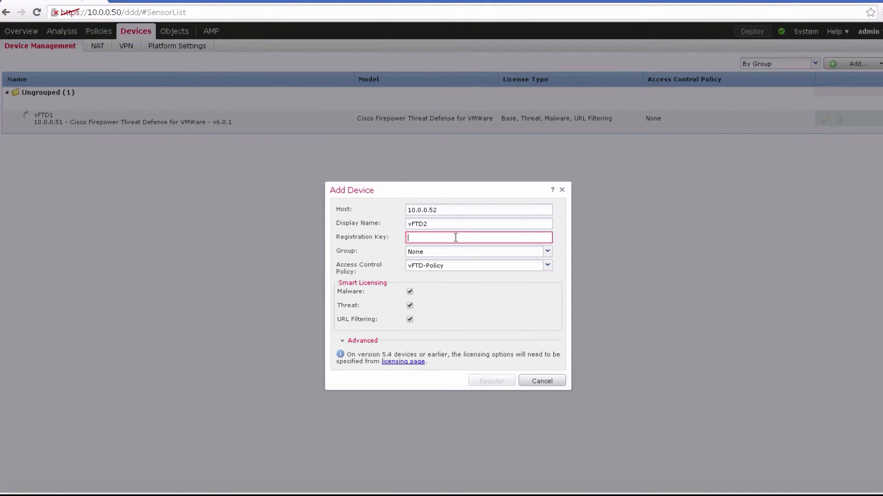
{"action": "type", "text": "cisco123"}
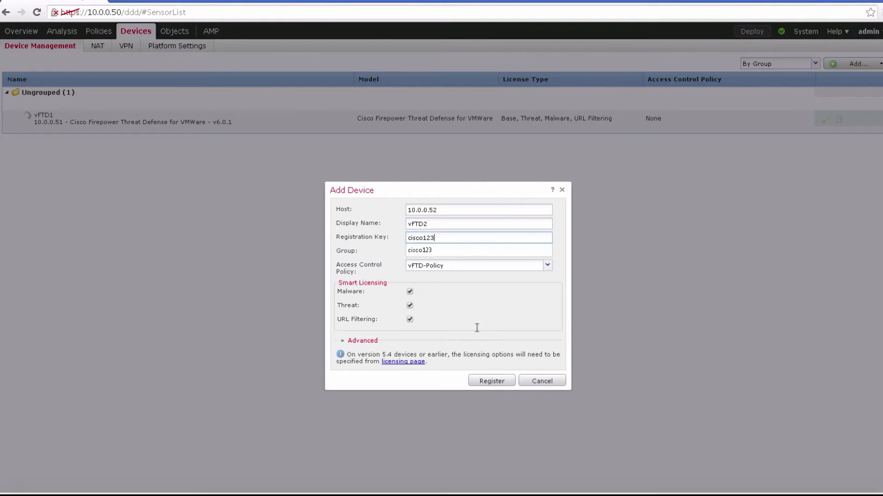
Step: Register vFTD2 with the management center using the vFTD-Policy access control policy
{"action": "left_click", "coordinate": [486, 384]}
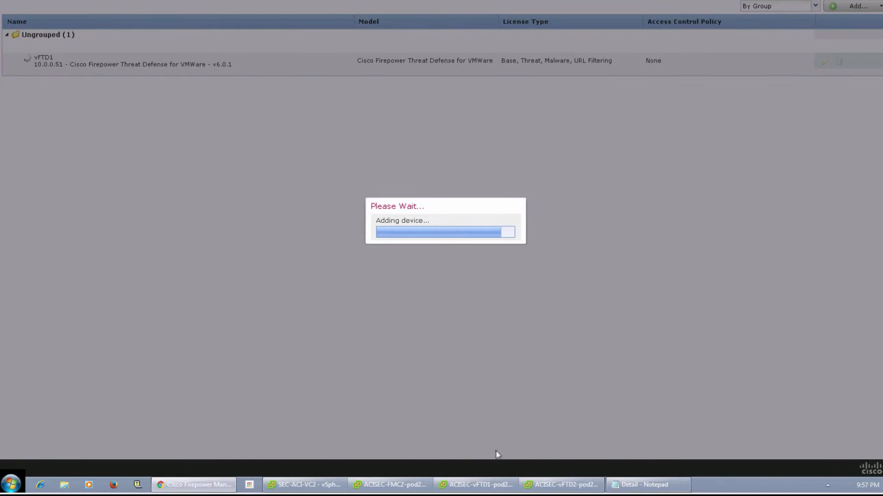
Step: Try to log in to the ACISEC-FMC2-pod21 console as admin with the account password
{"action": "left_click", "coordinate": [398, 487]}
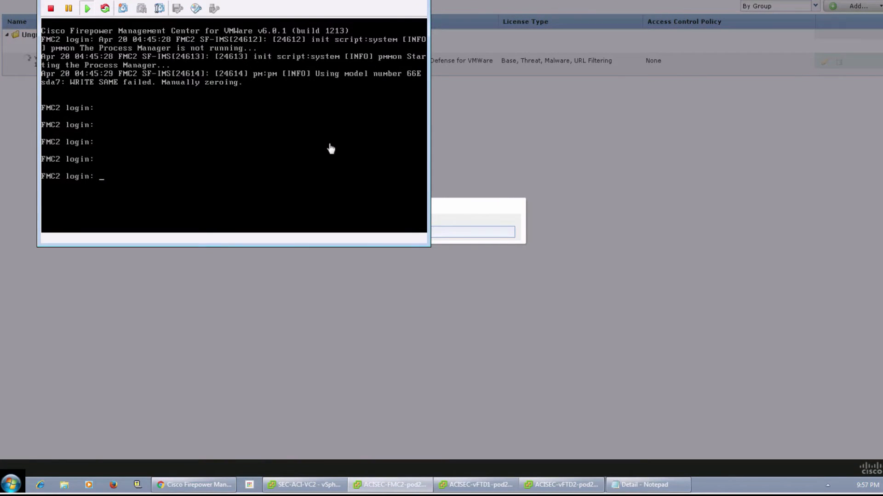
{"action": "left_click", "coordinate": [275, 173]}
{"action": "key", "text": "Pause"}
{"action": "type", "text": "admi"}
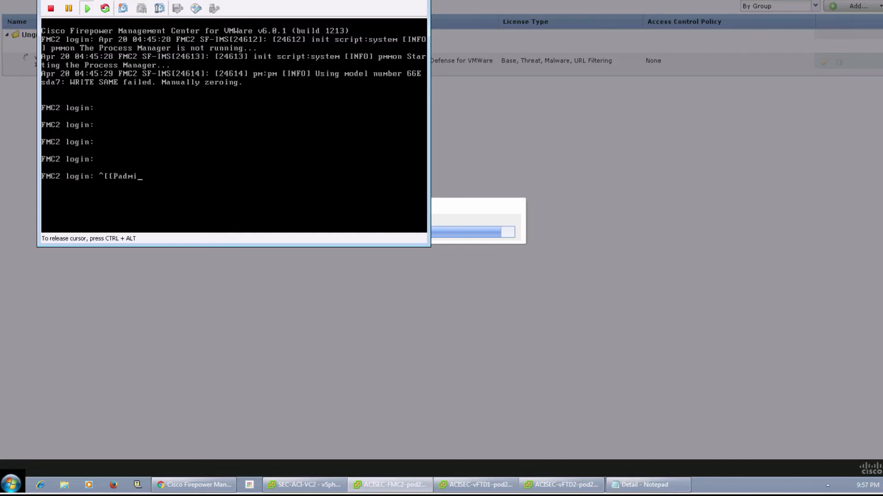
{"action": "type", "text": "n"}
{"action": "key", "text": "BackSpace"}
{"action": "key", "text": "BackSpace"}
{"action": "key", "text": "BackSpace"}
{"action": "key", "text": "BackSpace"}
{"action": "key", "text": "BackSpace"}
{"action": "key", "text": "BackSpace"}
{"action": "key", "text": "BackSpace"}
{"action": "type", "text": "admin"}
{"action": "key", "text": "Return"}
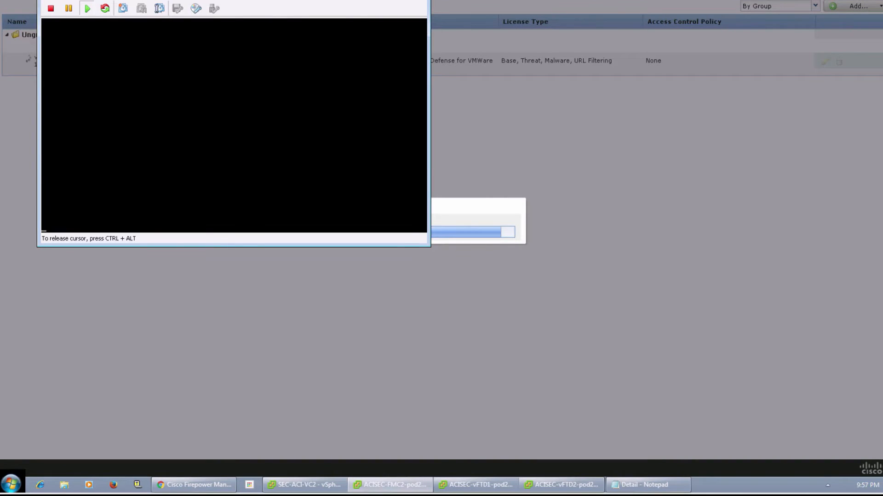
{"action": "key", "text": "Return"}
{"action": "key", "text": "Return"}
{"action": "key", "text": "Return"}
{"action": "key", "text": "Return"}
{"action": "key", "text": "Return"}
{"action": "key", "text": "Return"}
{"action": "key", "text": "Return"}
{"action": "key", "text": "Return"}
{"action": "key", "text": "Return"}
{"action": "key", "text": "Return"}
{"action": "key", "text": "Return"}
{"action": "key", "text": "Return"}
{"action": "key", "text": "Return"}
{"action": "key", "text": "Return"}
{"action": "key", "text": "Return"}
{"action": "key", "text": "Return"}
{"action": "key", "text": "Return"}
{"action": "key", "text": "Return"}
{"action": "key", "text": "Return"}
{"action": "key", "text": "Return"}
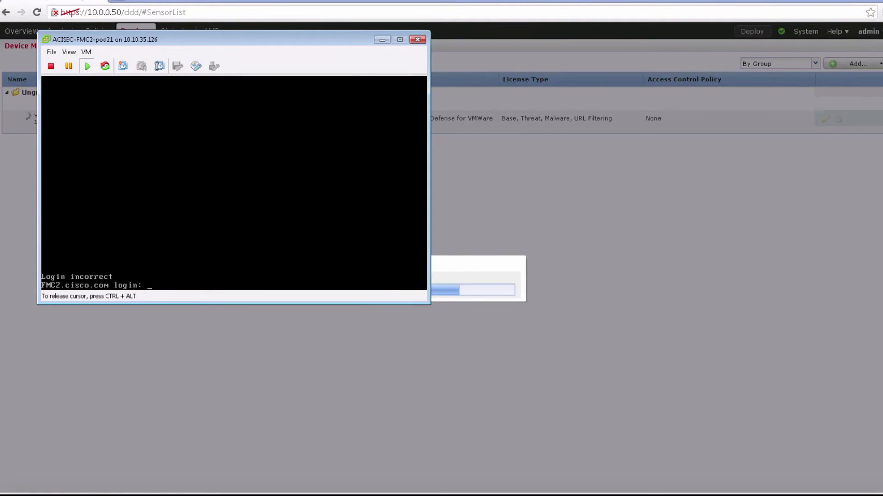
{"action": "type", "text": "admin"}
{"action": "key", "text": "Return"}
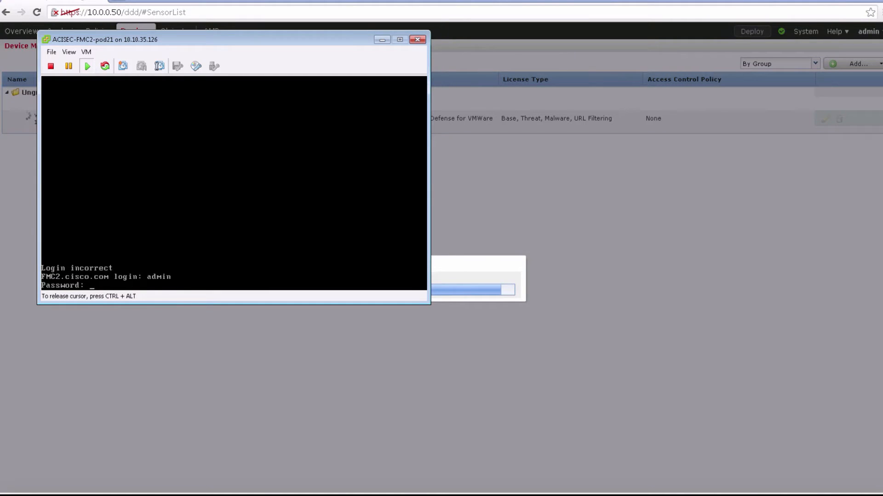
{"action": "key", "text": "Return"}
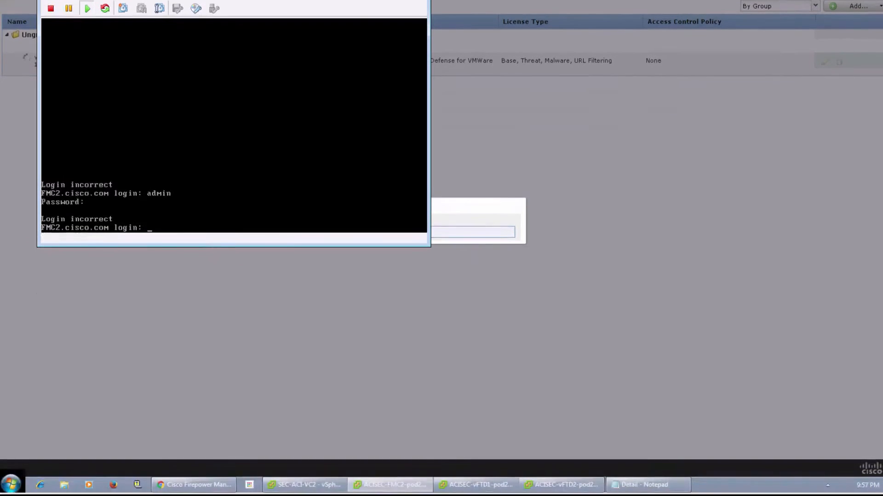
Step: Switch to the ACISEC-vFTD2-pod21 console and log in as admin with the account password
{"action": "left_click", "coordinate": [554, 487]}
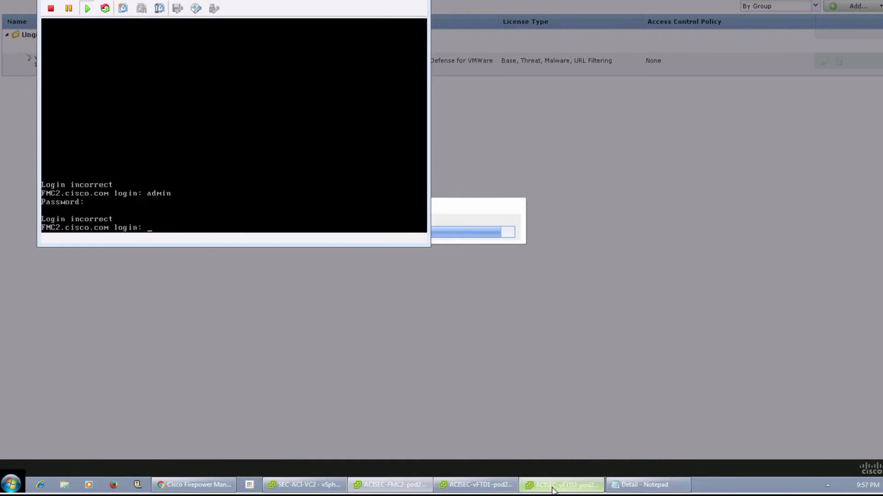
{"action": "left_click", "coordinate": [319, 185]}
{"action": "key", "text": "Pause"}
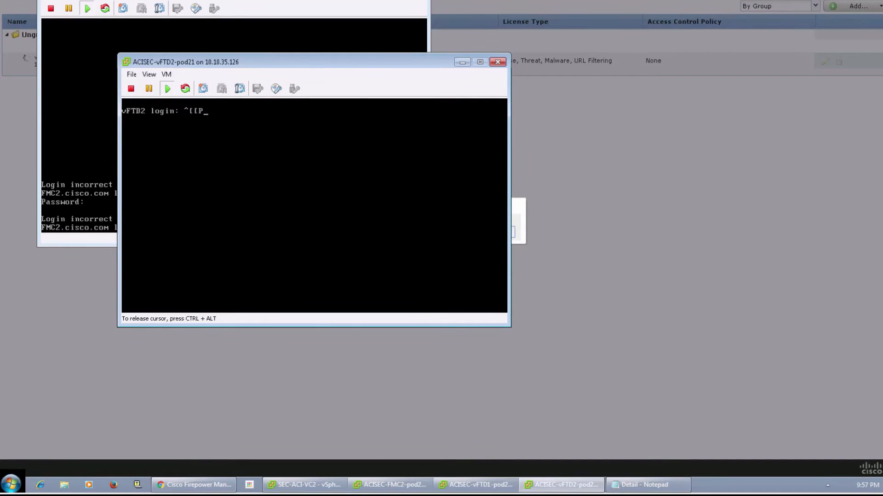
{"action": "key", "text": "BackSpace"}
{"action": "key", "text": "BackSpace"}
{"action": "type", "text": "ciscooooooooooooo"}
{"action": "key", "text": "BackSpace"}
{"action": "key", "text": "BackSpace"}
{"action": "key", "text": "BackSpace"}
{"action": "key", "text": "BackSpace"}
{"action": "key", "text": "BackSpace"}
{"action": "key", "text": "BackSpace"}
{"action": "key", "text": "BackSpace"}
{"action": "key", "text": "BackSpace"}
{"action": "key", "text": "BackSpace"}
{"action": "key", "text": "BackSpace"}
{"action": "key", "text": "BackSpace"}
{"action": "key", "text": "BackSpace"}
{"action": "key", "text": "BackSpace"}
{"action": "type", "text": "admin"}
{"action": "key", "text": "Return"}
{"action": "type", "text": "adm"}
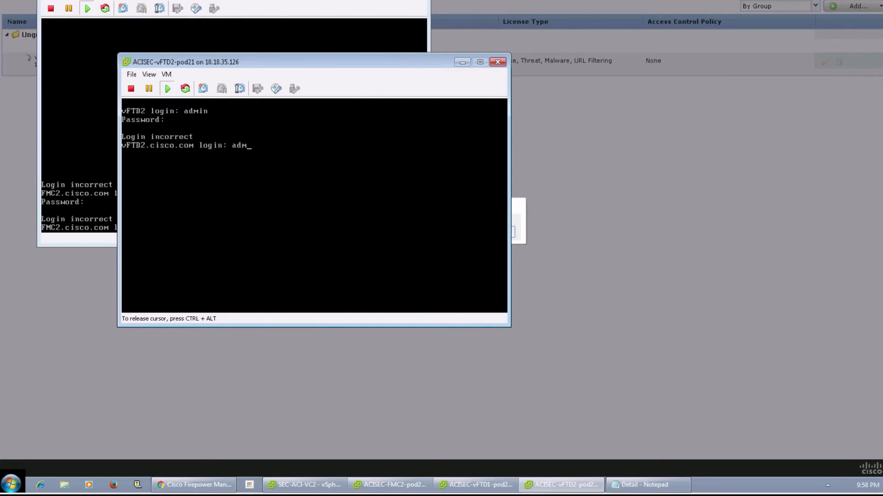
{"action": "type", "text": "in"}
{"action": "key", "text": "Return"}
Step: Run show managers to check vFTD2's manager registration, and minimize the FMC2 and vFTD2 console windows
{"action": "type", "text": "ow managers"}
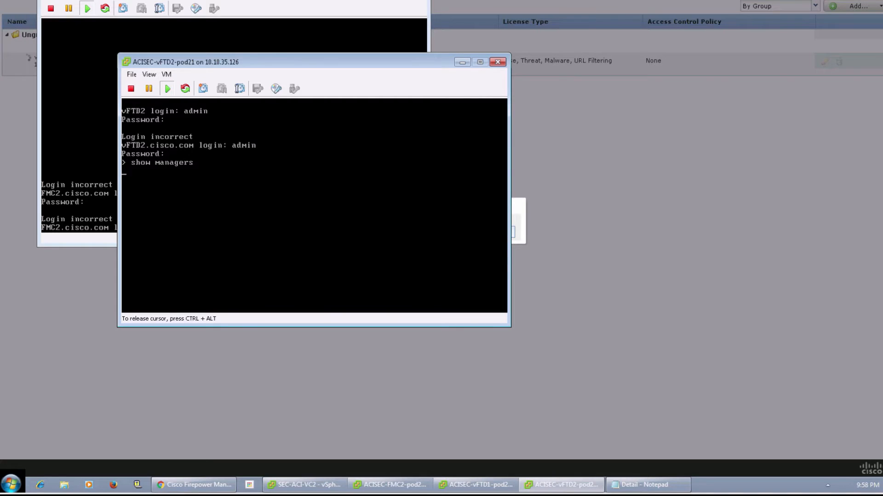
{"action": "key", "text": "ctrl+alt"}
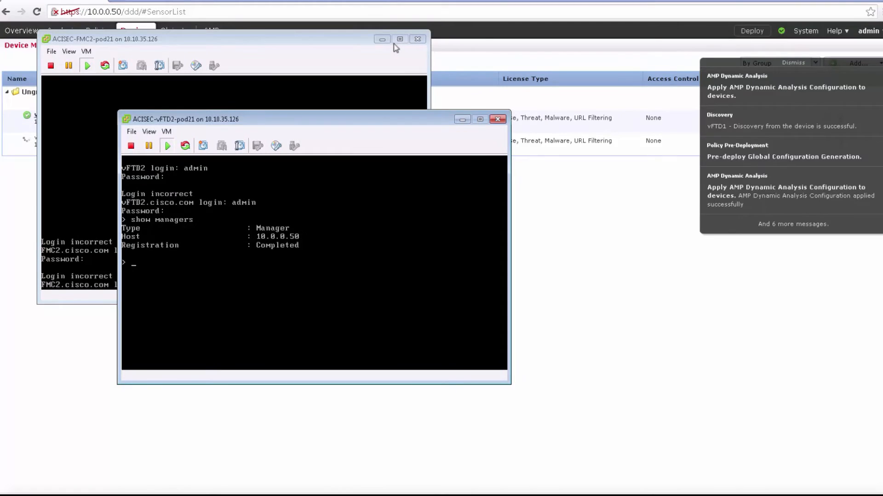
{"action": "left_click", "coordinate": [382, 40]}
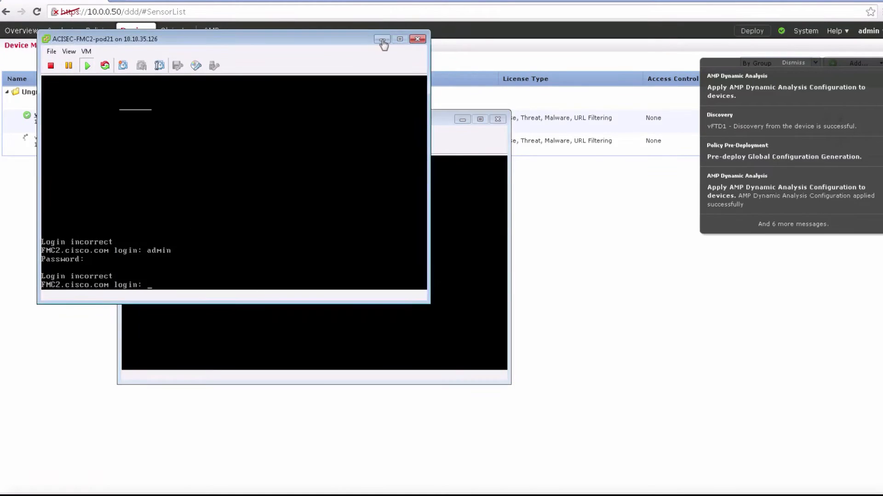
{"action": "left_click", "coordinate": [461, 119]}
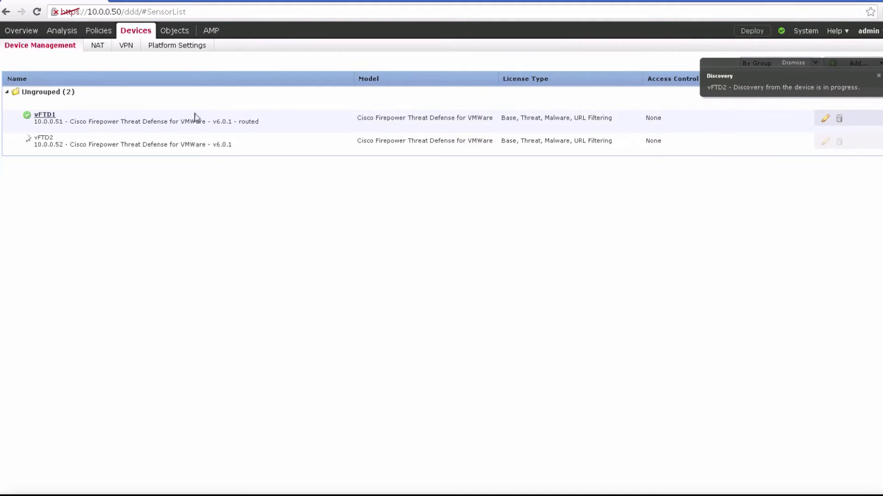
Step: Open vFTD1's GigabitEthernet0/0 interface for editing, name it APP and enable it
{"action": "left_click", "coordinate": [48, 118]}
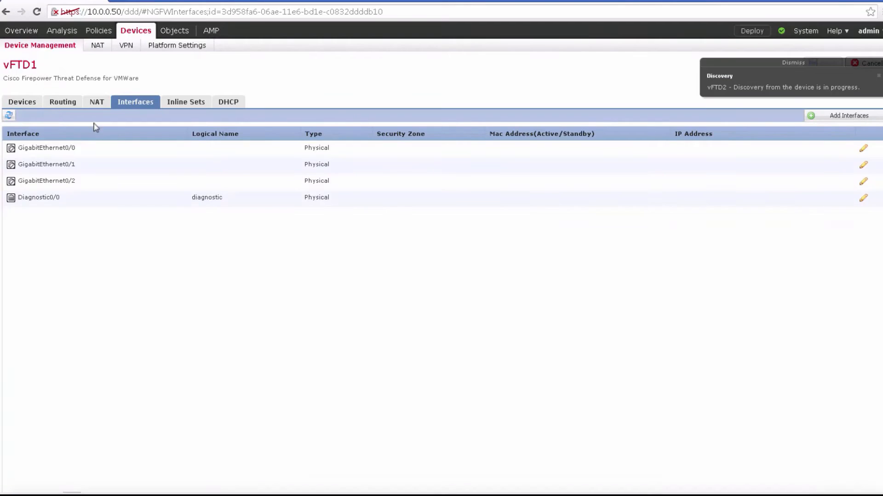
{"action": "left_click", "coordinate": [863, 149]}
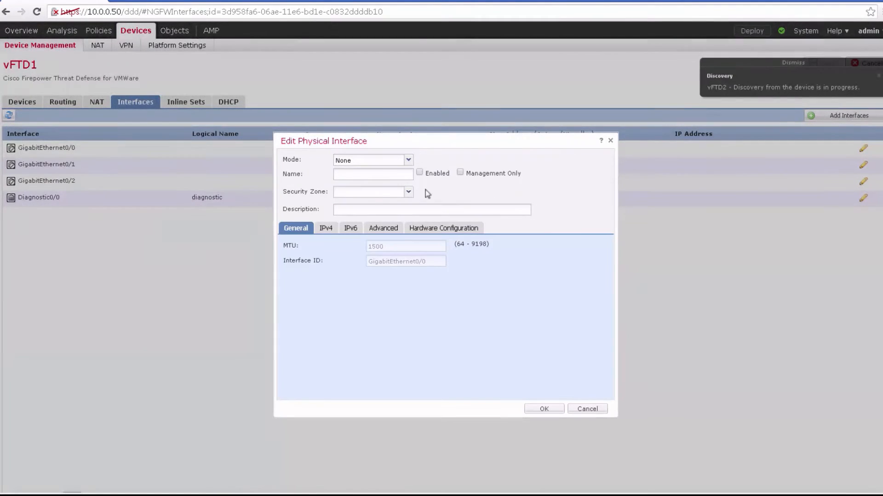
{"action": "left_click", "coordinate": [401, 163]}
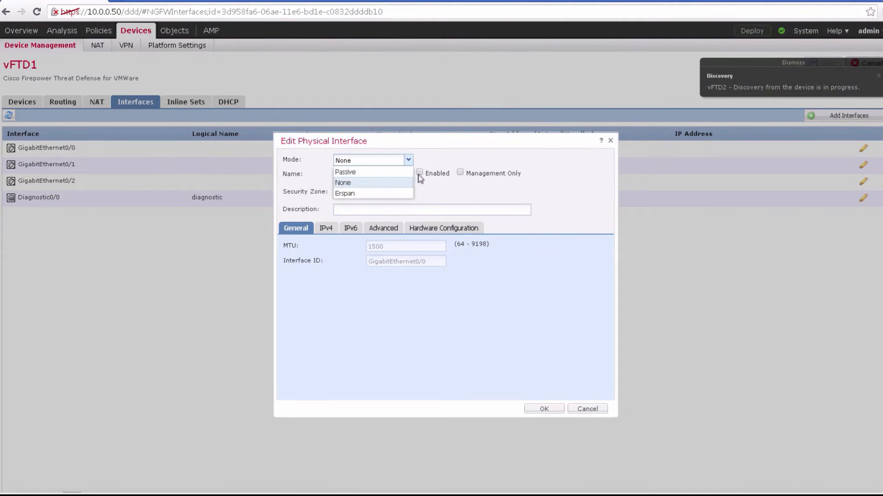
{"action": "left_click", "coordinate": [431, 166]}
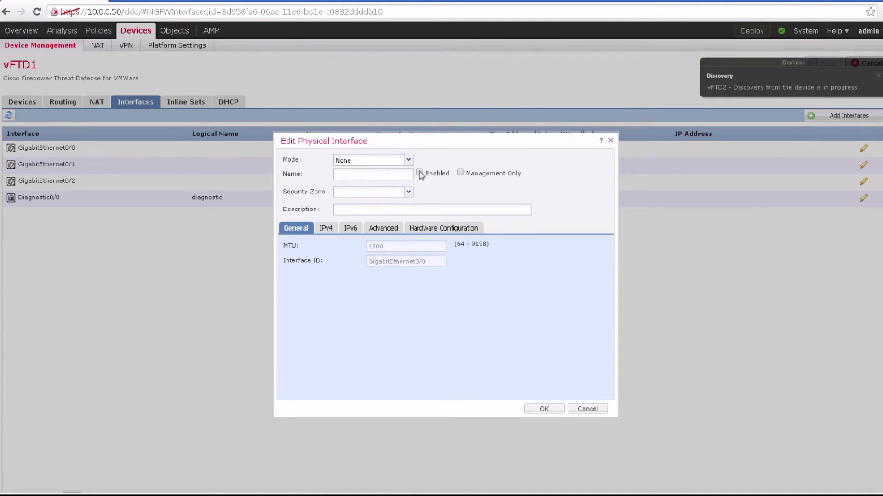
{"action": "left_click", "coordinate": [419, 173]}
Step: Assign a new security zone named APP to GigabitEthernet0/0 and set its static IPv4 address to 10.1.0.1/24
{"action": "left_click", "coordinate": [389, 192]}
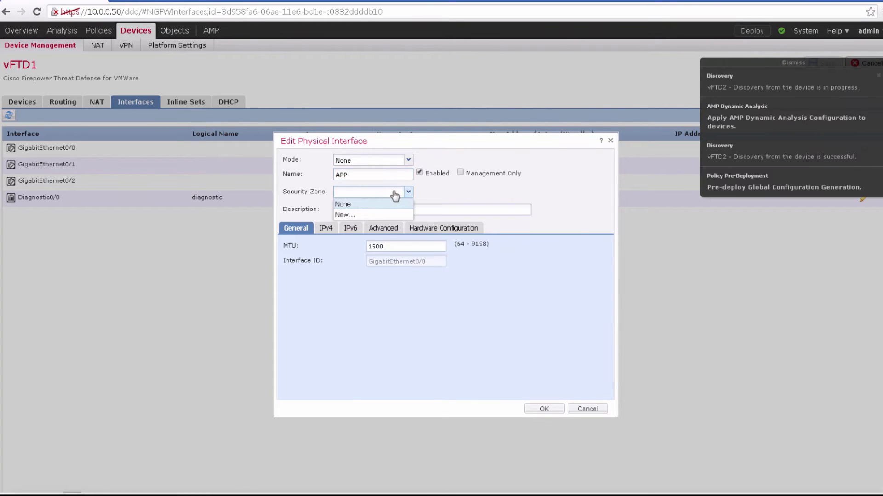
{"action": "left_click", "coordinate": [383, 215]}
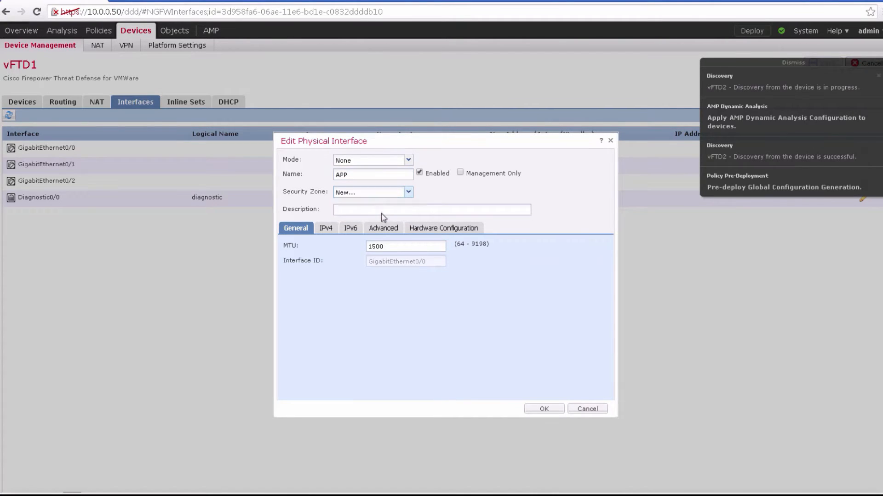
{"action": "type", "text": "APP"}
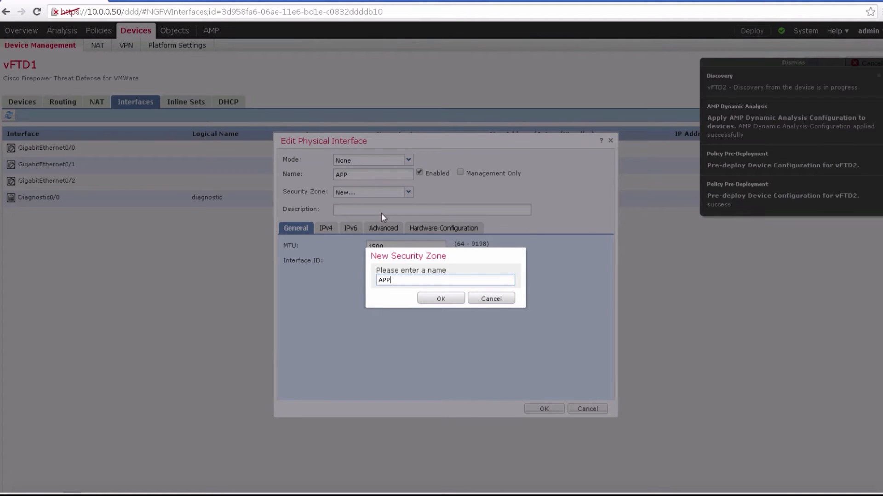
{"action": "left_click", "coordinate": [435, 299]}
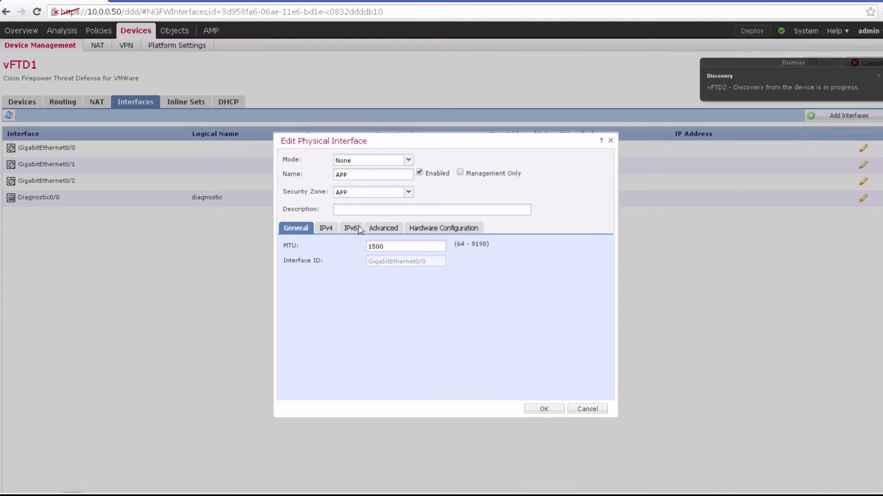
{"action": "left_click", "coordinate": [327, 228]}
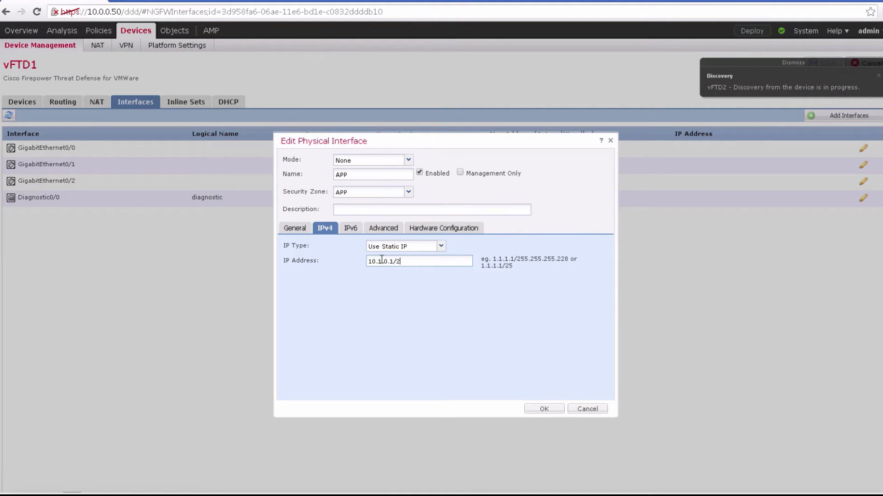
{"action": "left_click", "coordinate": [545, 409]}
Step: Enable GigabitEthernet0/1 with the name DB and assign it a new security zone named DB
{"action": "left_click", "coordinate": [862, 166]}
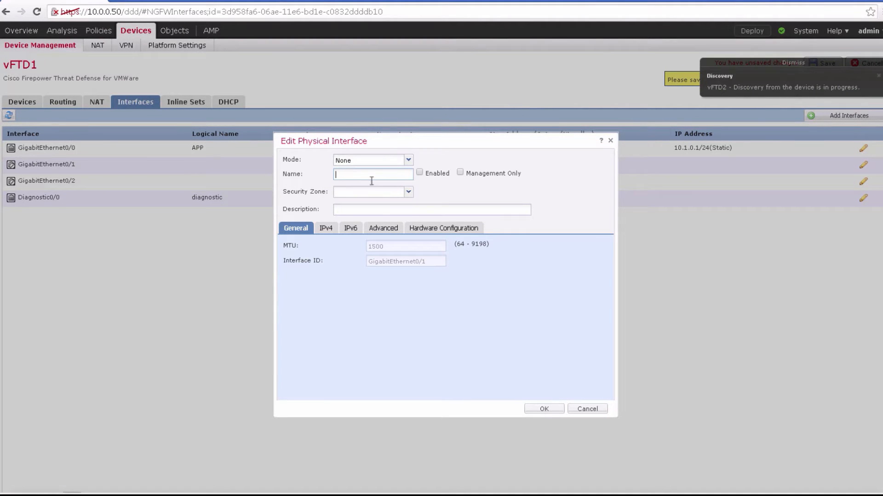
{"action": "left_click", "coordinate": [419, 172]}
{"action": "left_click", "coordinate": [408, 192]}
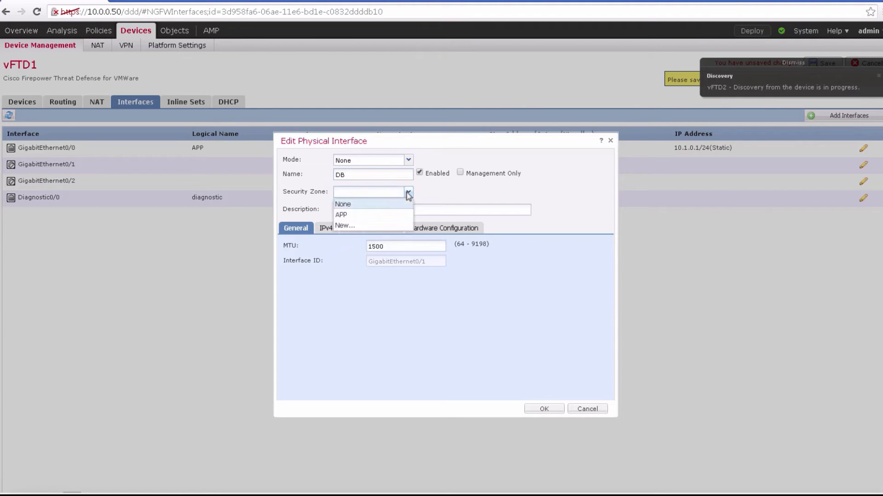
{"action": "left_click", "coordinate": [345, 226]}
{"action": "type", "text": "DB"}
{"action": "left_click", "coordinate": [451, 298]}
Step: Set the static IPv4 address of GigabitEthernet0/1 to 10.2.0.1/24 and apply the interface settings
{"action": "left_click", "coordinate": [327, 229]}
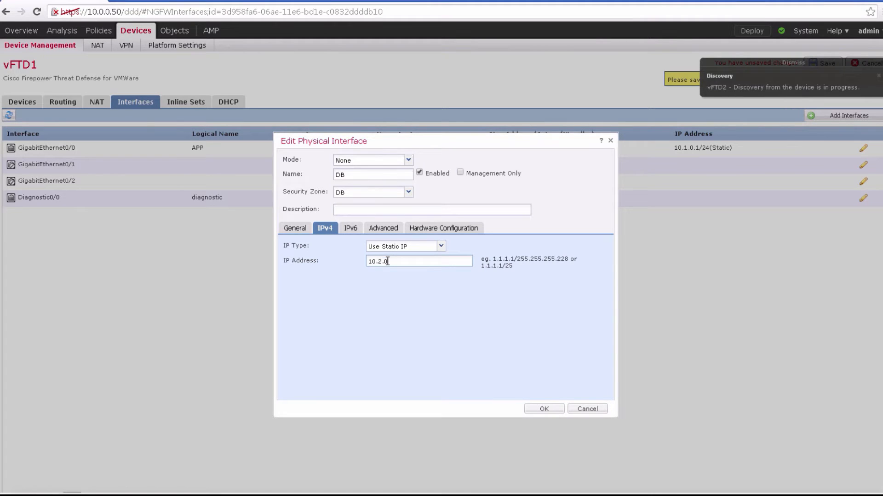
{"action": "left_click", "coordinate": [555, 411]}
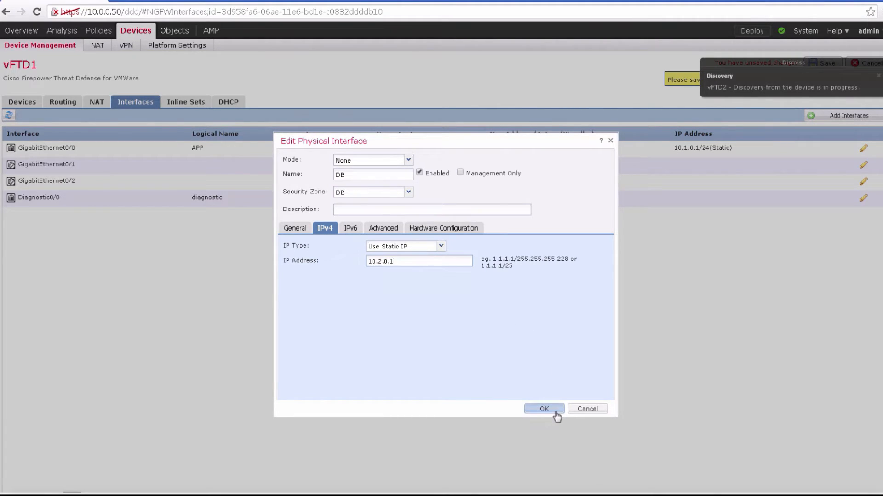
{"action": "left_click", "coordinate": [598, 298]}
{"action": "left_click", "coordinate": [419, 261]}
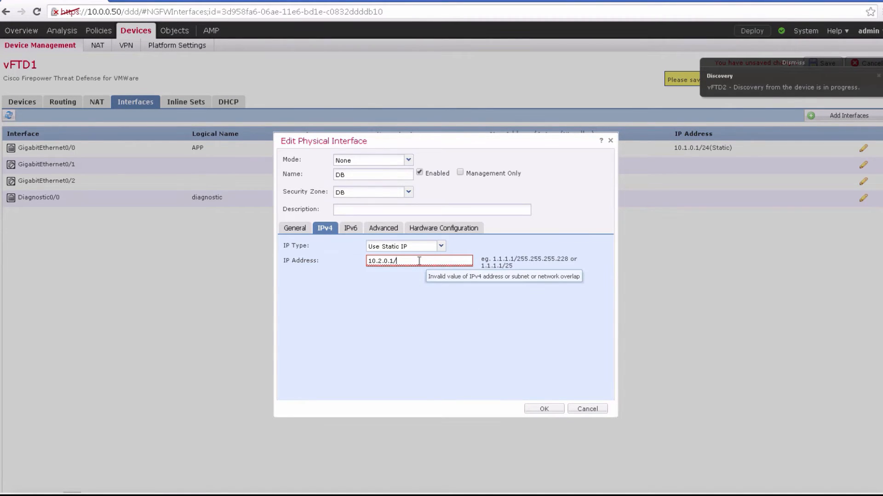
{"action": "left_click", "coordinate": [544, 409]}
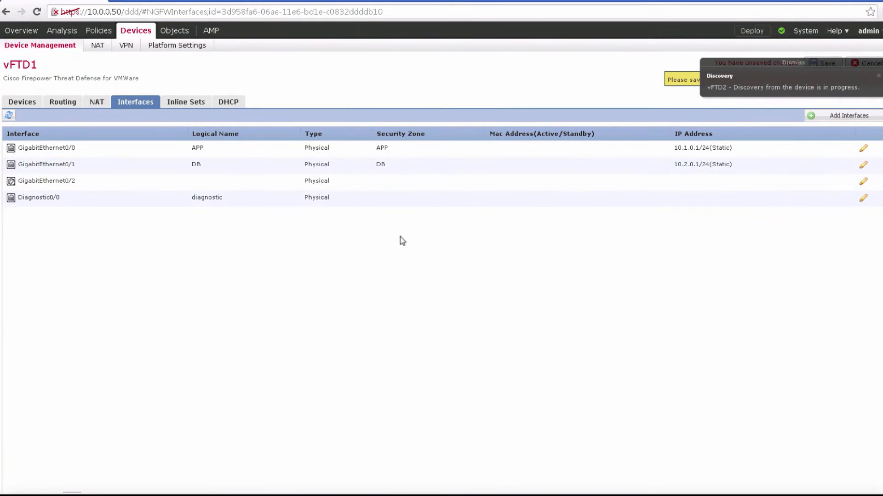
Step: Save vFTD1's interface configuration and deploy the policies to vFTD1
{"action": "left_click", "coordinate": [878, 77]}
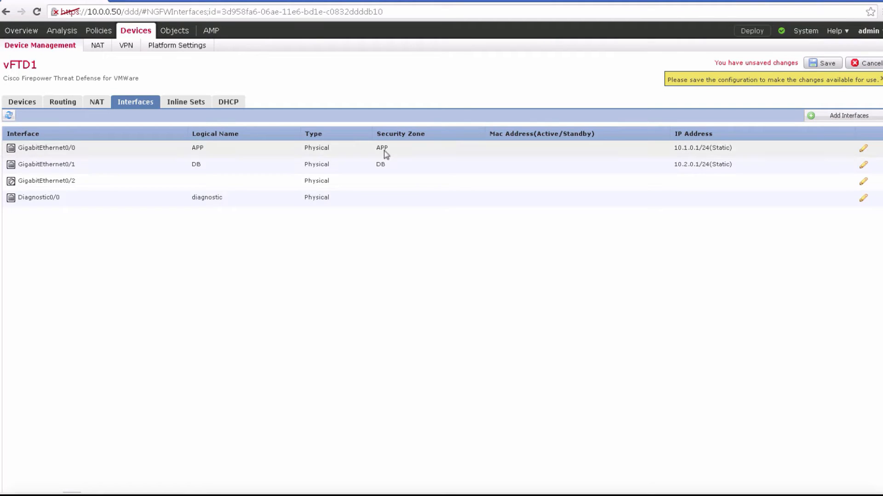
{"action": "left_click", "coordinate": [825, 65]}
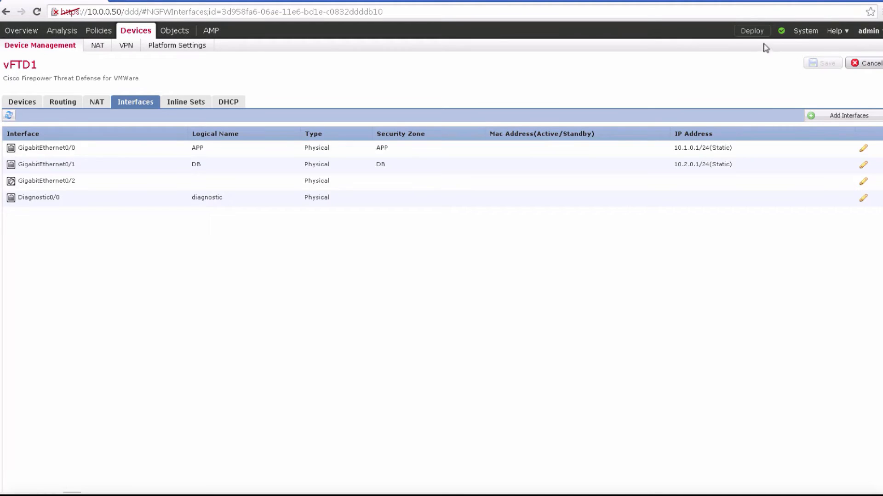
{"action": "left_click", "coordinate": [762, 36]}
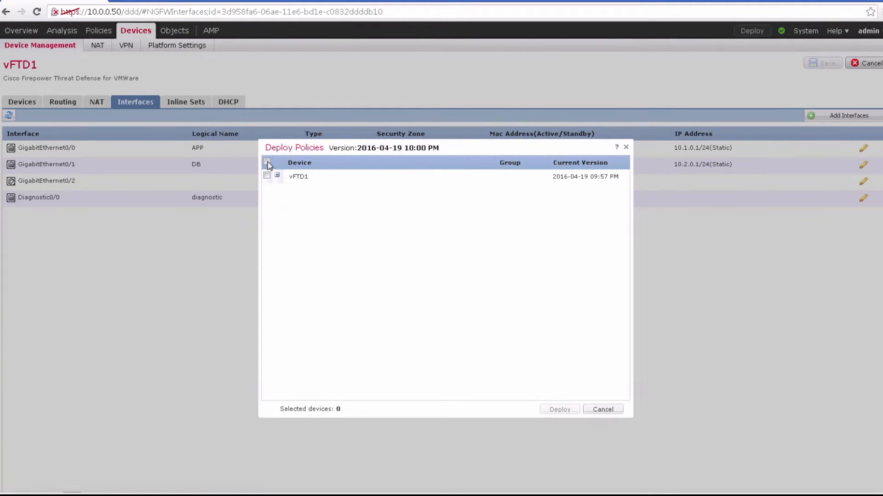
{"action": "left_click", "coordinate": [267, 163]}
{"action": "left_click", "coordinate": [560, 410]}
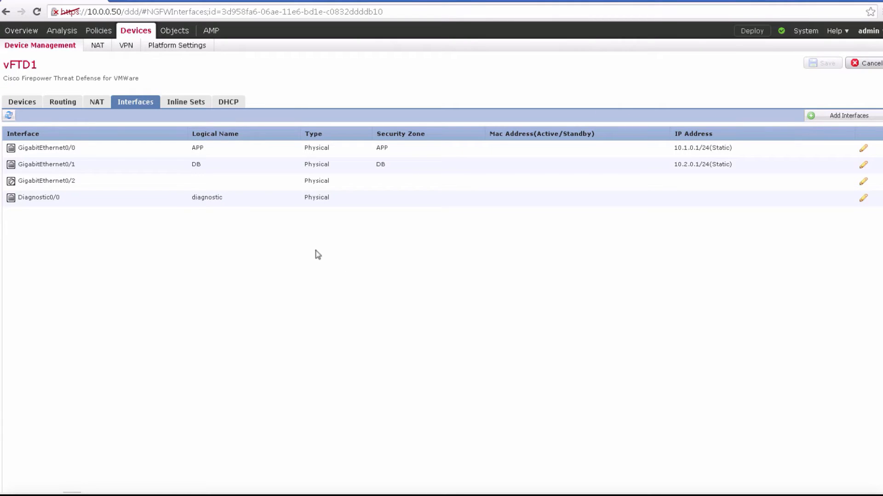
Step: Check vFTD1's policy deployment status and return to the list of managed devices
{"action": "left_click", "coordinate": [757, 38]}
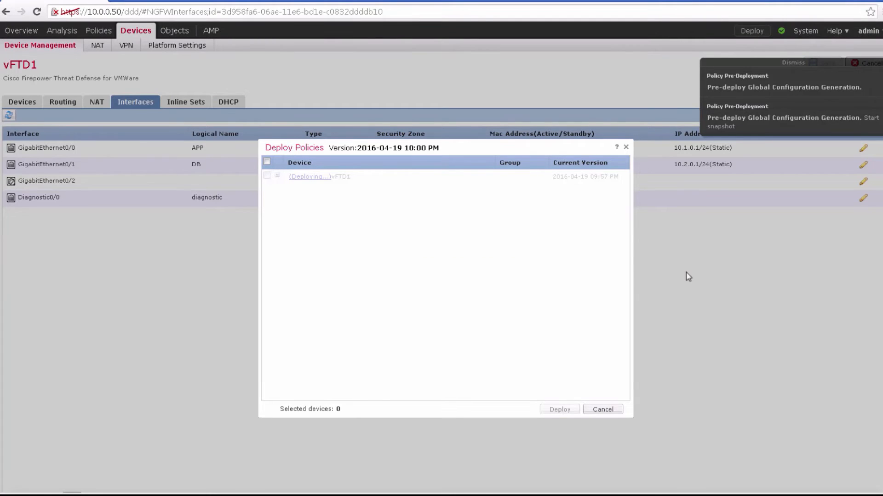
{"action": "left_click", "coordinate": [625, 148]}
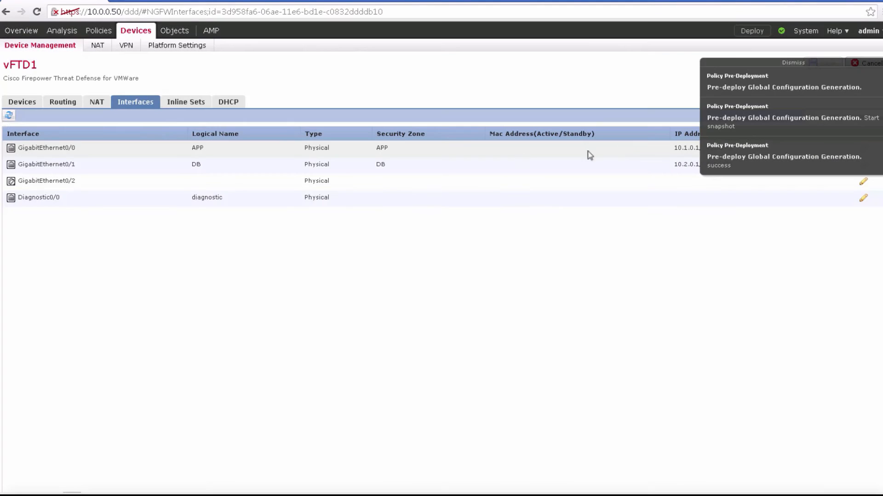
{"action": "left_click", "coordinate": [22, 103]}
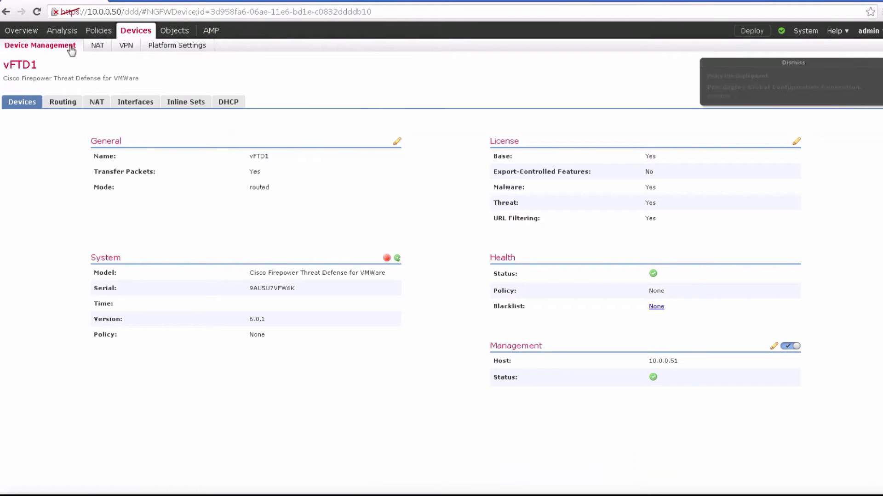
{"action": "left_click", "coordinate": [71, 46]}
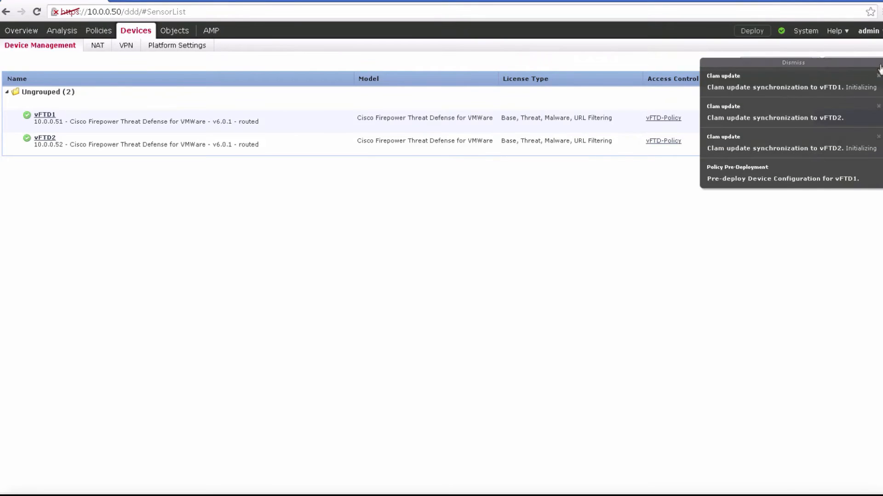
Step: Dismiss the Clam update and policy pre-deployment notifications covering the device list
{"action": "left_click", "coordinate": [878, 78]}
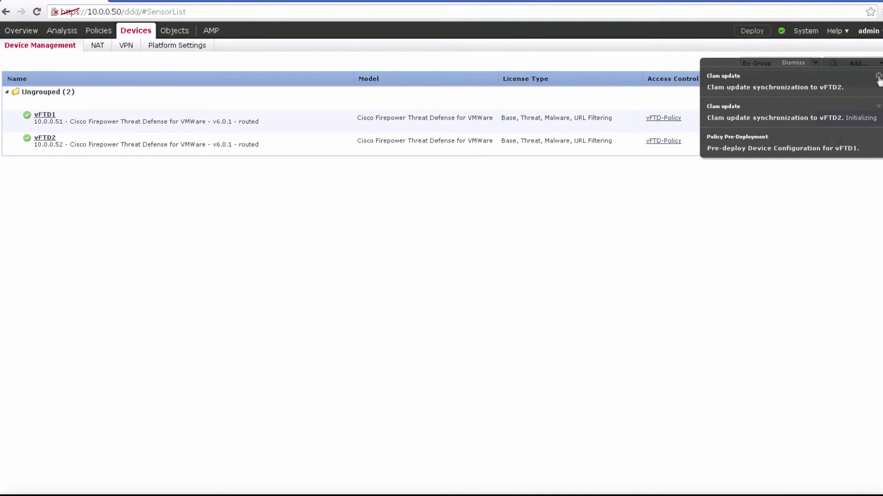
{"action": "left_click", "coordinate": [878, 77]}
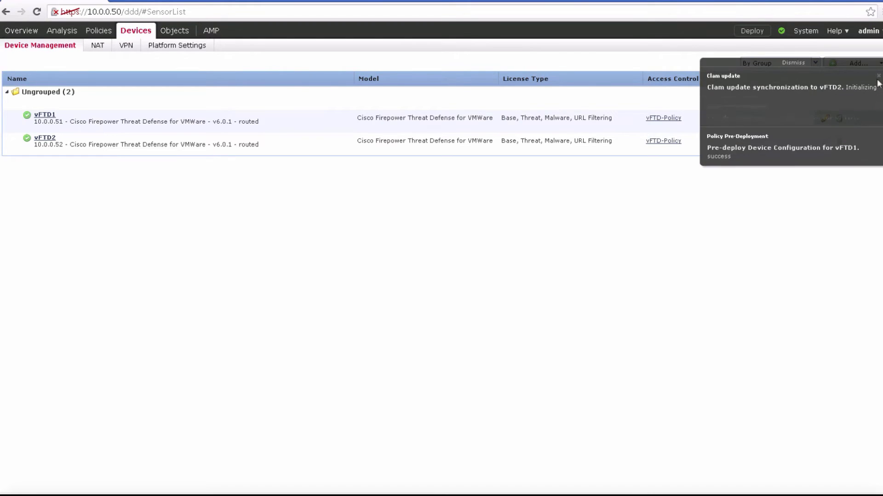
{"action": "left_click", "coordinate": [879, 77]}
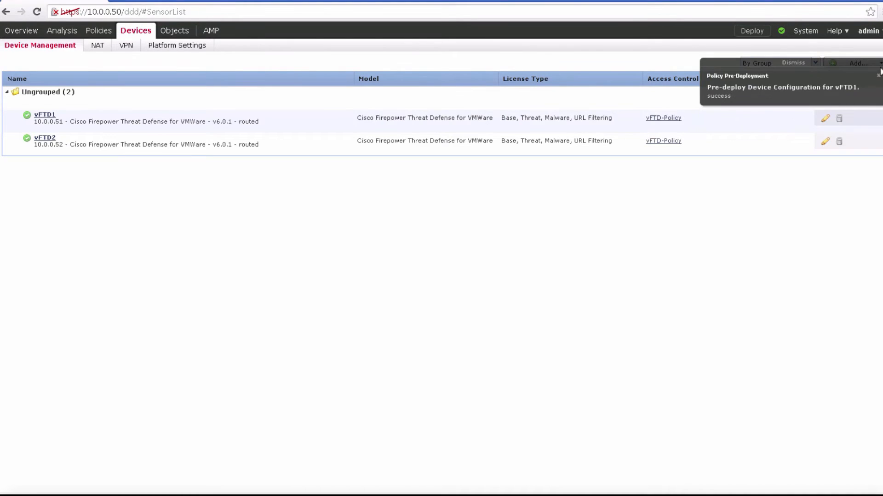
{"action": "left_click", "coordinate": [878, 76]}
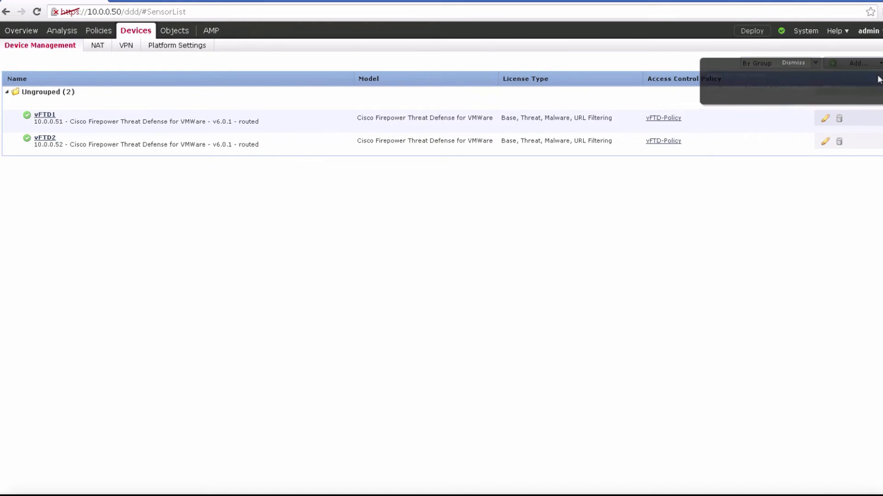
Step: Try to add a Firepower Threat Defense high availability pair named vFTD-HA with vFTD1 as primary peer and vFTD2 as secondary peer
{"action": "left_click", "coordinate": [877, 70]}
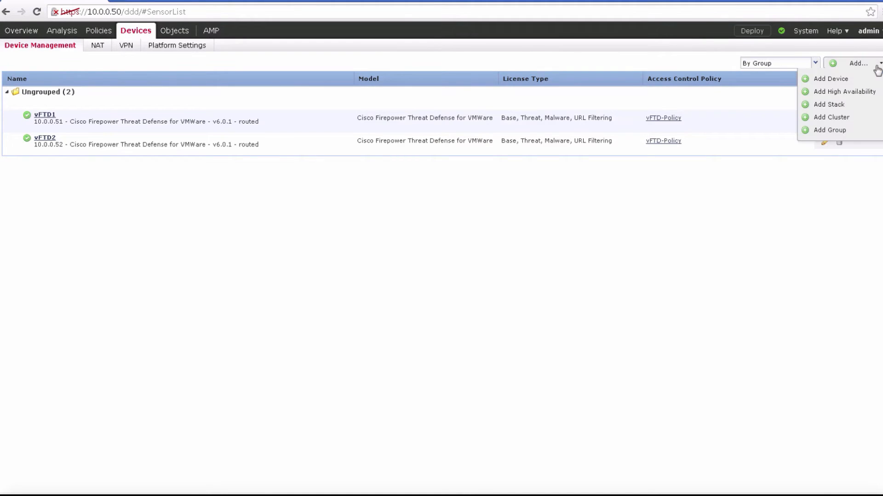
{"action": "left_click", "coordinate": [859, 93]}
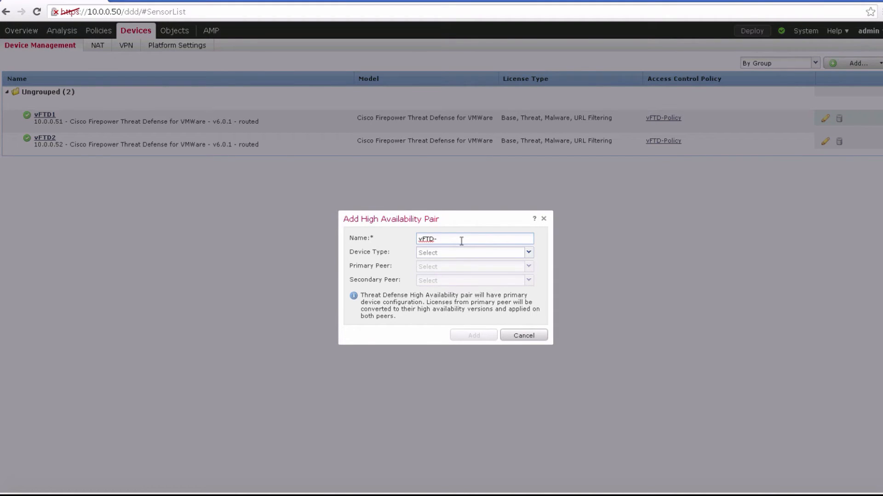
{"action": "left_click", "coordinate": [462, 254]}
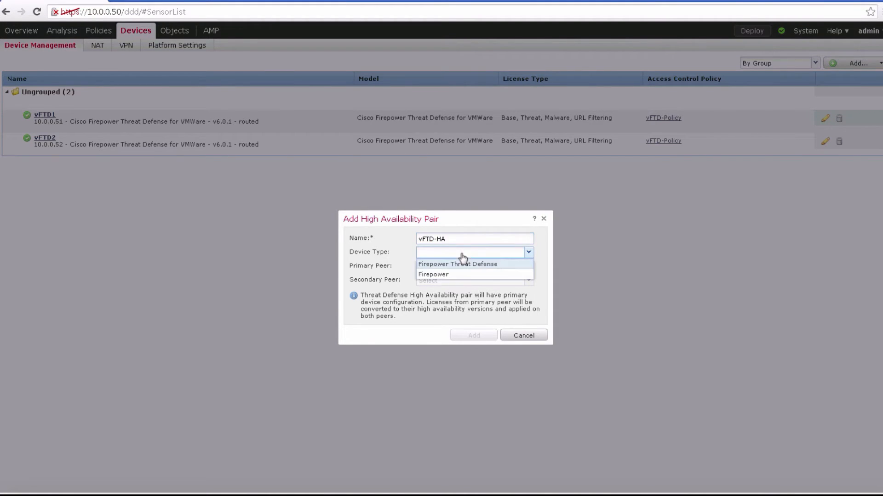
{"action": "left_click", "coordinate": [461, 268]}
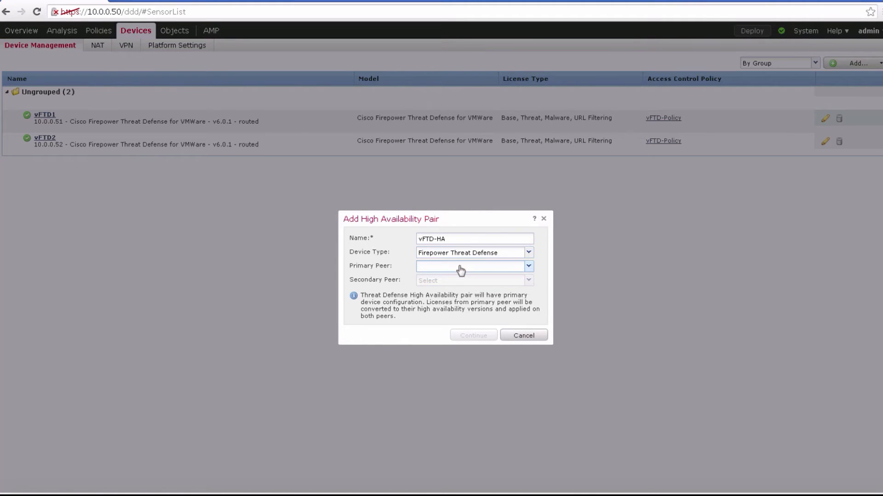
{"action": "left_click", "coordinate": [461, 268]}
{"action": "left_click", "coordinate": [452, 278]}
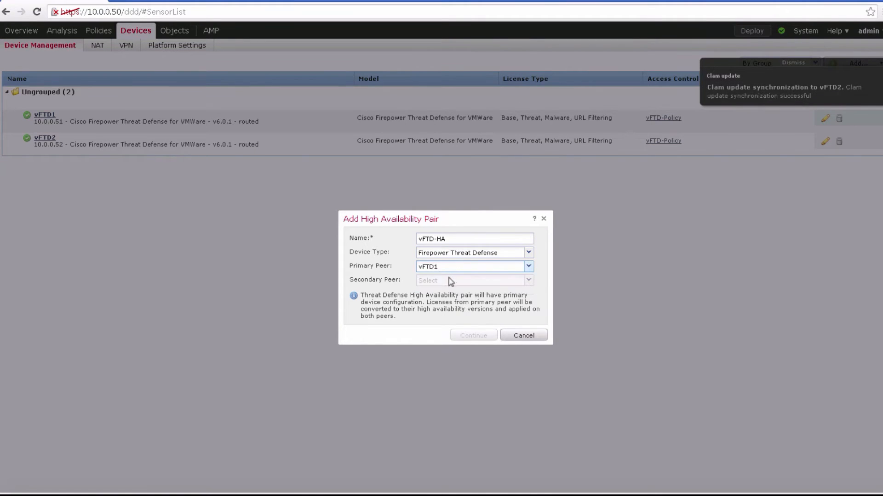
{"action": "left_click", "coordinate": [450, 281]}
{"action": "left_click", "coordinate": [446, 293]}
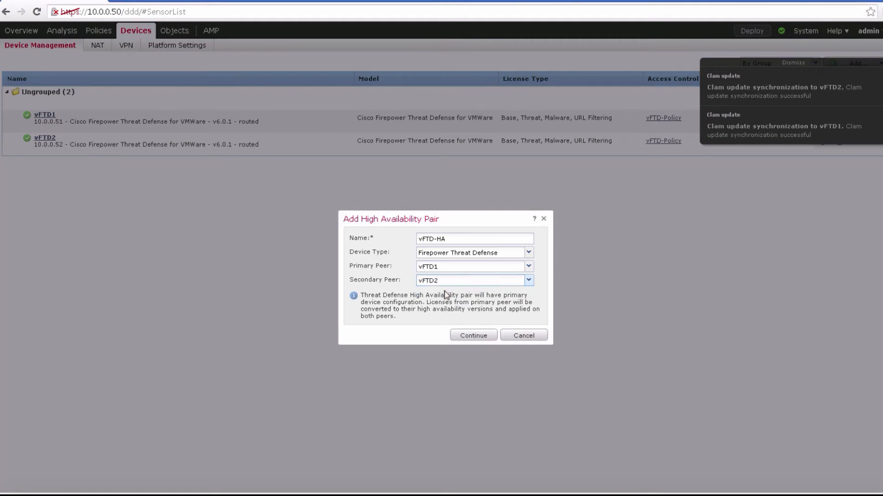
{"action": "left_click", "coordinate": [469, 337]}
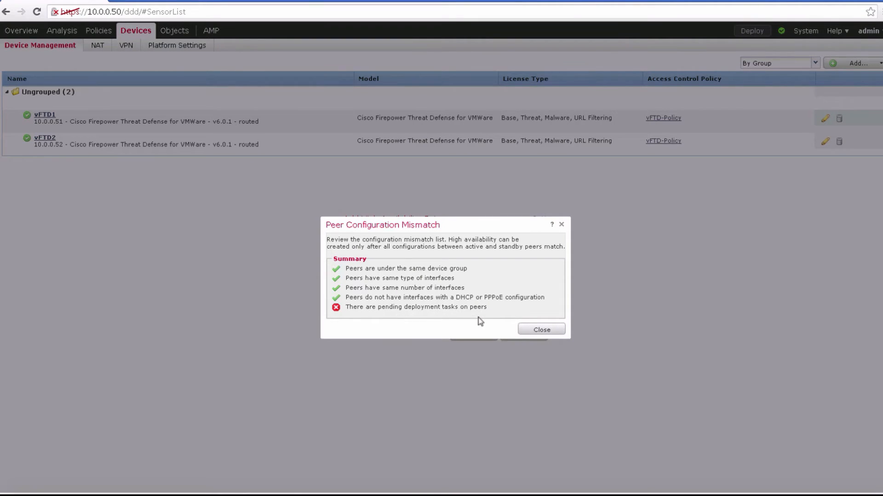
{"action": "left_click", "coordinate": [538, 331]}
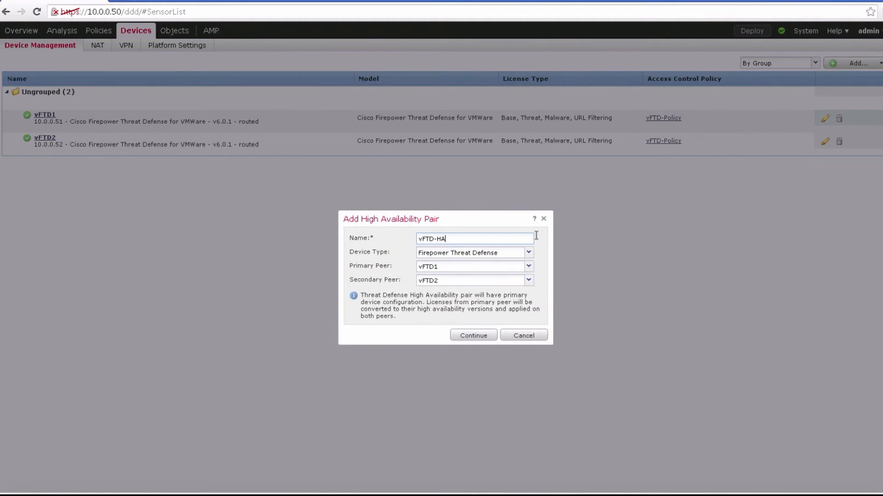
{"action": "left_click", "coordinate": [544, 218]}
Step: Check whether any devices still have policies pending deployment
{"action": "left_click", "coordinate": [753, 31]}
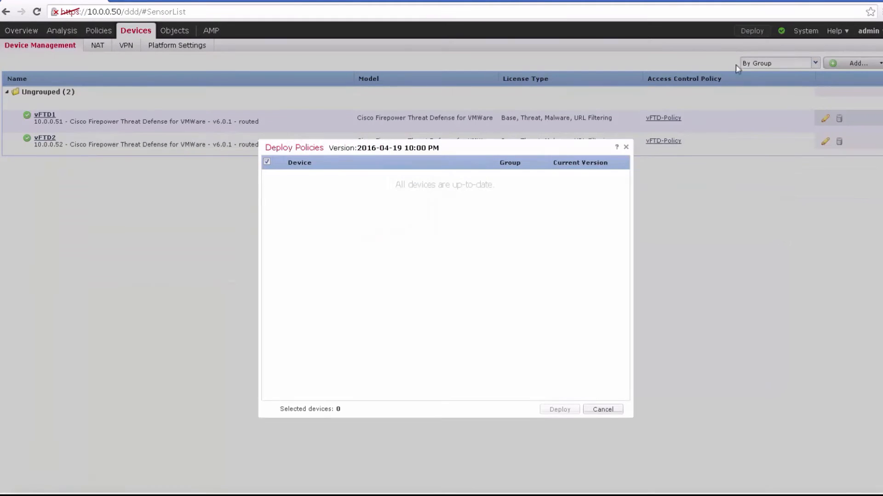
{"action": "left_click", "coordinate": [625, 147]}
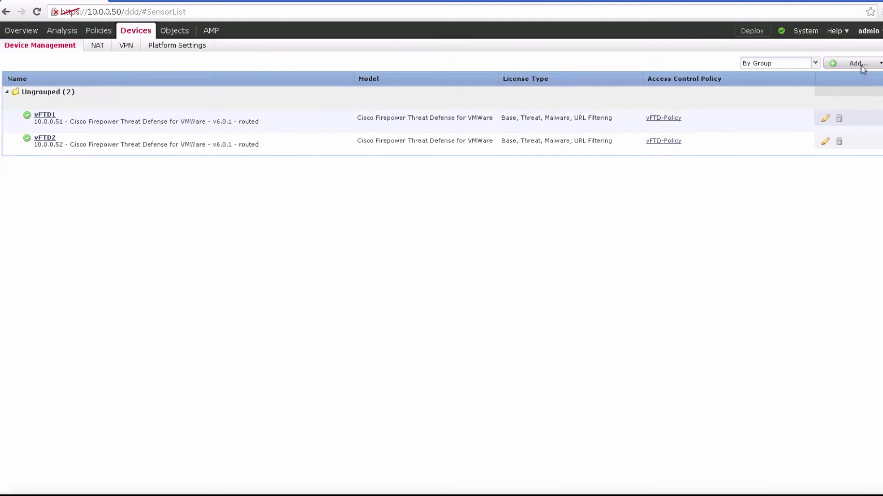
Step: Start a new high availability pair named vFTD-HA with Firepower Threat Defense as the device type
{"action": "left_click", "coordinate": [859, 64]}
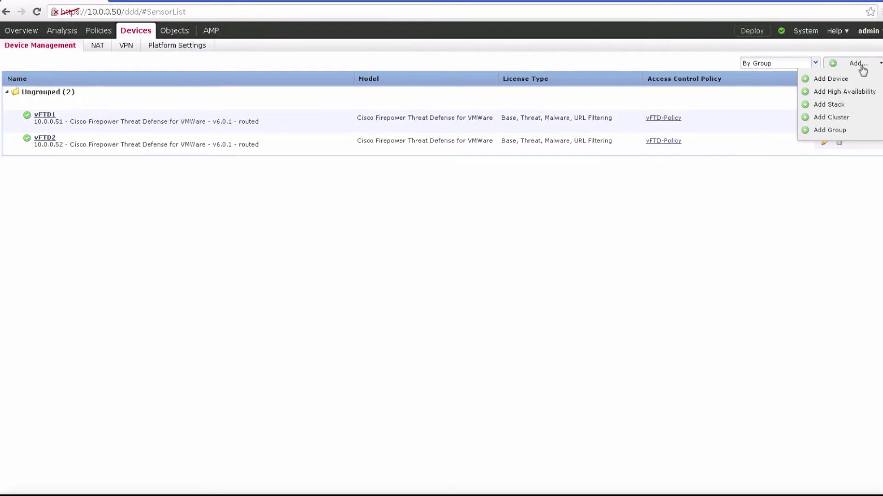
{"action": "left_click", "coordinate": [846, 91]}
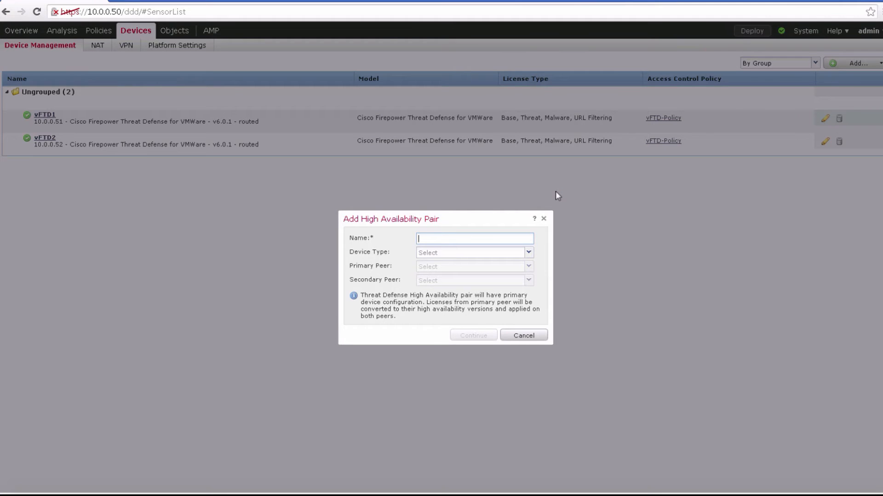
{"action": "type", "text": "vFTD-HA"}
{"action": "left_click", "coordinate": [528, 253]}
{"action": "left_click", "coordinate": [516, 265]}
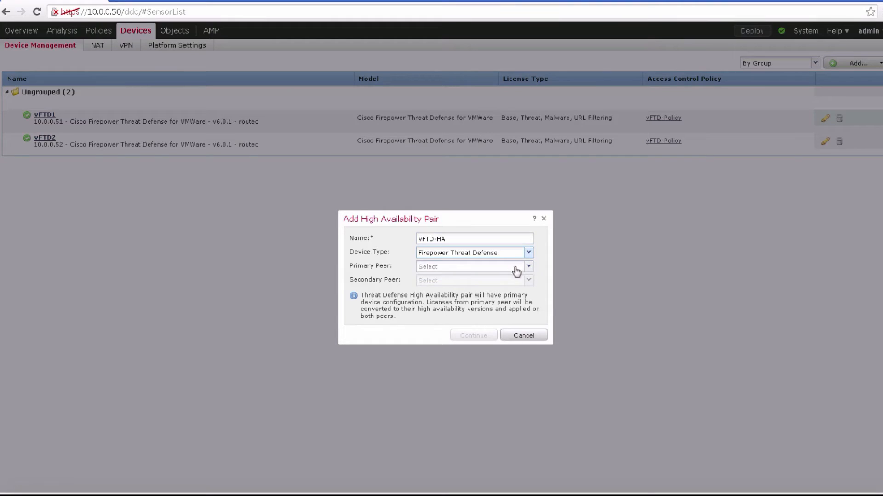
Step: Set vFTD1 as the primary peer and vFTD2 as the secondary peer, and continue to the link settings
{"action": "left_click", "coordinate": [516, 270]}
{"action": "left_click", "coordinate": [508, 279]}
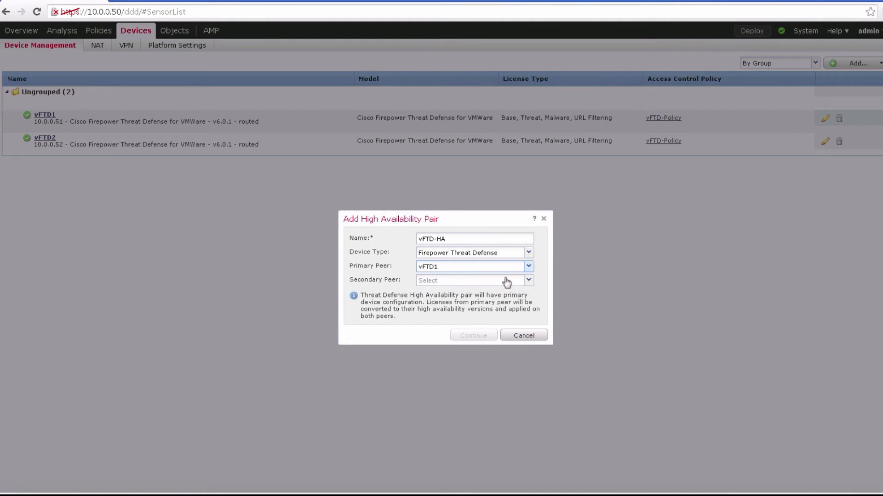
{"action": "left_click", "coordinate": [506, 281]}
{"action": "left_click", "coordinate": [500, 292]}
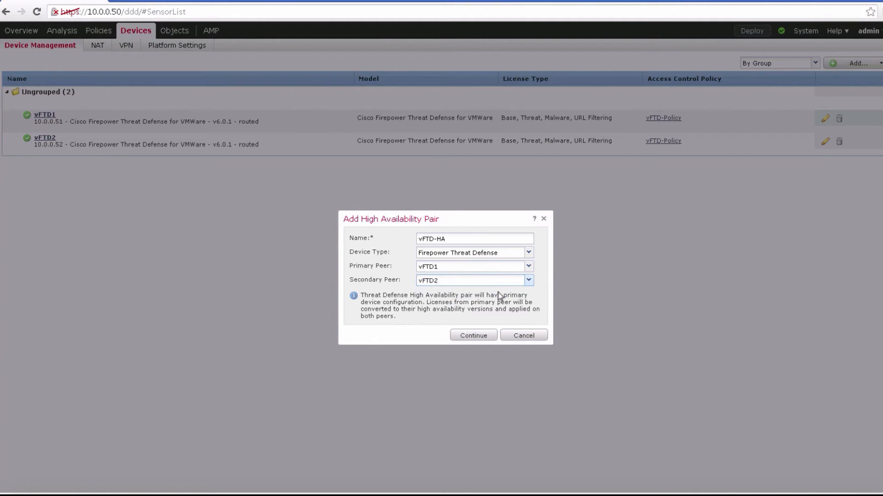
{"action": "left_click", "coordinate": [478, 336]}
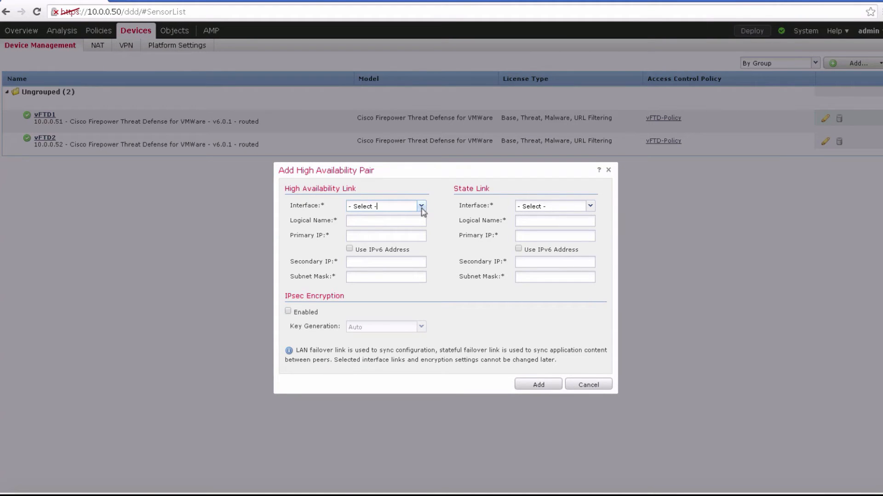
Step: Use GigabitEthernet0/2 as the high availability link and set the state link to Same as LAN Failover Link
{"action": "left_click", "coordinate": [421, 206]}
{"action": "left_click", "coordinate": [408, 229]}
{"action": "left_click", "coordinate": [593, 208]}
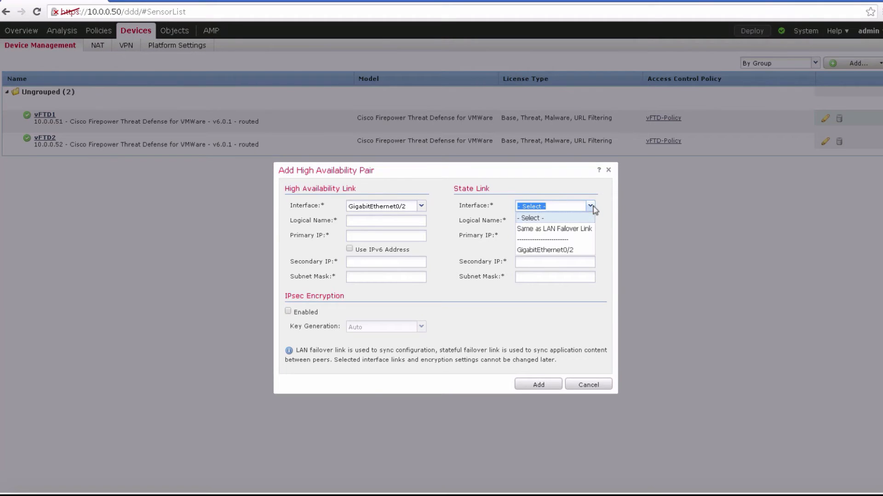
{"action": "left_click", "coordinate": [574, 229]}
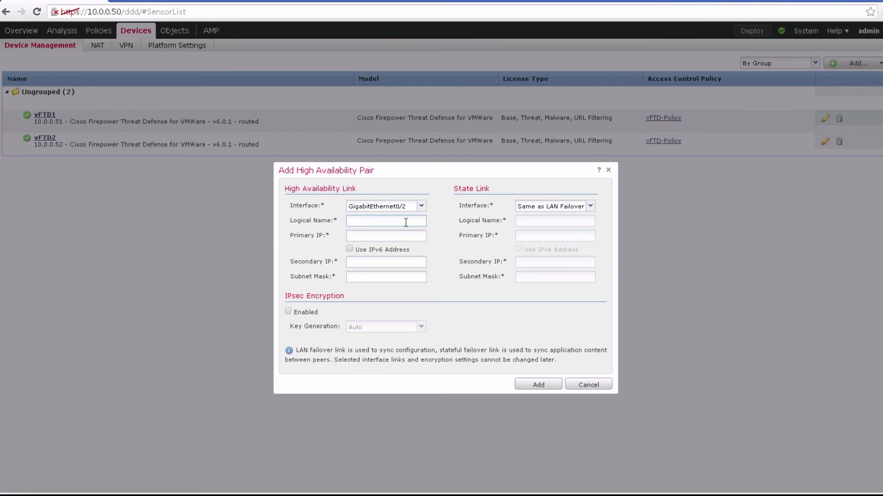
Step: Name the high availability link Fover with primary IP 10.3.0.1, secondary IP 10.3.0.2 and subnet mask 255.255.255.0, and add the pair
{"action": "type", "text": "over"}
{"action": "left_click", "coordinate": [379, 237]}
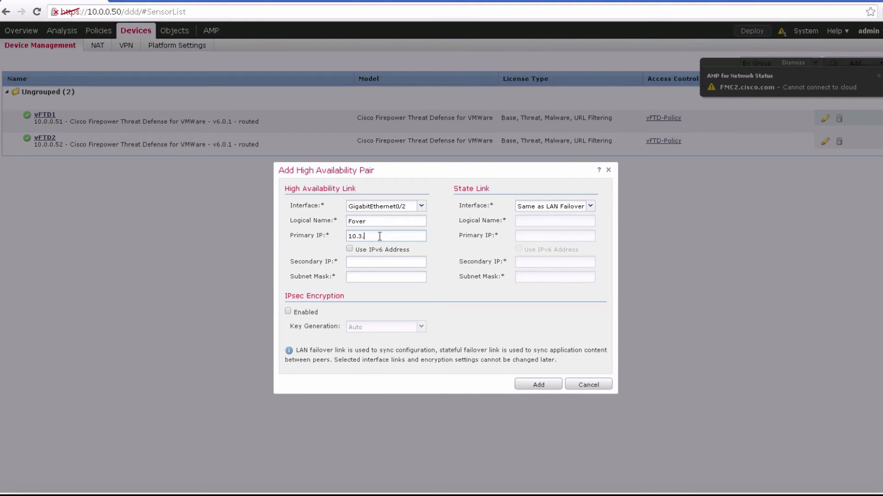
{"action": "type", "text": "10.3.0.1"}
{"action": "left_click", "coordinate": [374, 263]}
{"action": "type", "text": "10.3.0.2"}
{"action": "left_click", "coordinate": [363, 276]}
{"action": "type", "text": "255.255.255.0"}
{"action": "left_click", "coordinate": [528, 386]}
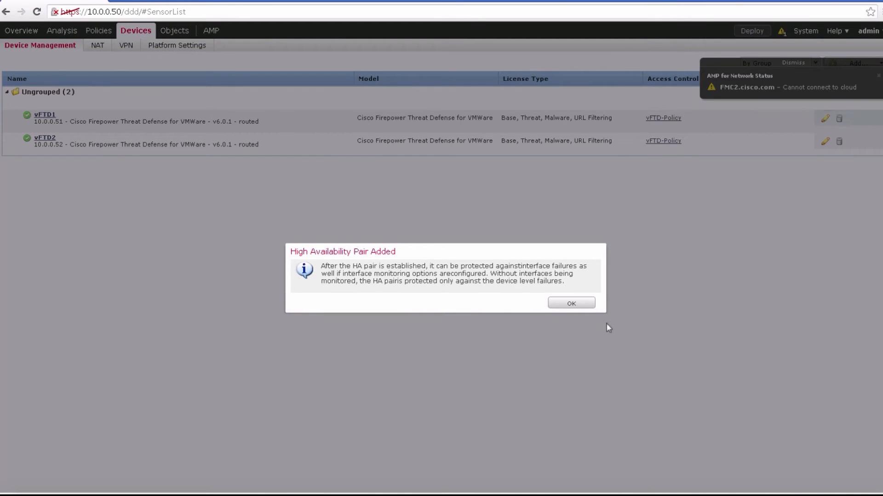
{"action": "left_click", "coordinate": [571, 303]}
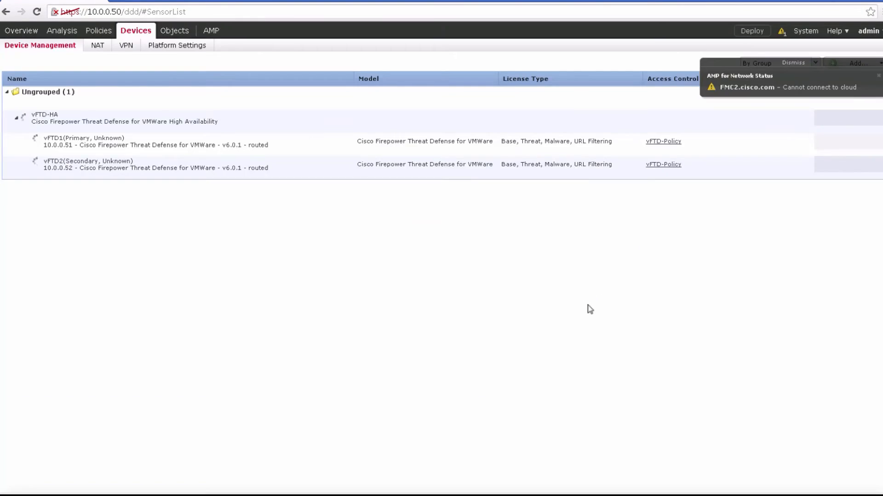
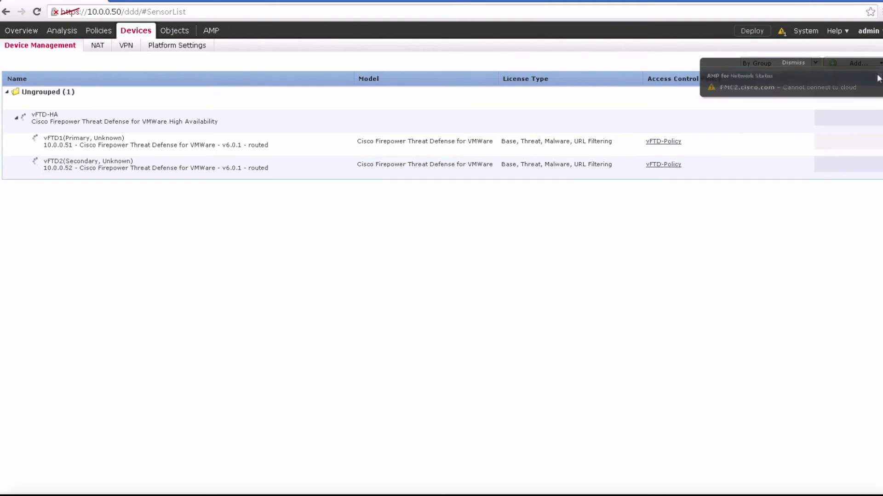
Step: Dismiss the status notifications and open vFTD-Policy for editing from the access control policies
{"action": "left_click", "coordinate": [878, 76]}
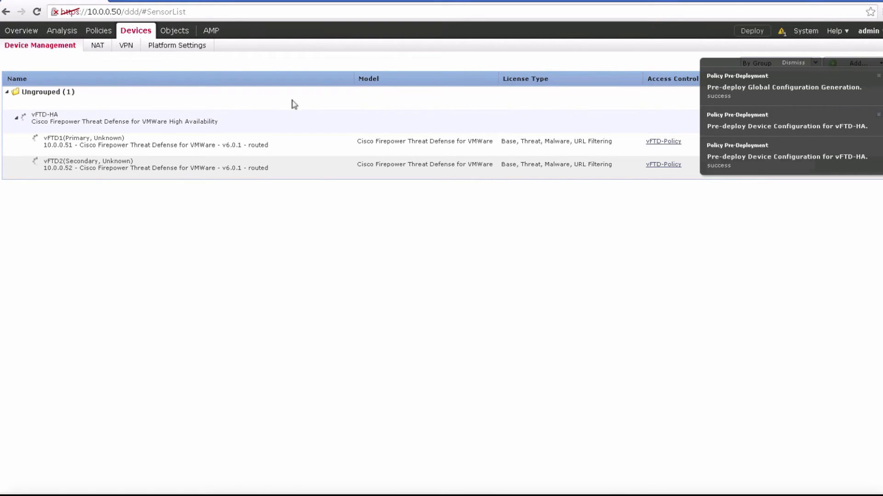
{"action": "mouse_move", "coordinate": [100, 36]}
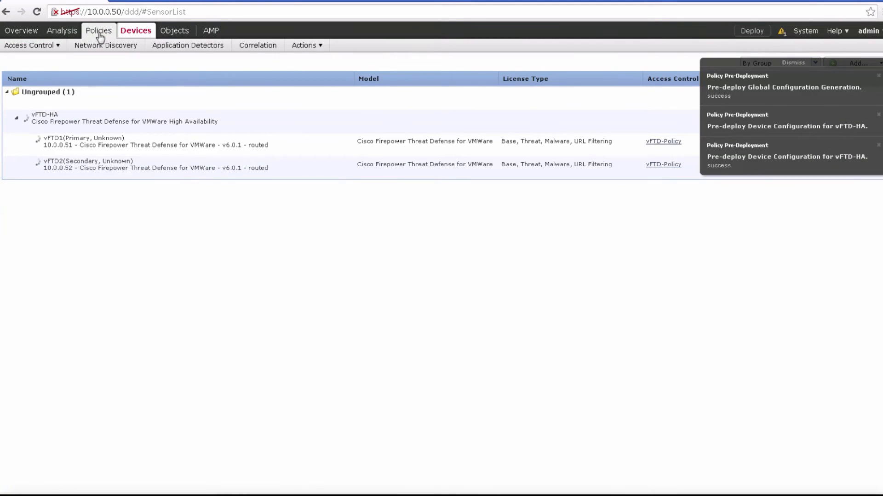
{"action": "mouse_move", "coordinate": [55, 47]}
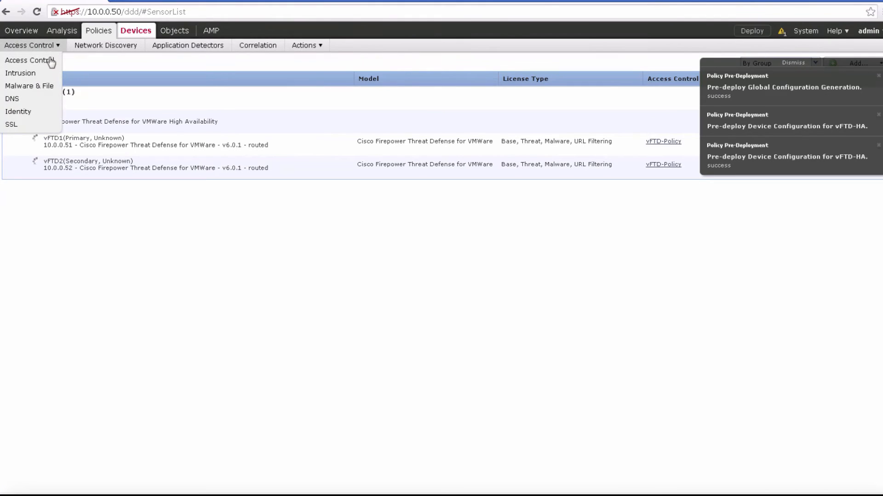
{"action": "left_click", "coordinate": [51, 62]}
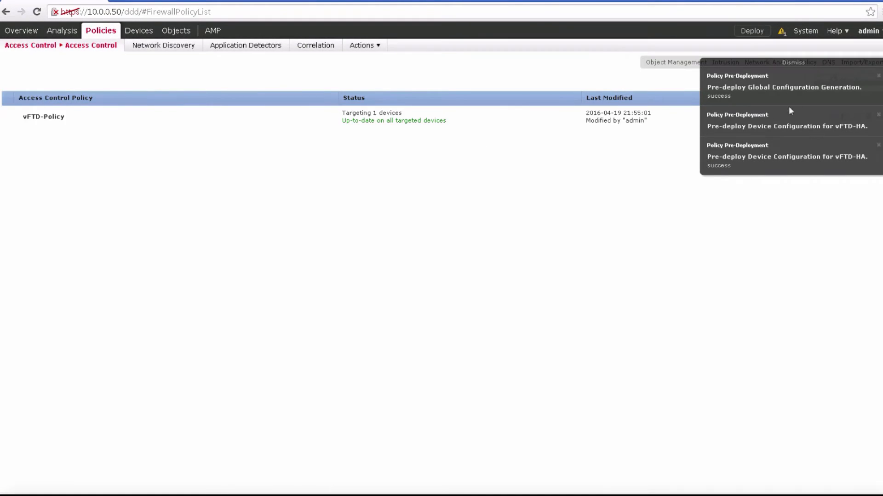
{"action": "left_click", "coordinate": [878, 77]}
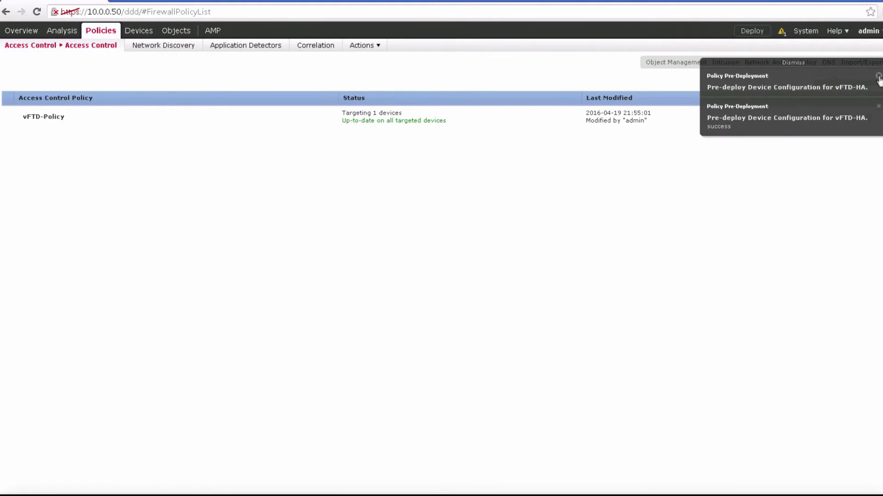
{"action": "left_click", "coordinate": [878, 76]}
{"action": "left_click", "coordinate": [878, 76]}
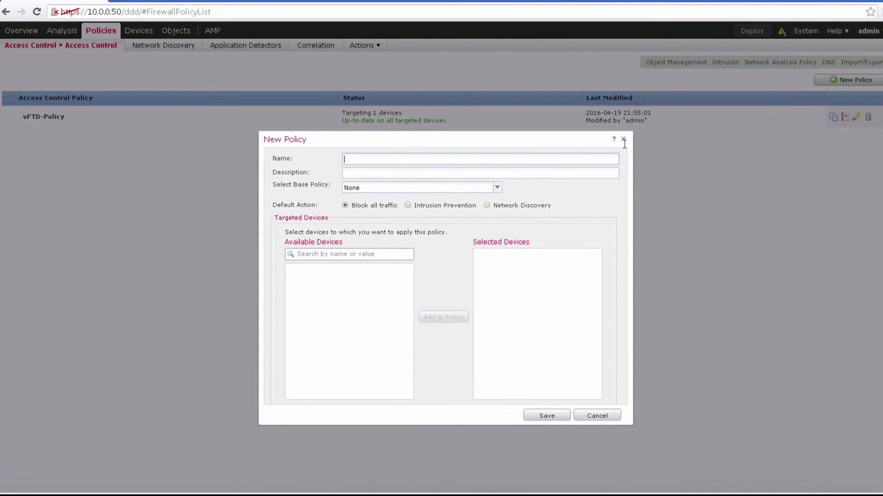
{"action": "left_click", "coordinate": [623, 141]}
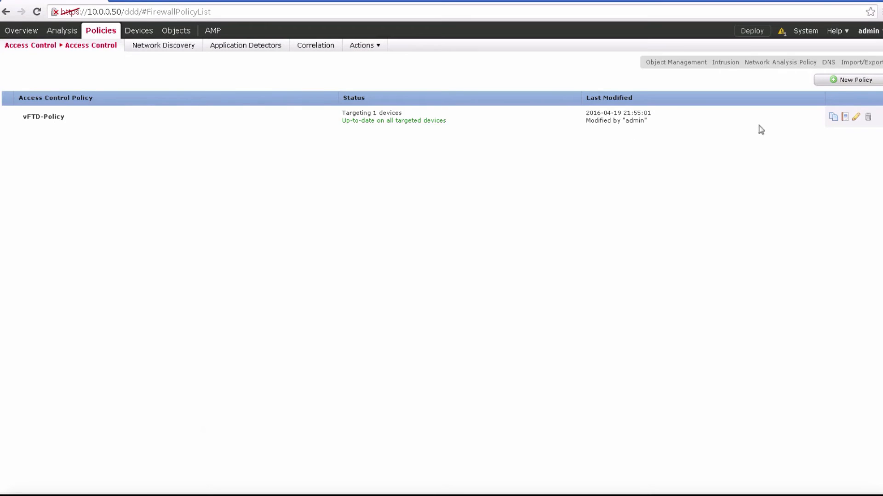
{"action": "left_click", "coordinate": [855, 119]}
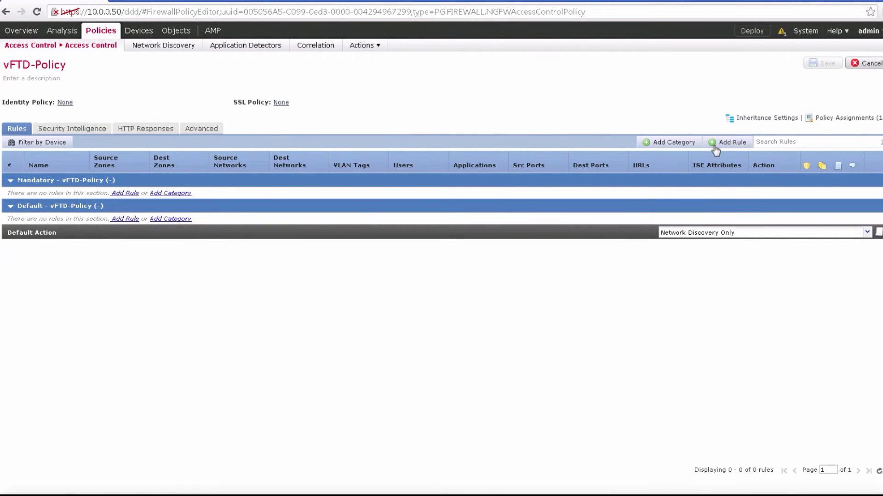
Step: Start a new rule in vFTD-Policy and add HTTP and HTTPS as its destination ports
{"action": "left_click", "coordinate": [716, 150]}
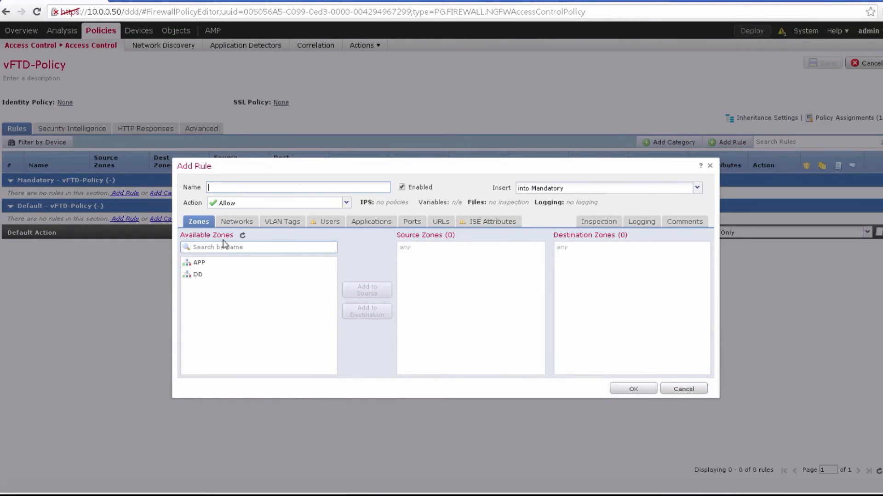
{"action": "left_click", "coordinate": [415, 223]}
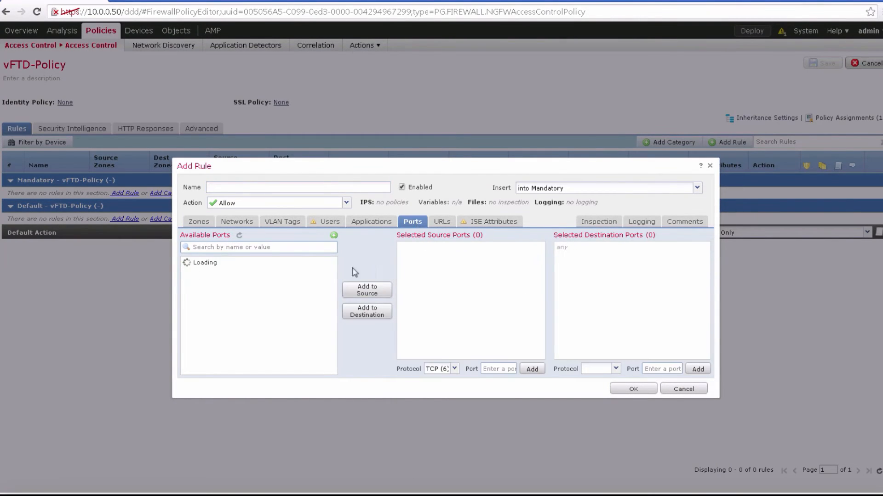
{"action": "left_click", "coordinate": [278, 247]}
{"action": "type", "text": "http"}
{"action": "left_click", "coordinate": [243, 263]}
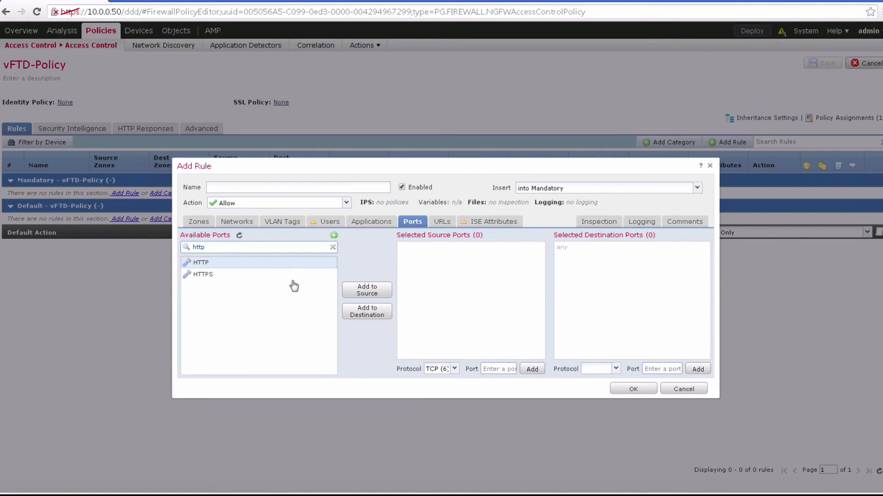
{"action": "left_click", "coordinate": [365, 310]}
{"action": "left_click", "coordinate": [243, 275]}
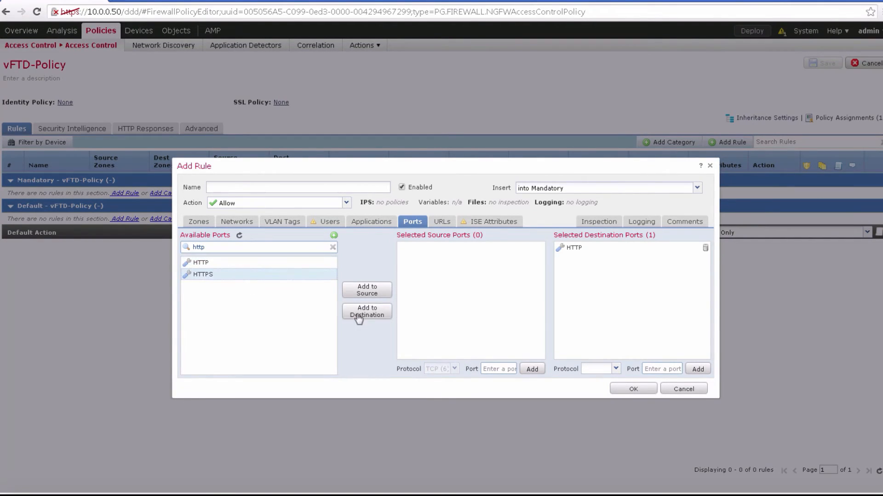
{"action": "left_click", "coordinate": [358, 316]}
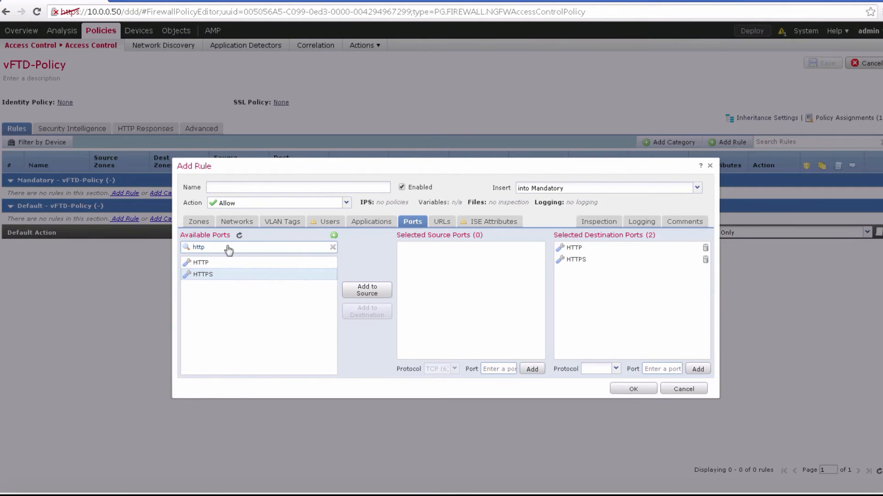
Step: Find the TELNET and SSH port objects and add both to the rule's destination ports
{"action": "left_click_drag", "start_coordinate": [223, 247], "coordinate": [179, 247]}
{"action": "type", "text": "Telnet"}
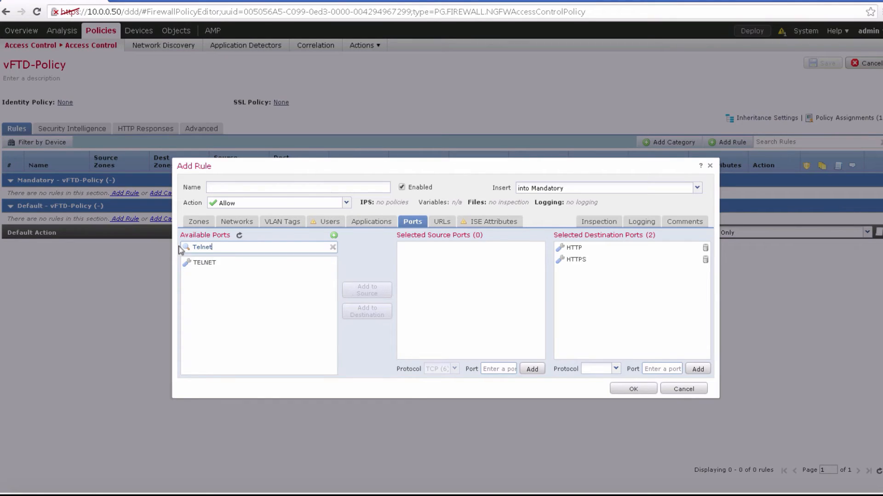
{"action": "left_click", "coordinate": [221, 262]}
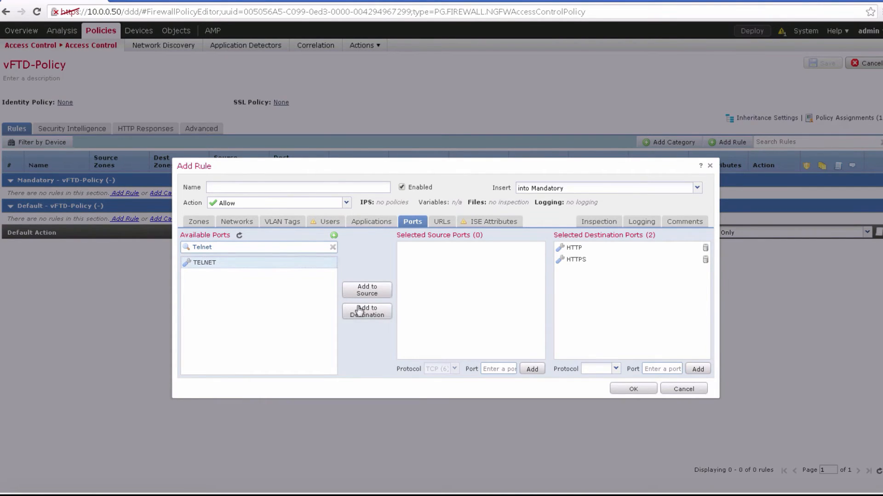
{"action": "left_click", "coordinate": [349, 309]}
{"action": "double_click", "coordinate": [182, 248]}
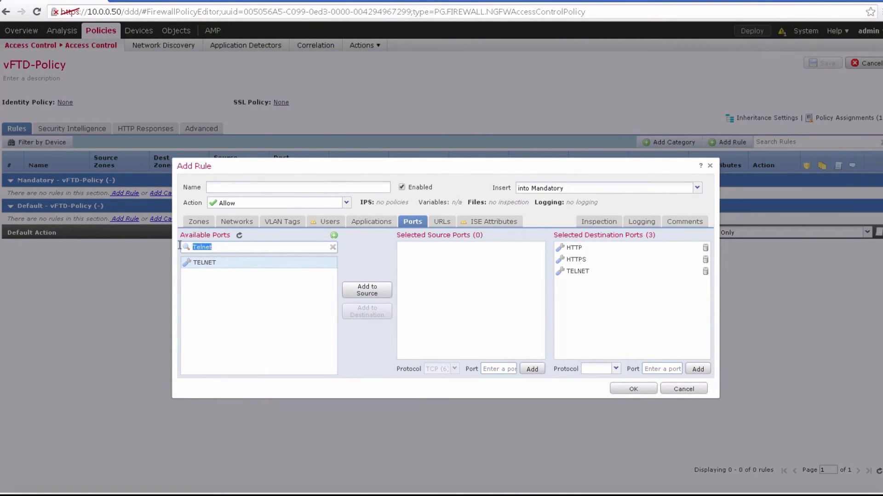
{"action": "type", "text": "SSH"}
{"action": "left_click", "coordinate": [268, 263]}
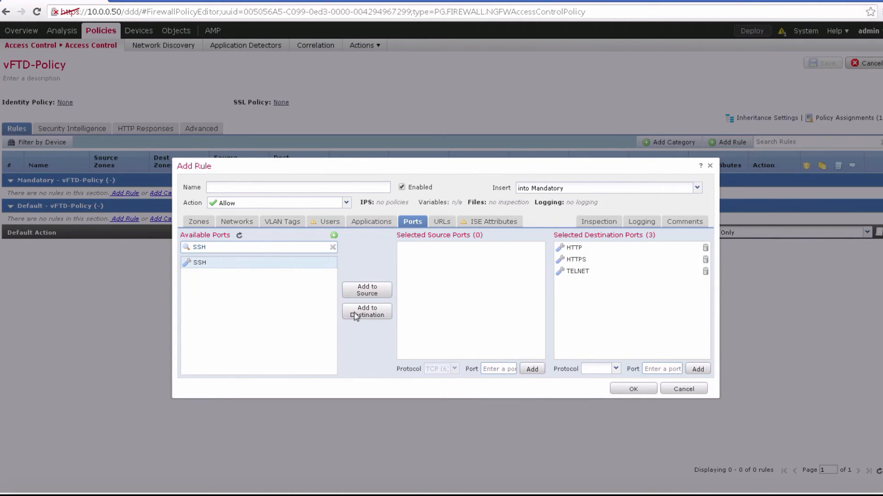
{"action": "left_click", "coordinate": [361, 311]}
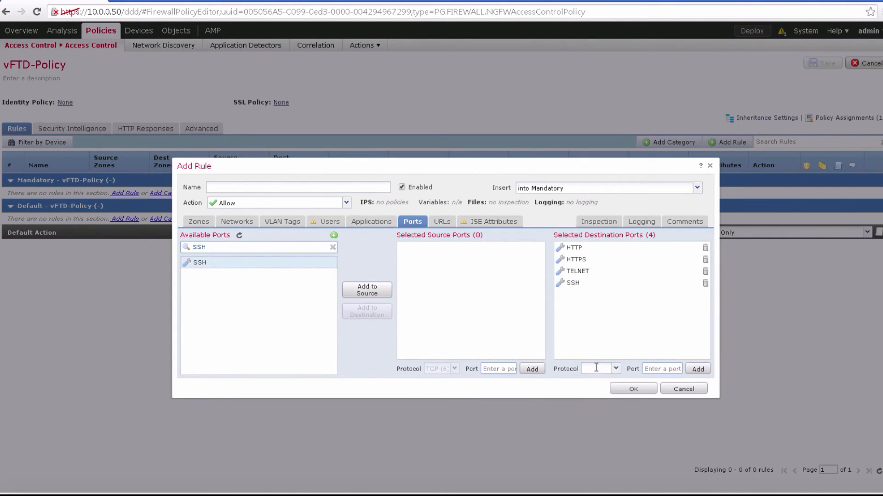
Step: Add the ICMP (1) protocol with type Any and the UDP (17) protocol to the rule's destination ports
{"action": "type", "text": "IC"}
{"action": "left_click", "coordinate": [602, 382]}
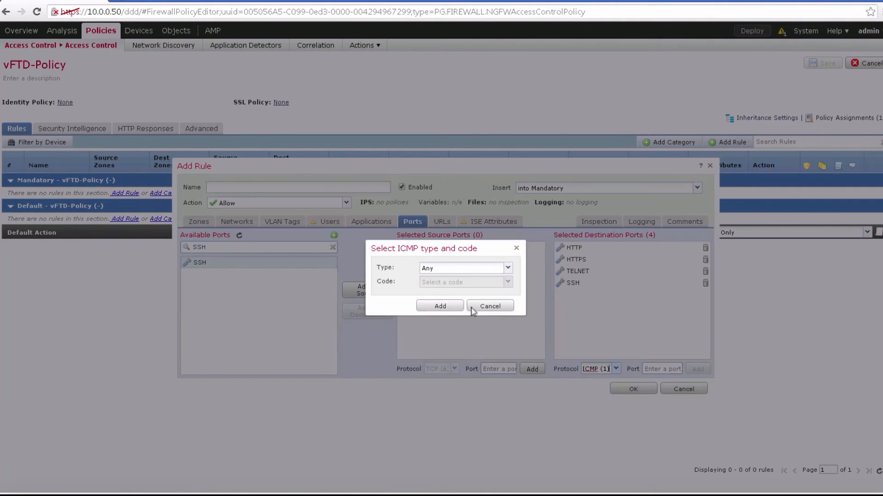
{"action": "left_click", "coordinate": [440, 306]}
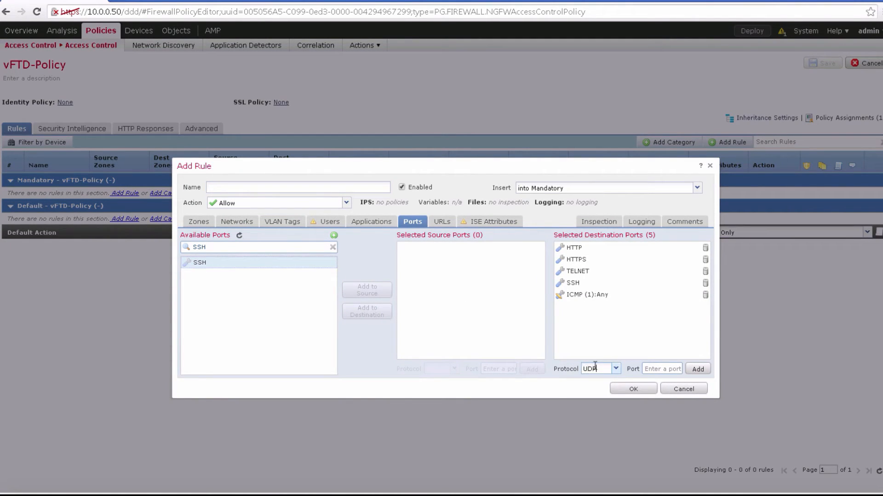
{"action": "left_click", "coordinate": [596, 380]}
{"action": "left_click", "coordinate": [694, 370]}
Step: Name the rule Rule1 and enable logging at both the beginning and the end of connections
{"action": "left_click", "coordinate": [263, 181]}
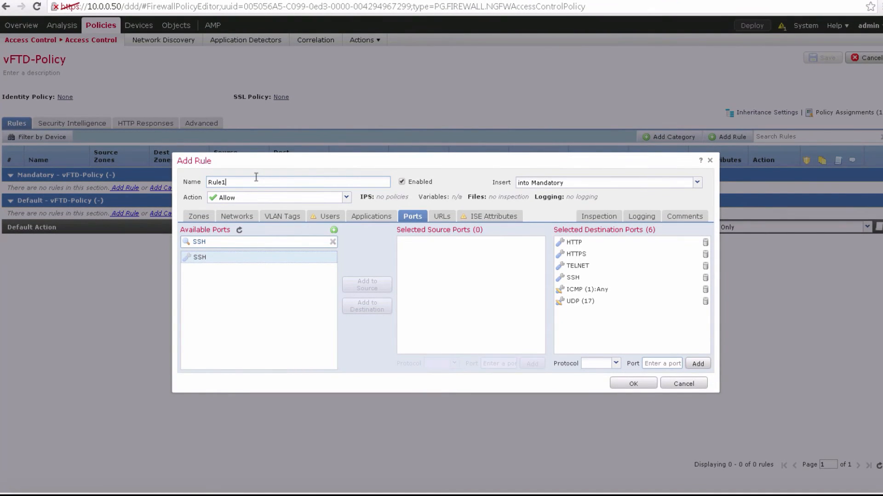
{"action": "left_click", "coordinate": [647, 219]}
{"action": "left_click", "coordinate": [262, 243]}
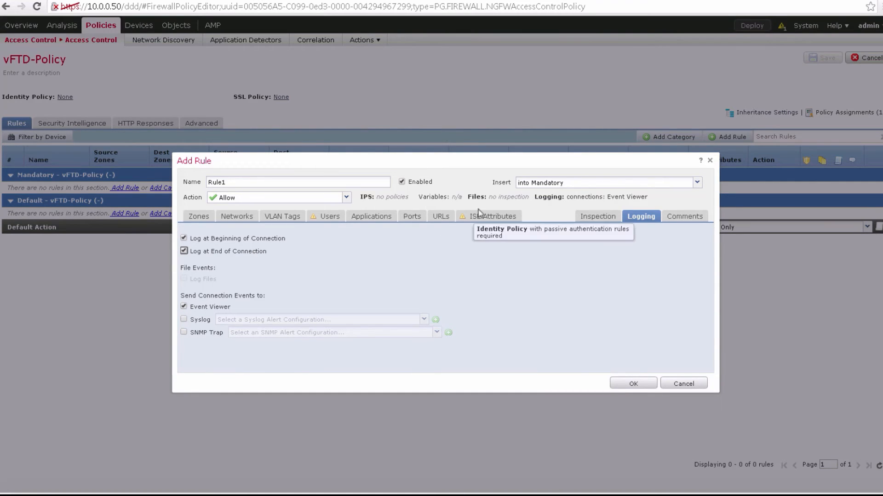
{"action": "left_click_drag", "start_coordinate": [529, 186], "coordinate": [394, 203]}
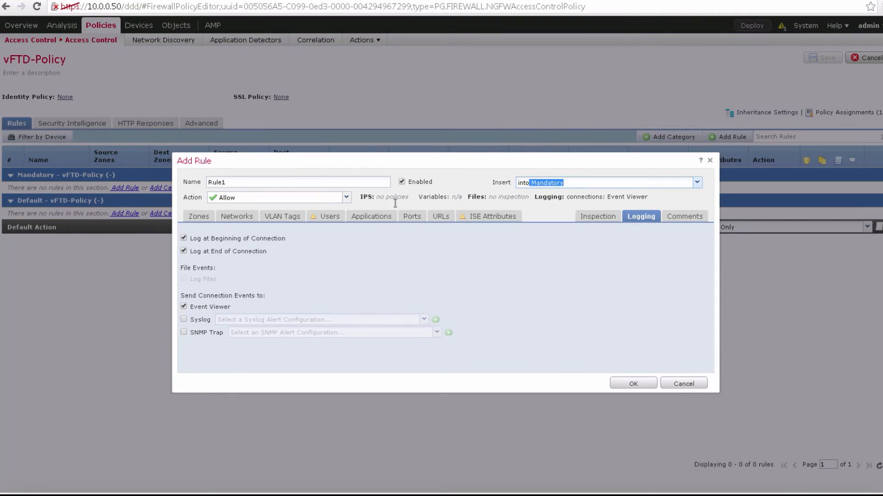
Step: Add both the APP and DB zones to Rule1 as source zones and as destination zones
{"action": "left_click", "coordinate": [212, 218]}
{"action": "left_click", "coordinate": [256, 259]}
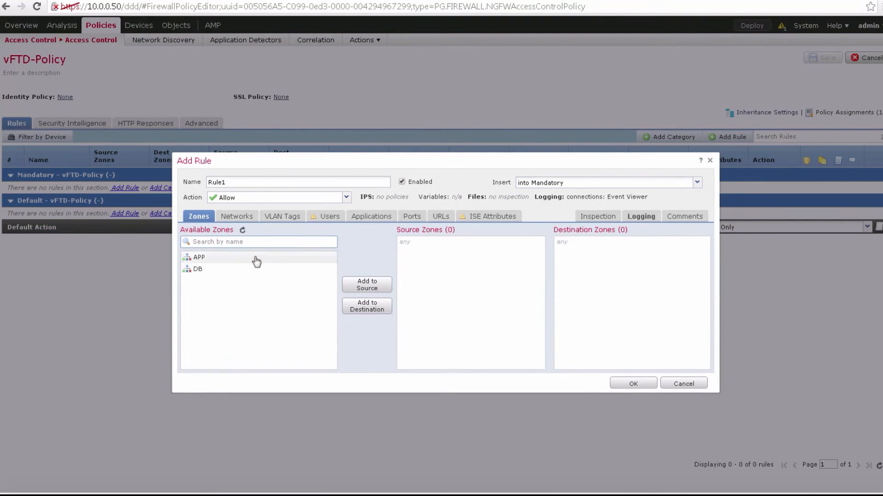
{"action": "left_click", "coordinate": [367, 286]}
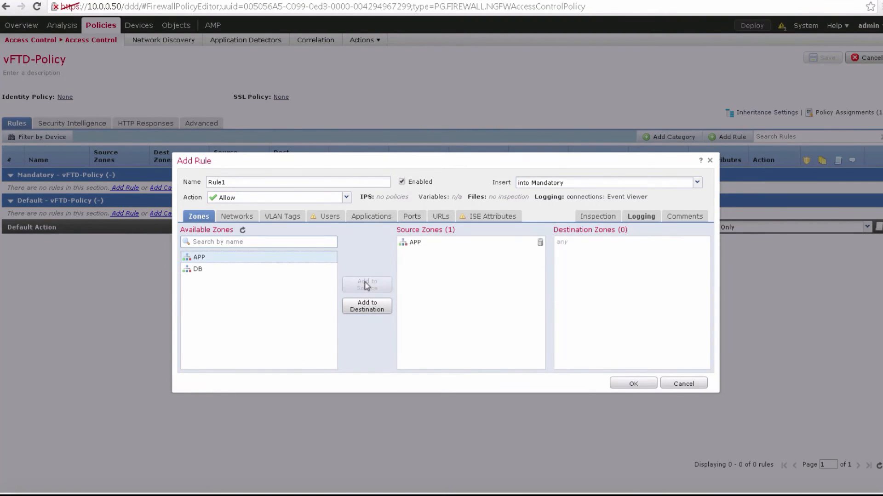
{"action": "left_click", "coordinate": [282, 271]}
{"action": "left_click", "coordinate": [356, 306]}
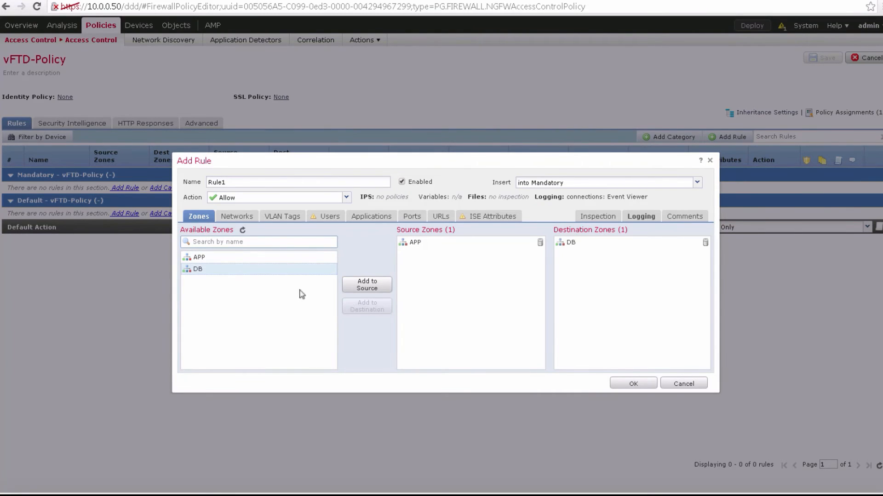
{"action": "left_click", "coordinate": [266, 258]}
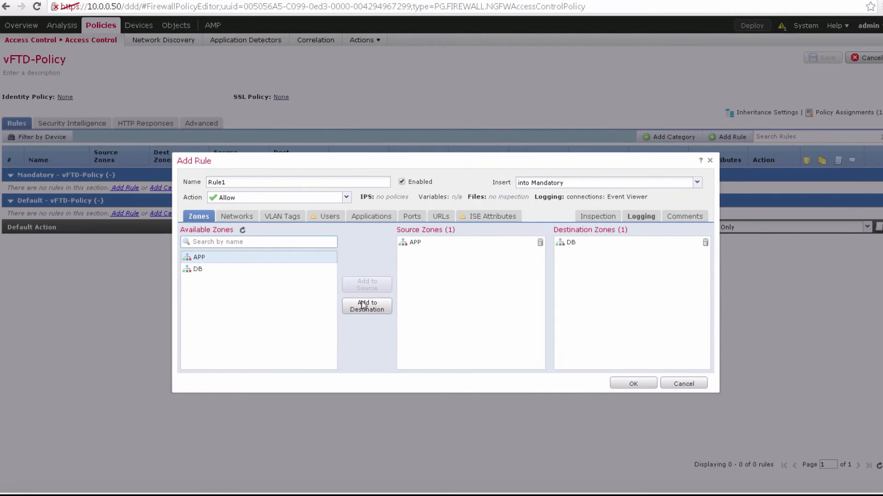
{"action": "left_click", "coordinate": [364, 306]}
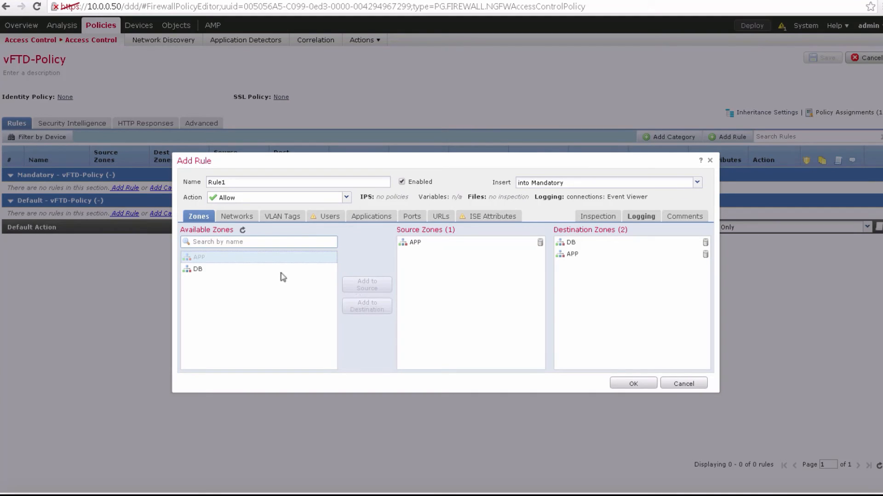
{"action": "left_click", "coordinate": [283, 271]}
{"action": "left_click", "coordinate": [373, 288]}
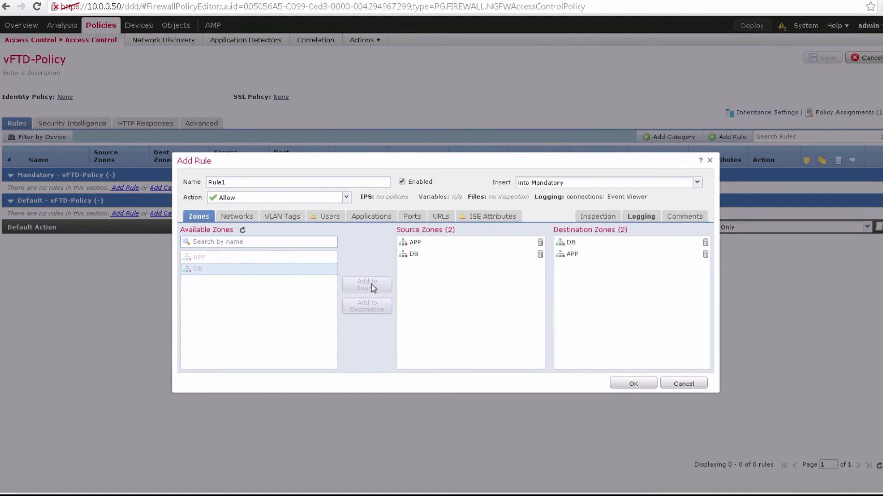
Step: Set Rule1's source and destination networks to any and add the rule to the policy
{"action": "left_click", "coordinate": [249, 220]}
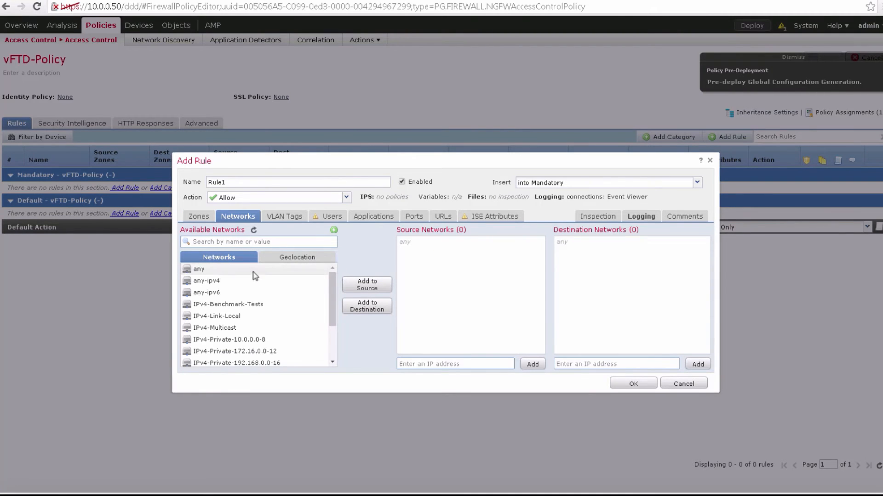
{"action": "left_click", "coordinate": [253, 271]}
{"action": "left_click", "coordinate": [384, 289]}
{"action": "left_click", "coordinate": [378, 307]}
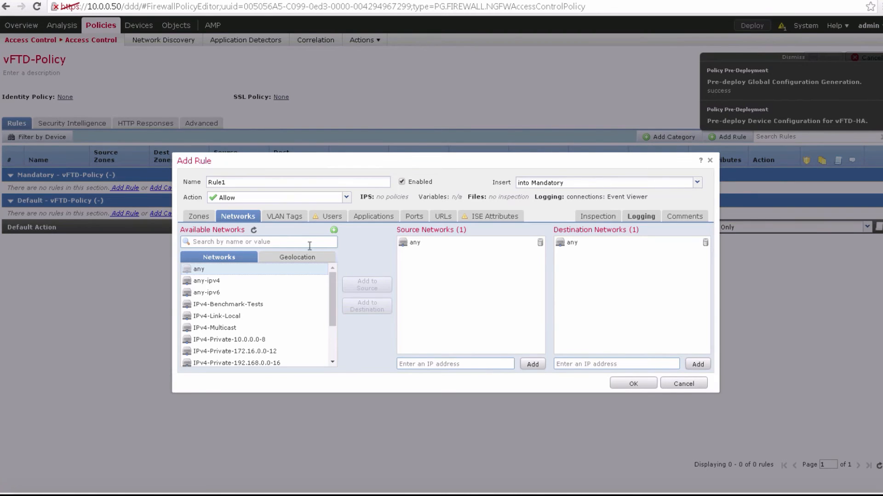
{"action": "left_click", "coordinate": [632, 385]}
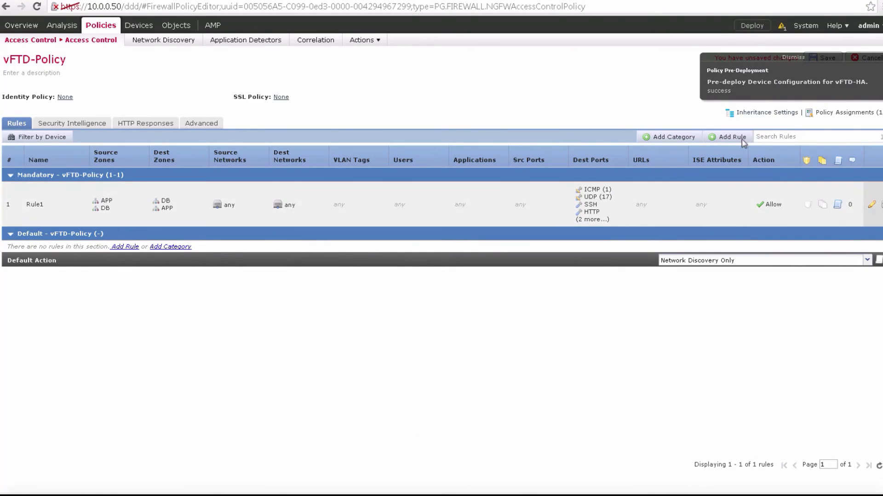
Step: Start a new access control rule in vFTD-Policy named Rule2 with the action Block
{"action": "left_click", "coordinate": [732, 137]}
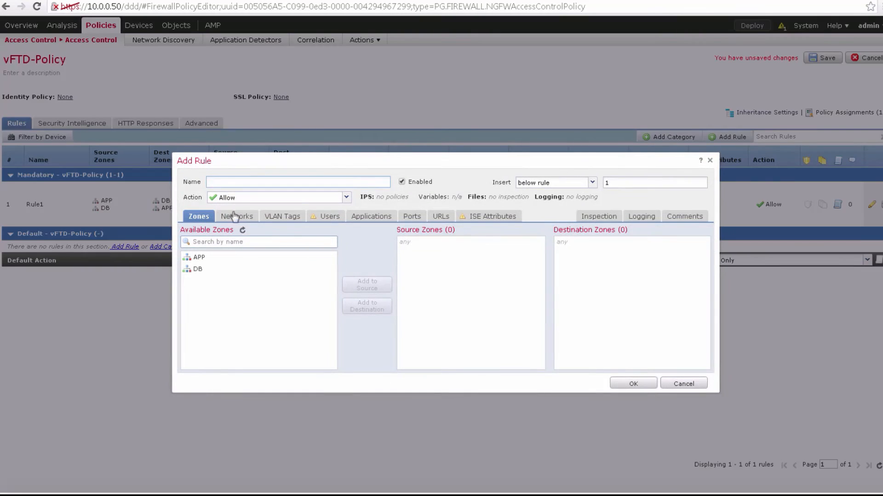
{"action": "left_click", "coordinate": [244, 203]}
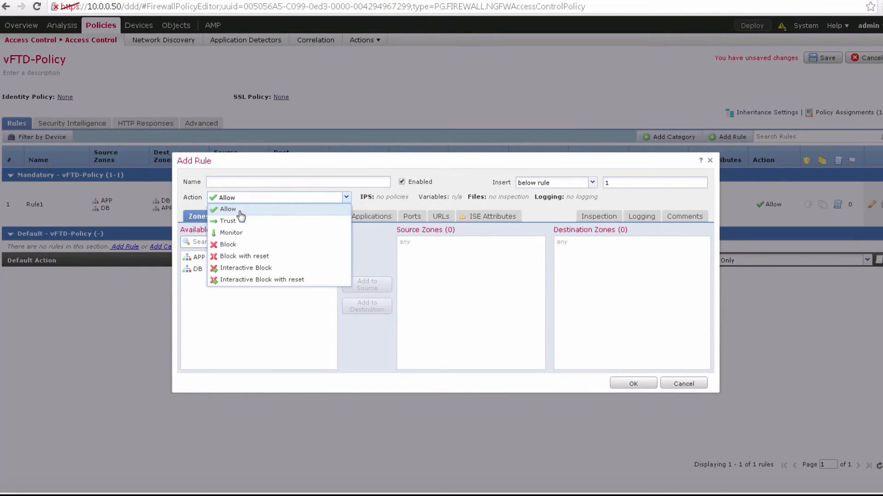
{"action": "left_click", "coordinate": [239, 246]}
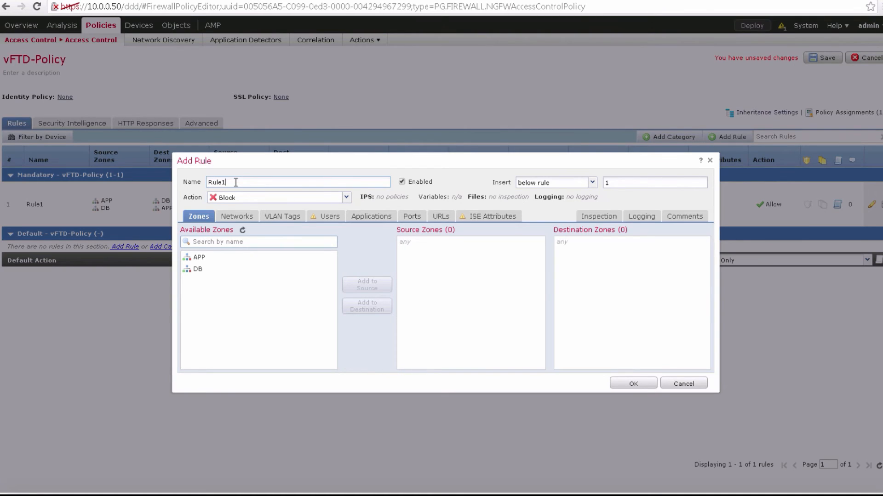
{"action": "left_click", "coordinate": [306, 262]}
Step: Set Rule2's source and destination networks to any and add the rule to the policy
{"action": "left_click", "coordinate": [247, 220]}
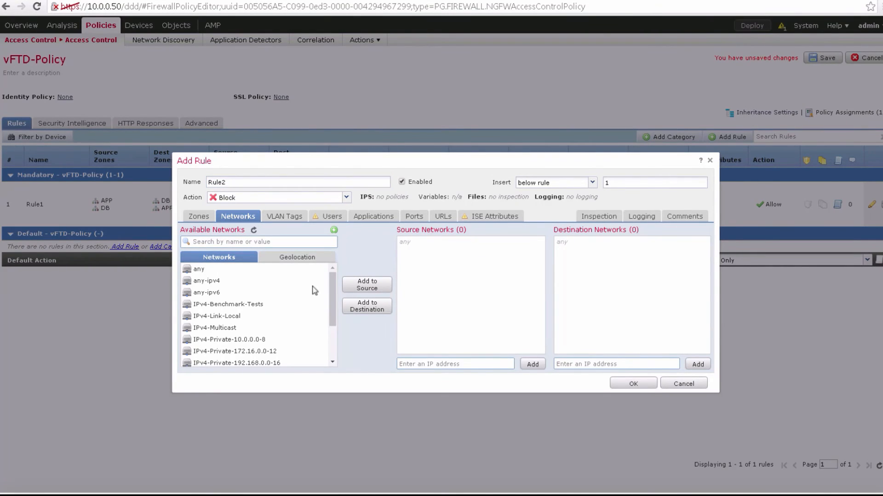
{"action": "left_click", "coordinate": [305, 270]}
{"action": "left_click", "coordinate": [358, 289]}
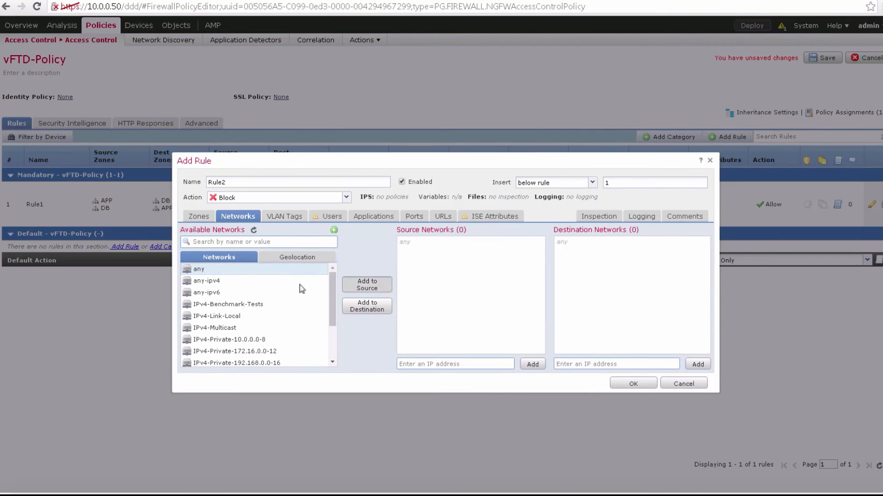
{"action": "left_click", "coordinate": [360, 312]}
{"action": "left_click", "coordinate": [630, 390]}
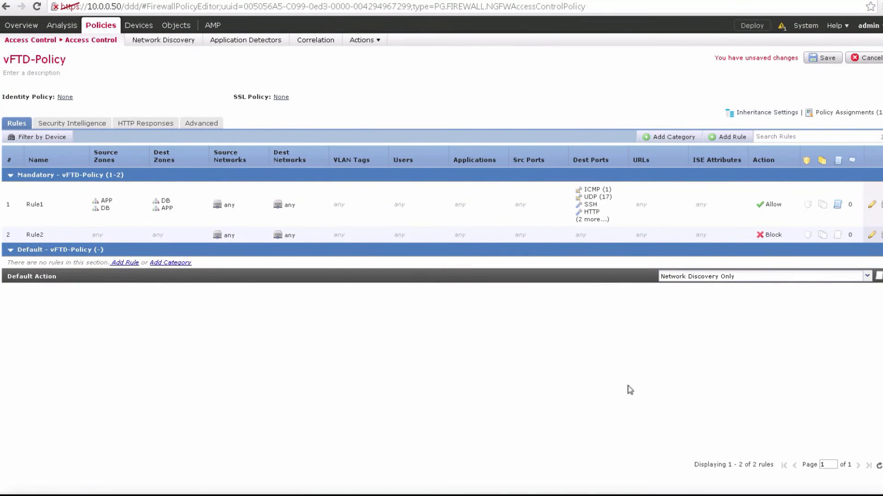
Step: Edit Rule2 to log at the beginning of connections, and save the policy changes
{"action": "left_click", "coordinate": [871, 236]}
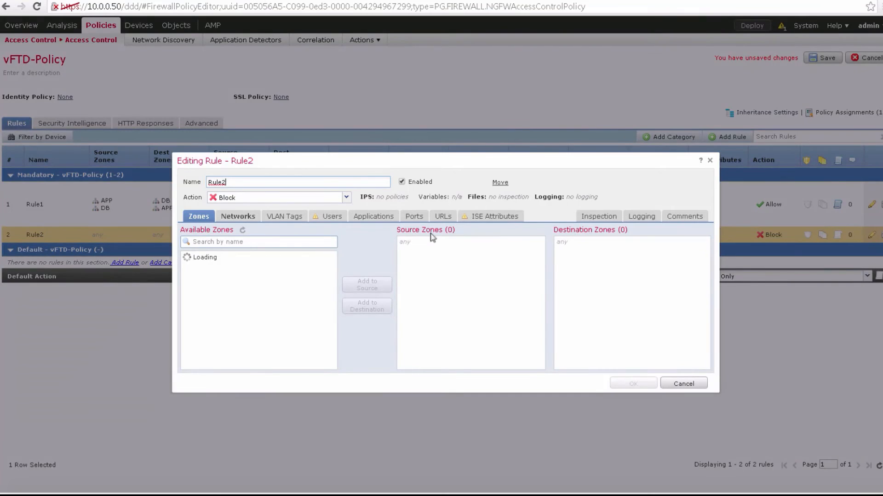
{"action": "left_click", "coordinate": [643, 220]}
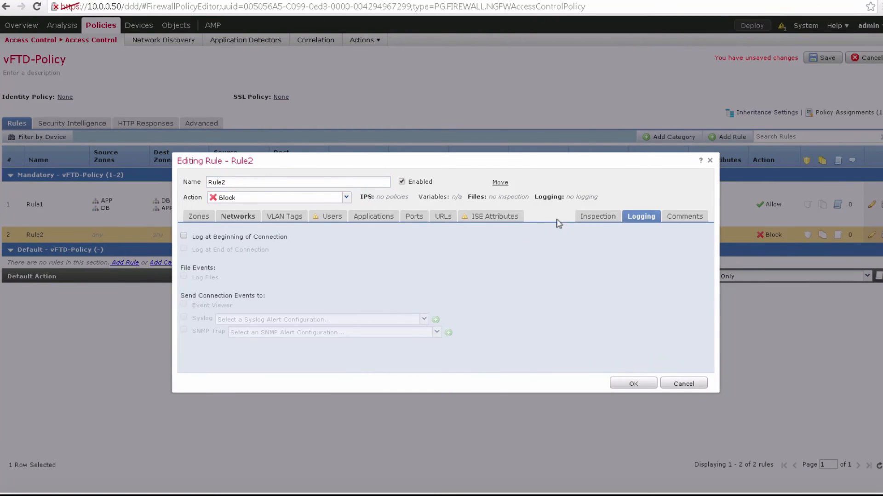
{"action": "left_click", "coordinate": [240, 236]}
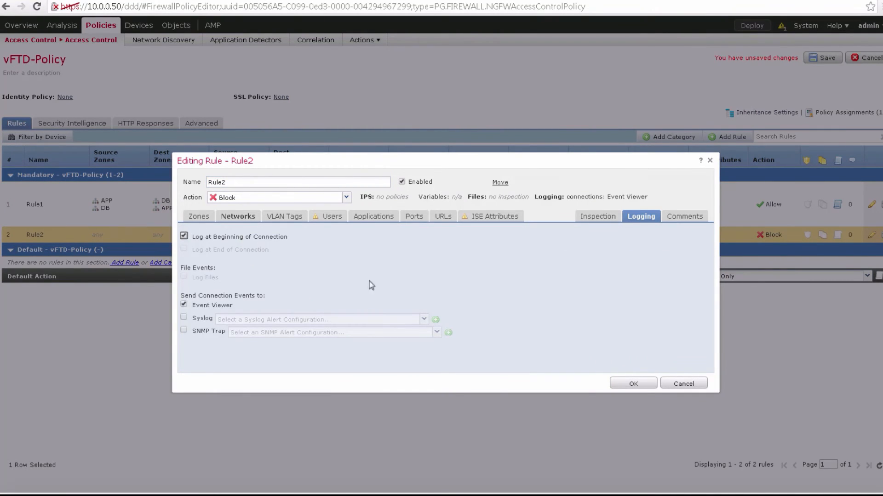
{"action": "left_click", "coordinate": [633, 383]}
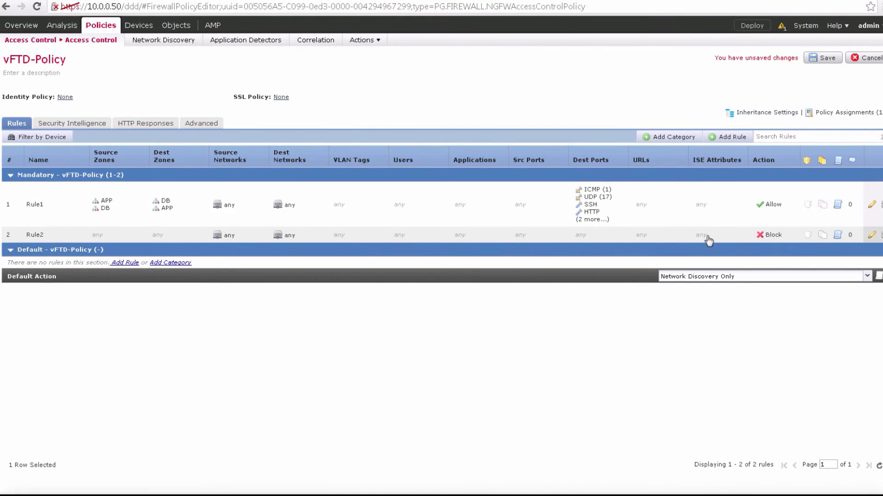
{"action": "left_click", "coordinate": [827, 59]}
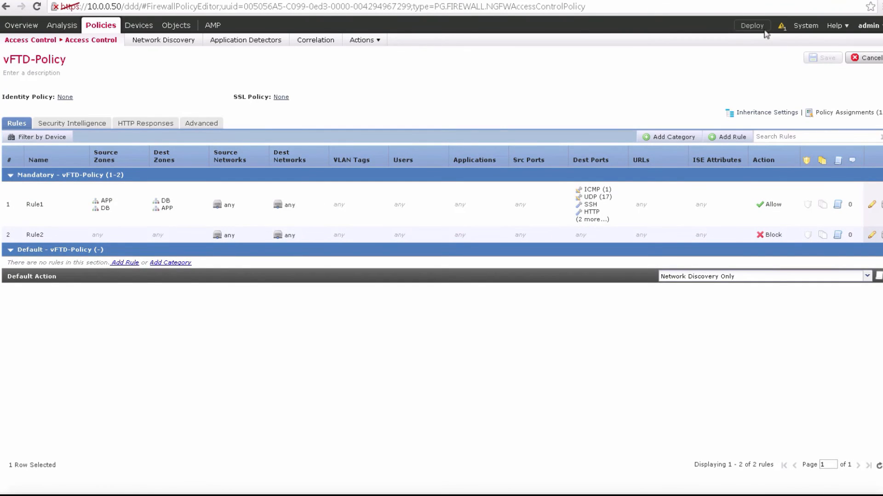
Step: Check the deployment status of vFTD-HA, and open the list of managed devices
{"action": "left_click", "coordinate": [761, 27]}
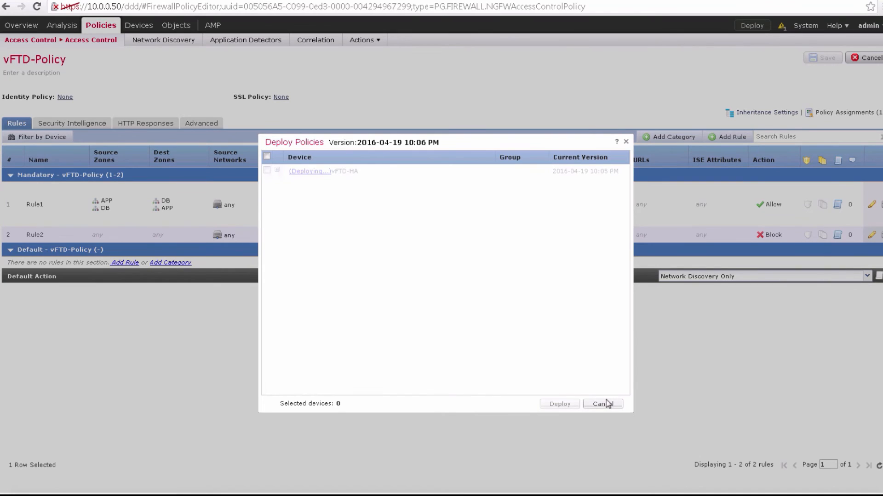
{"action": "left_click", "coordinate": [626, 142]}
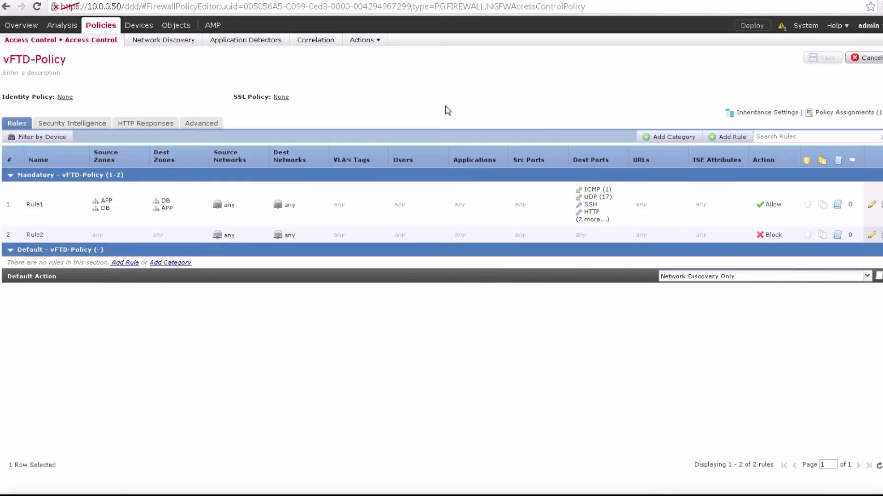
{"action": "mouse_move", "coordinate": [148, 26]}
{"action": "left_click", "coordinate": [108, 40]}
{"action": "mouse_move", "coordinate": [139, 29]}
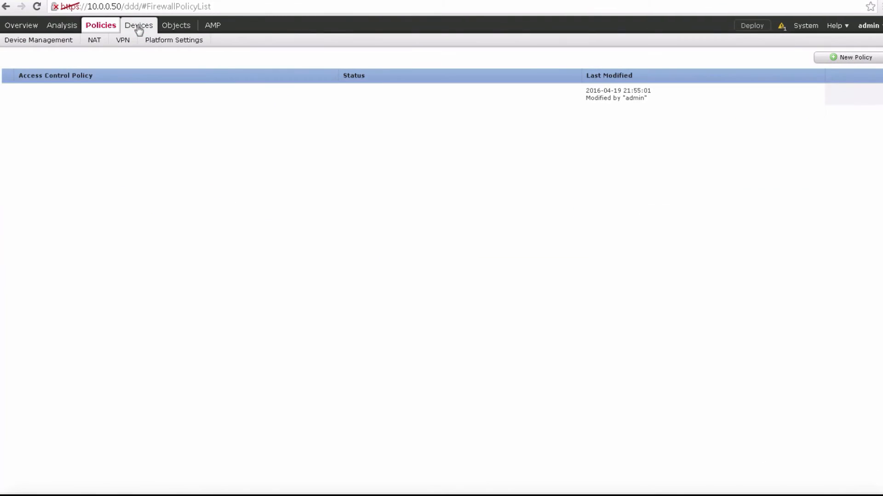
{"action": "left_click", "coordinate": [69, 40]}
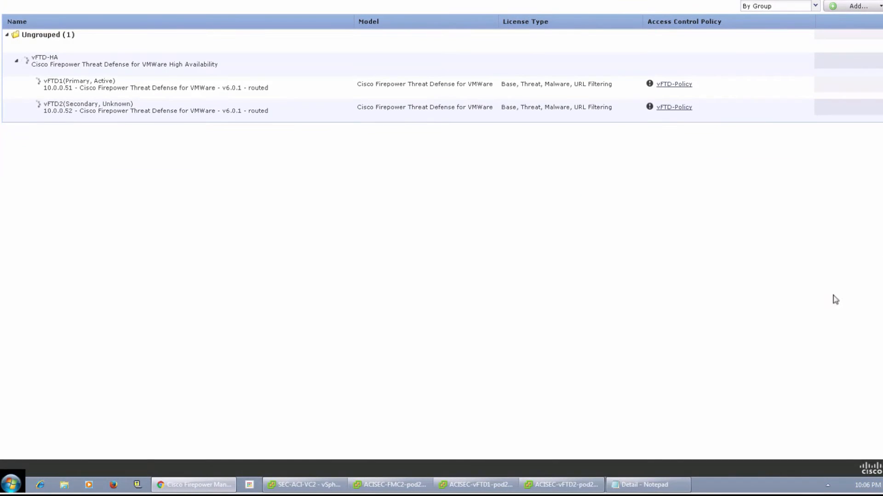
Step: Switch to the vSphere Client and inspect the network connection of Network adapter 4 on ACISEC-vFTD1-pod21 without changing its settings
{"action": "left_click", "coordinate": [325, 485]}
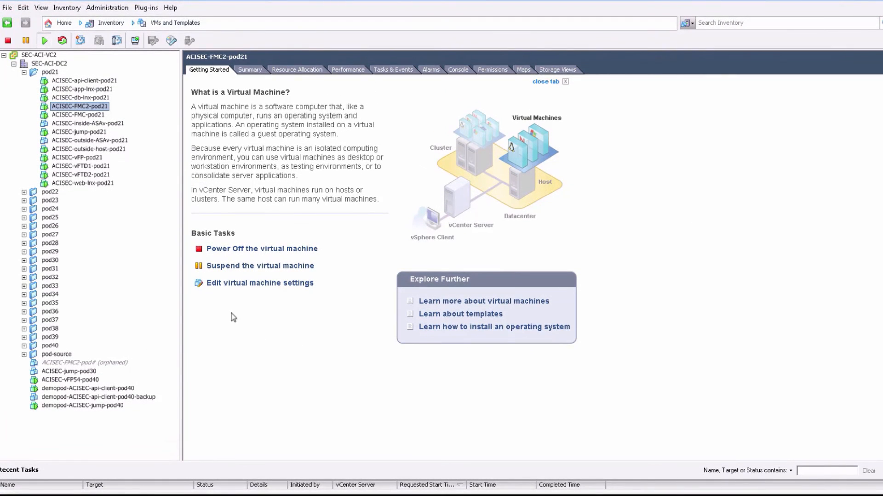
{"action": "left_click", "coordinate": [90, 166]}
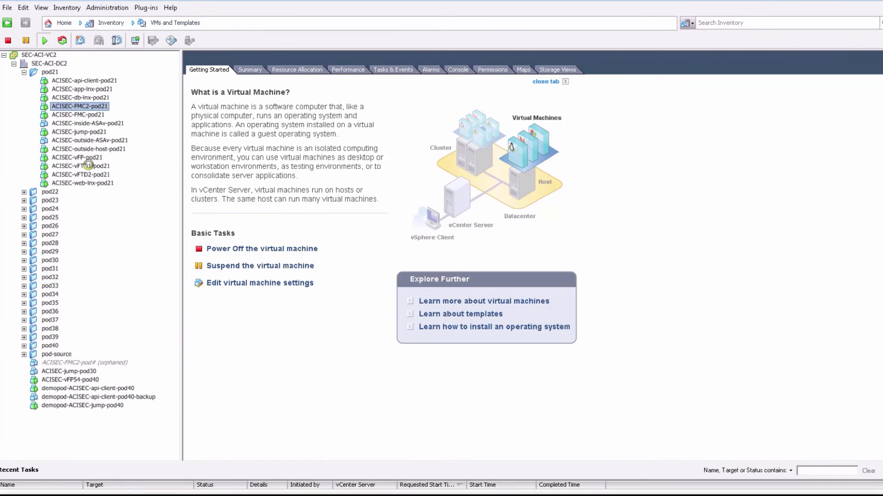
{"action": "right_click", "coordinate": [91, 169]}
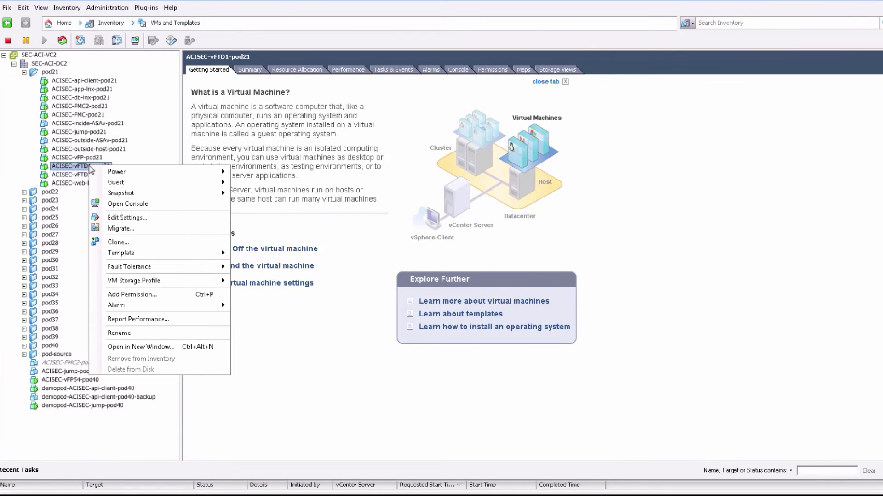
{"action": "left_click", "coordinate": [128, 218]}
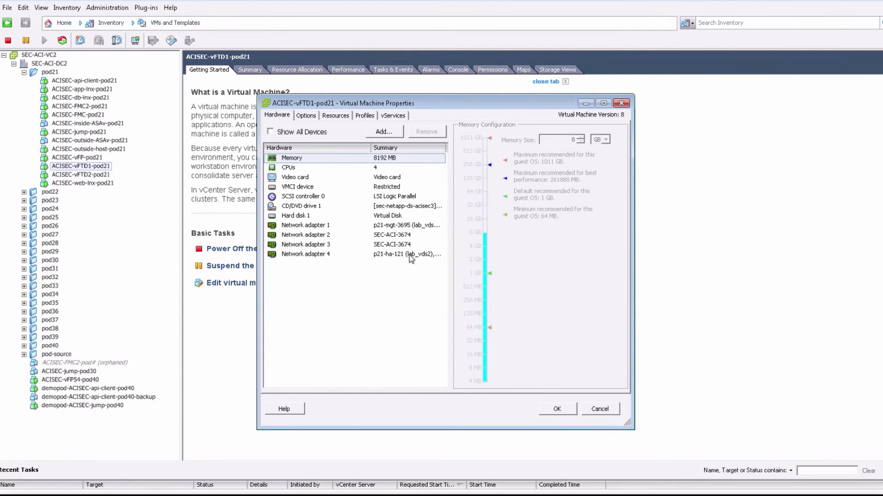
{"action": "left_click", "coordinate": [409, 256]}
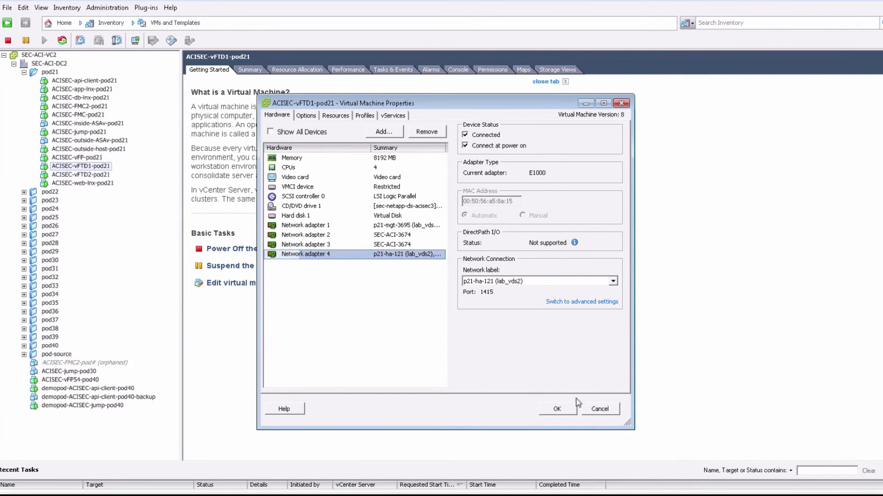
{"action": "left_click", "coordinate": [593, 408]}
Step: Inspect the network connection of Network adapter 4 on ACISEC-vFTD2-pod21 without changing its settings
{"action": "right_click", "coordinate": [86, 176]}
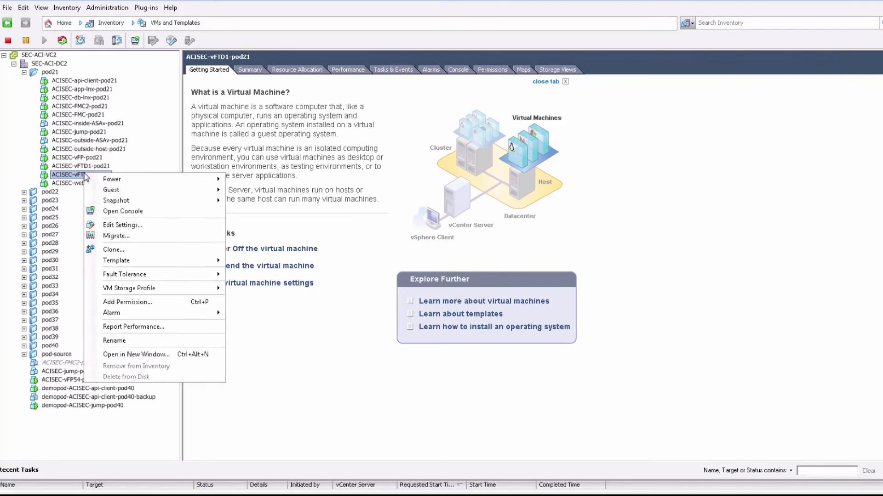
{"action": "left_click", "coordinate": [123, 225]}
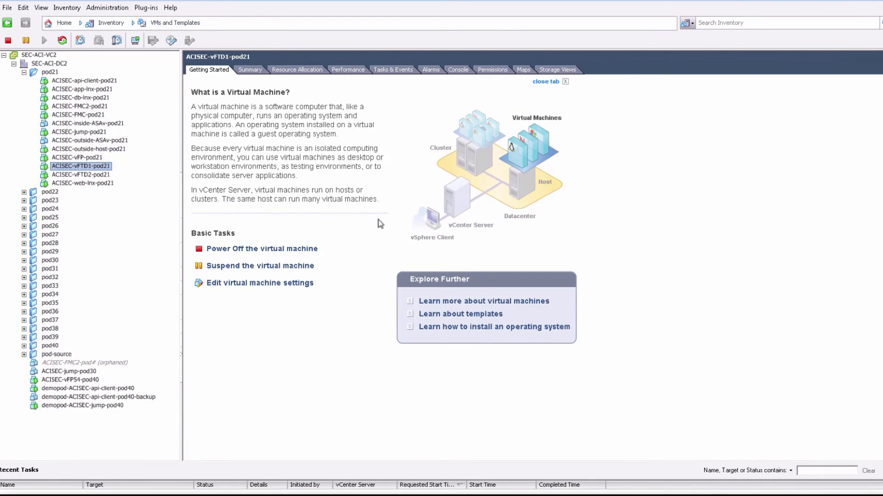
{"action": "left_click", "coordinate": [387, 259]}
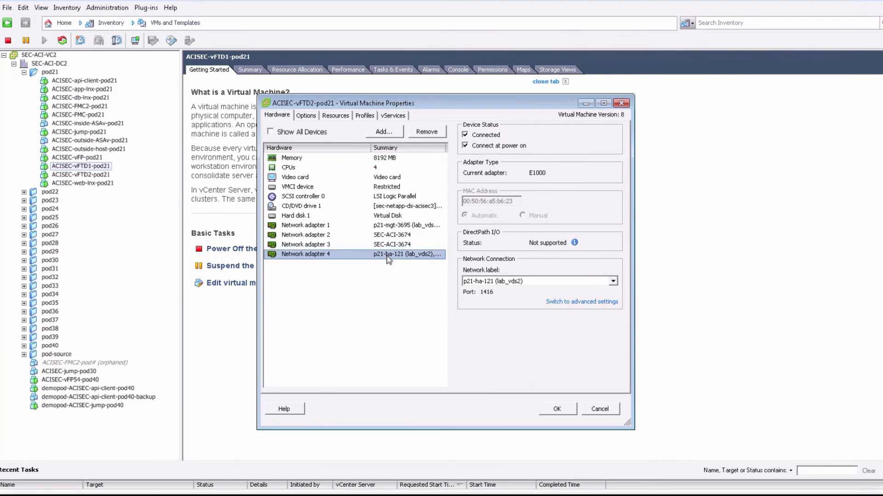
{"action": "left_click", "coordinate": [597, 409]}
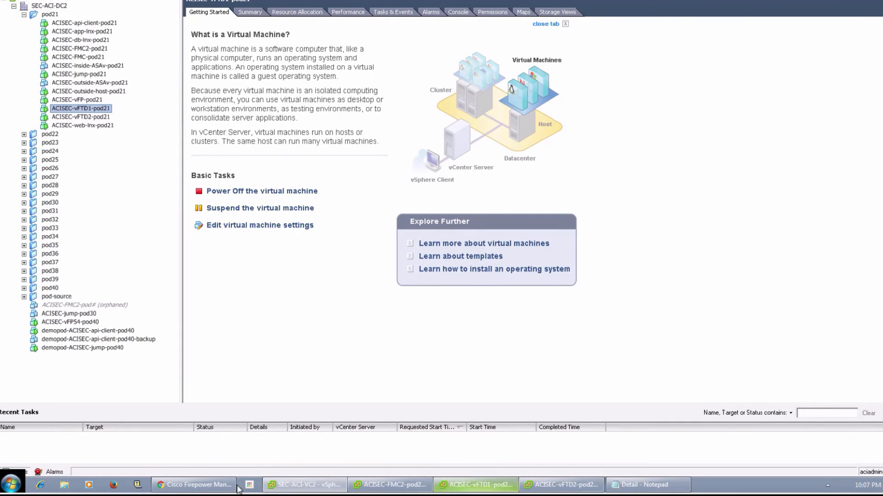
Step: Return to Firepower Management Center and review the vFTD-HA pair and its policy deployment status
{"action": "left_click", "coordinate": [226, 486]}
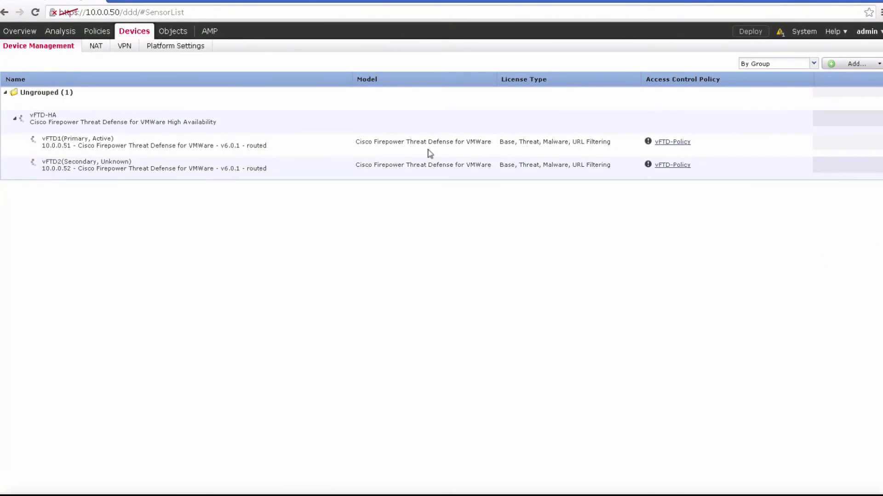
{"action": "left_click", "coordinate": [52, 117]}
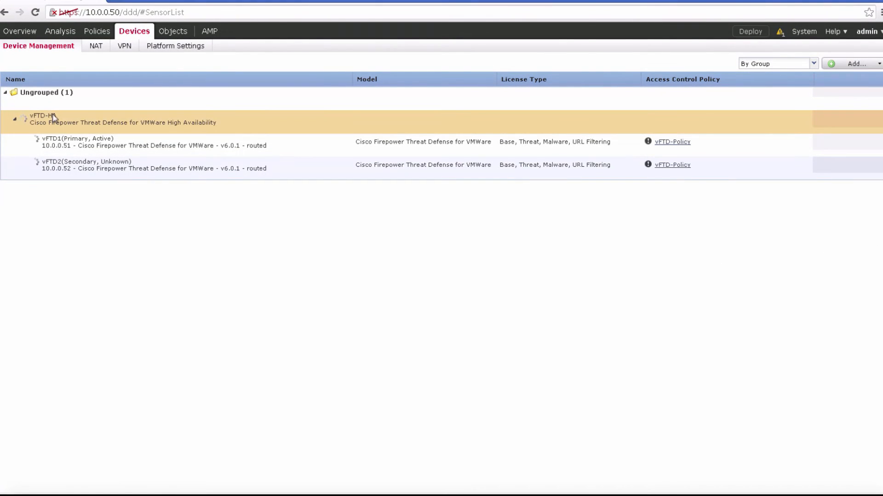
{"action": "left_click", "coordinate": [746, 32]}
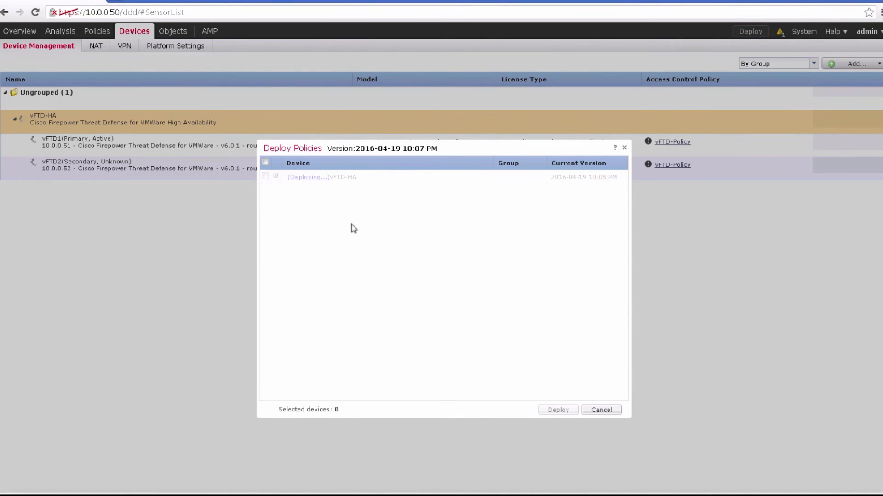
{"action": "left_click", "coordinate": [624, 147]}
Step: Inspect which device interfaces belong to the APP and DB security zones, and review the devices available for policy deployment
{"action": "left_click", "coordinate": [174, 32]}
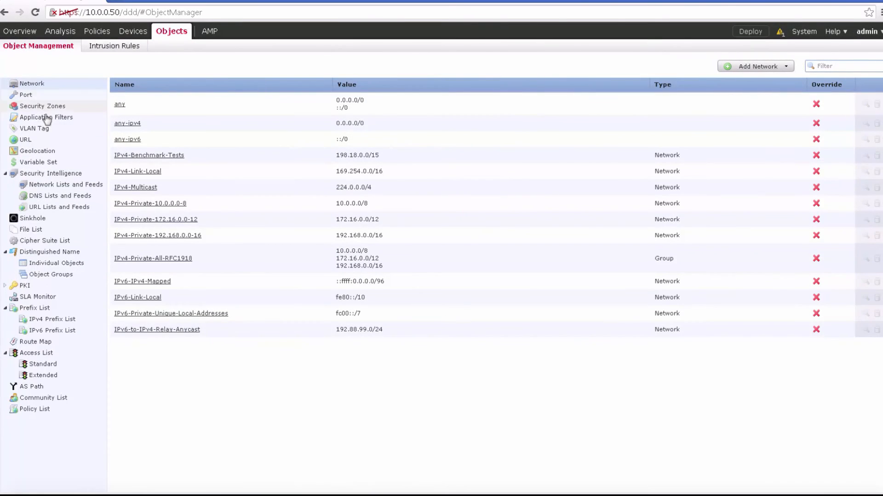
{"action": "left_click", "coordinate": [46, 106]}
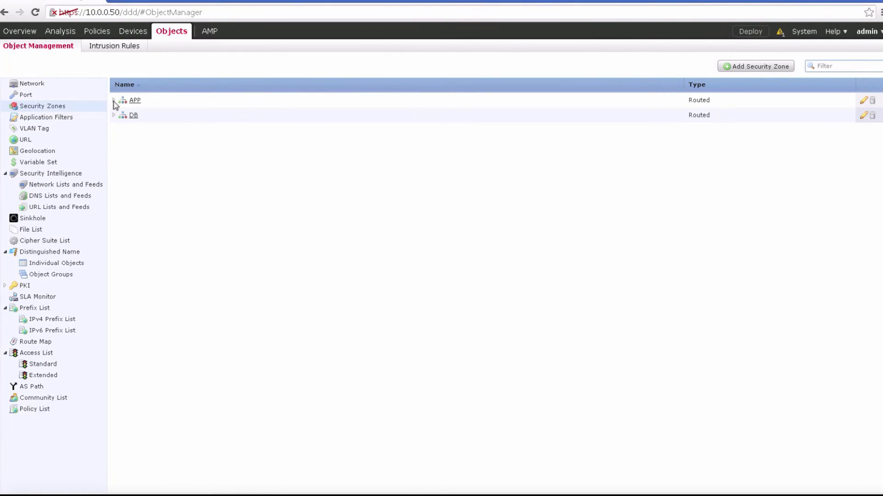
{"action": "left_click", "coordinate": [114, 101]}
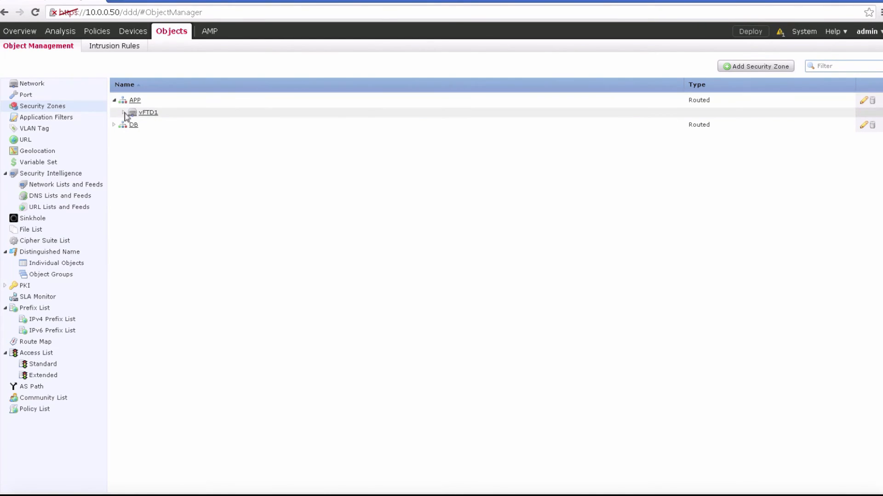
{"action": "left_click", "coordinate": [125, 113]}
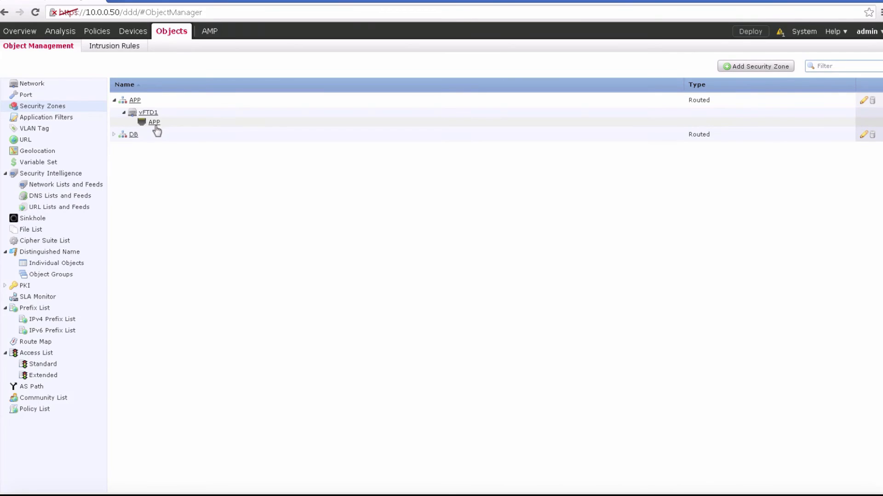
{"action": "left_click", "coordinate": [113, 135]}
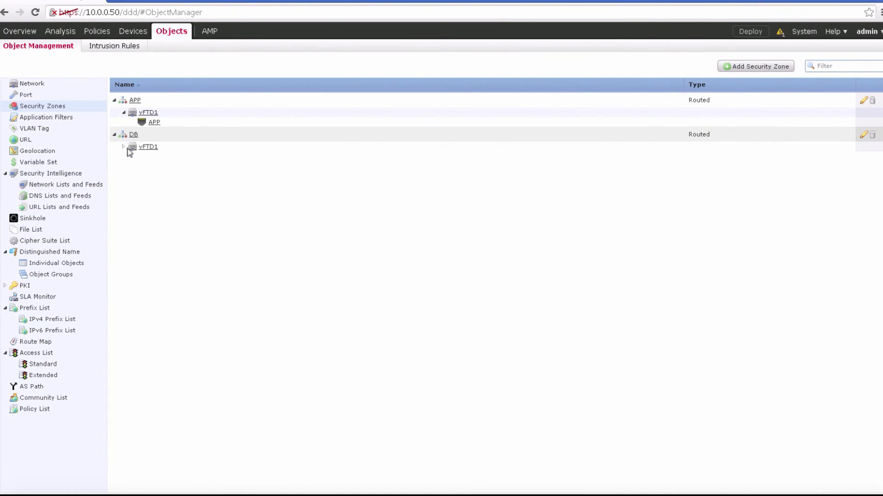
{"action": "left_click", "coordinate": [124, 148]}
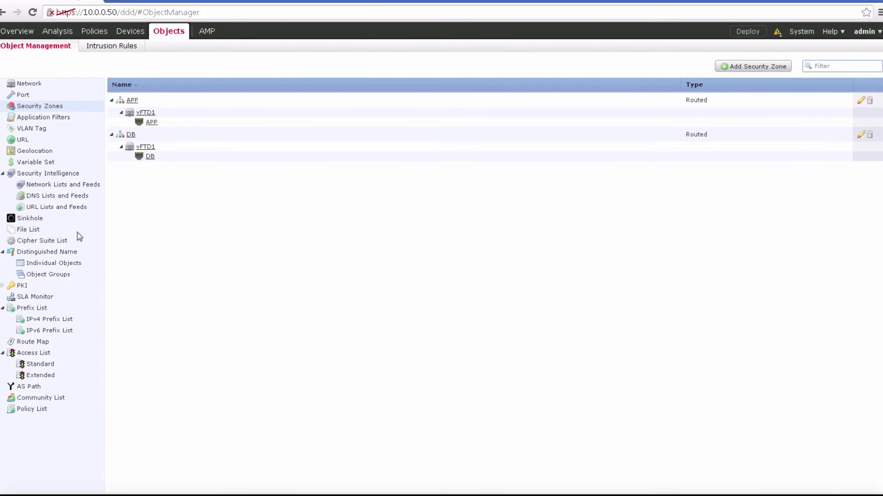
{"action": "left_click", "coordinate": [747, 32]}
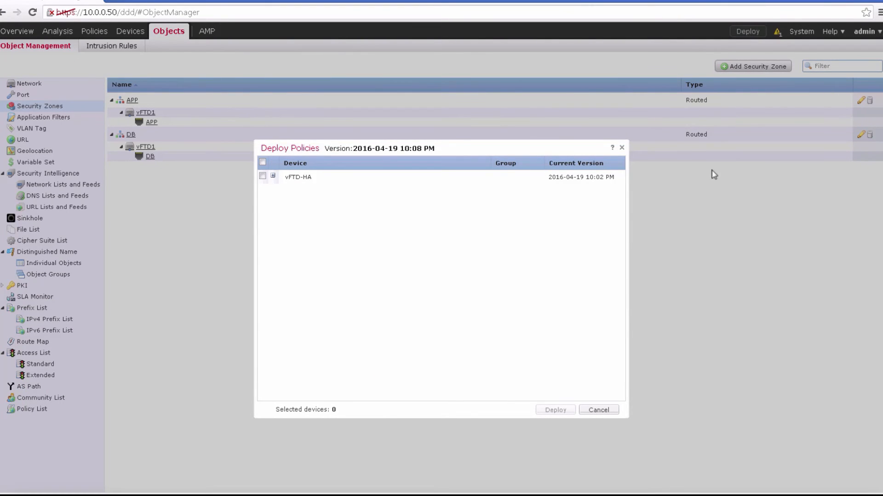
{"action": "left_click", "coordinate": [621, 147]}
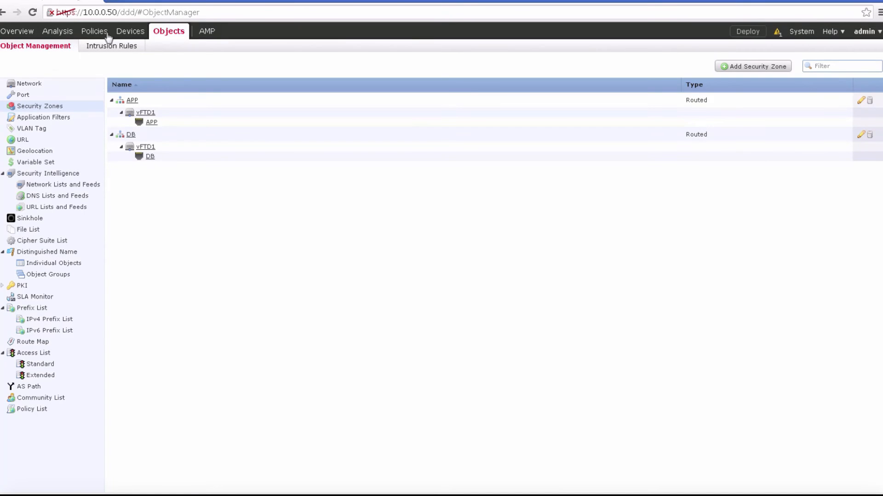
Step: Return to device management and deploy the pending policy changes to vFTD-HA
{"action": "mouse_move", "coordinate": [120, 35]}
{"action": "left_click", "coordinate": [57, 48]}
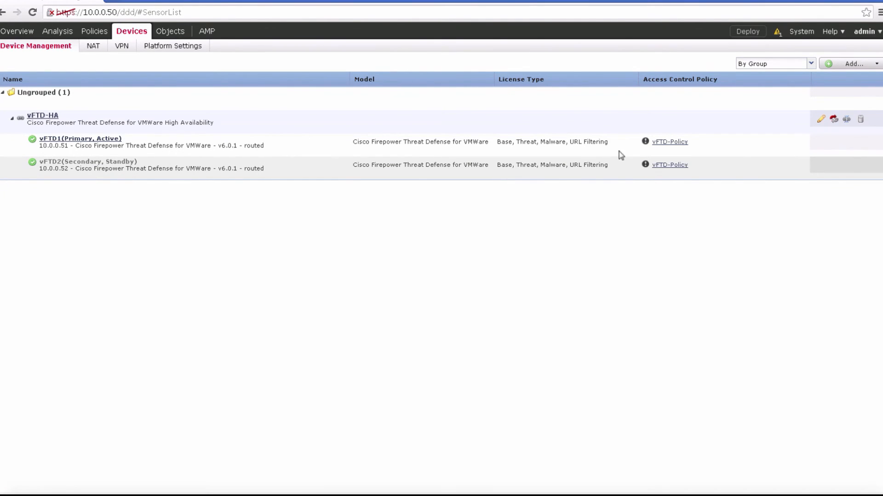
{"action": "left_click", "coordinate": [758, 34]}
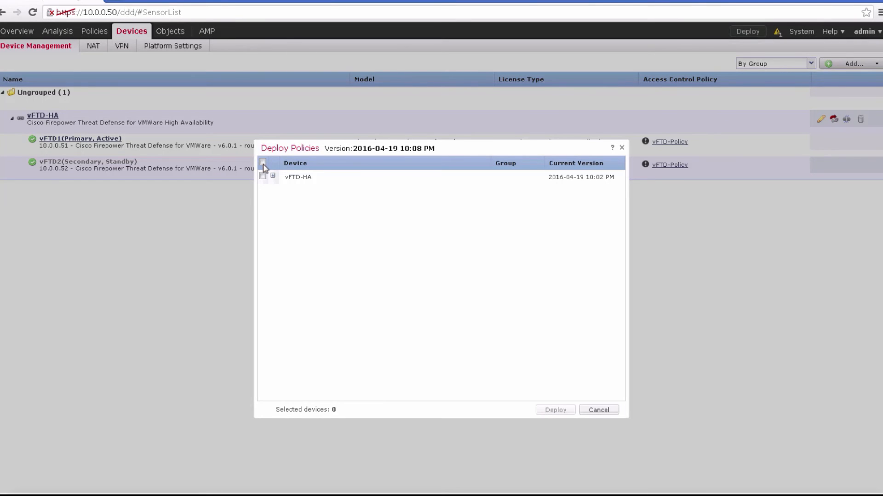
{"action": "left_click", "coordinate": [262, 162]}
{"action": "left_click", "coordinate": [553, 411]}
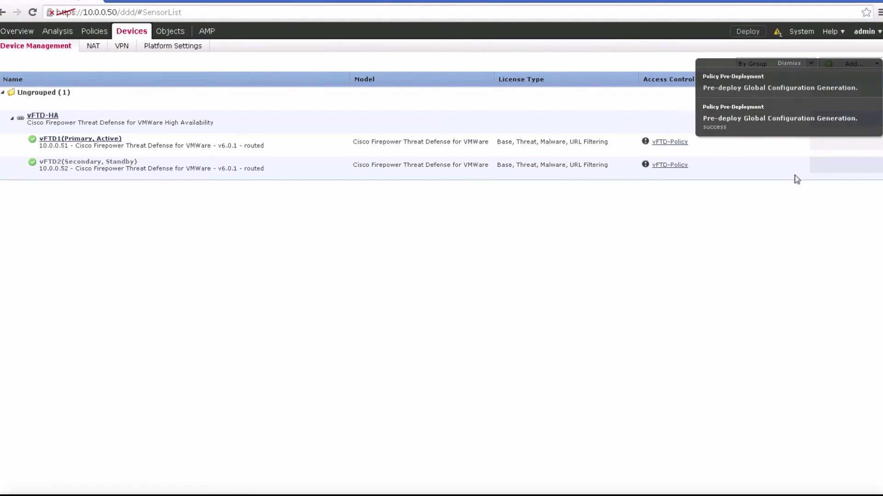
Step: In vFTD-HA's high availability settings, set the standby IPv4 address of the monitored APP interface to 10.1.0.2
{"action": "left_click", "coordinate": [820, 120]}
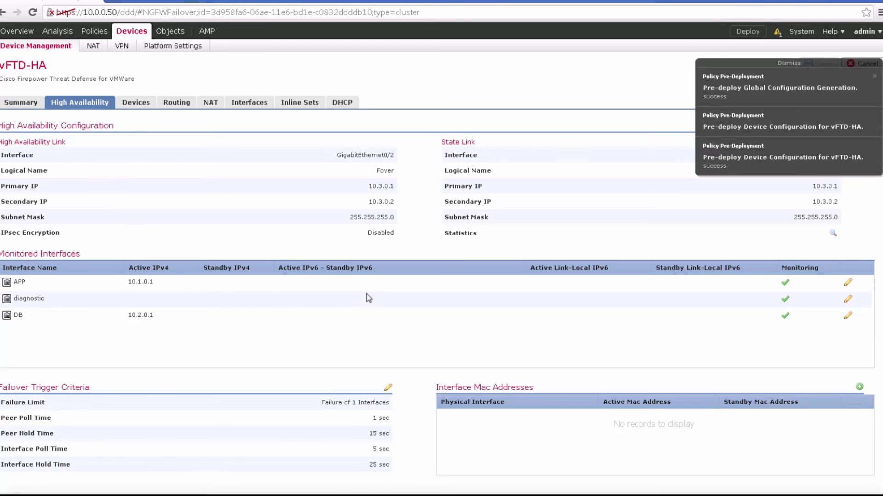
{"action": "left_click", "coordinate": [848, 283]}
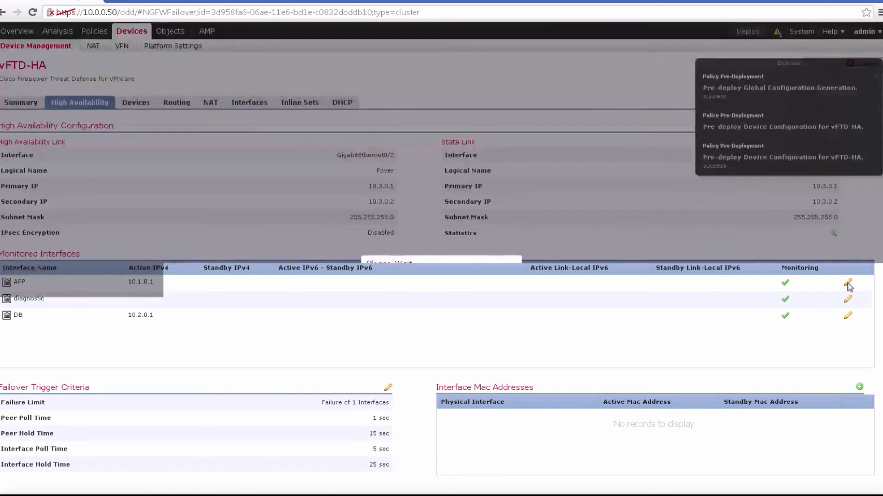
{"action": "left_click", "coordinate": [403, 296]}
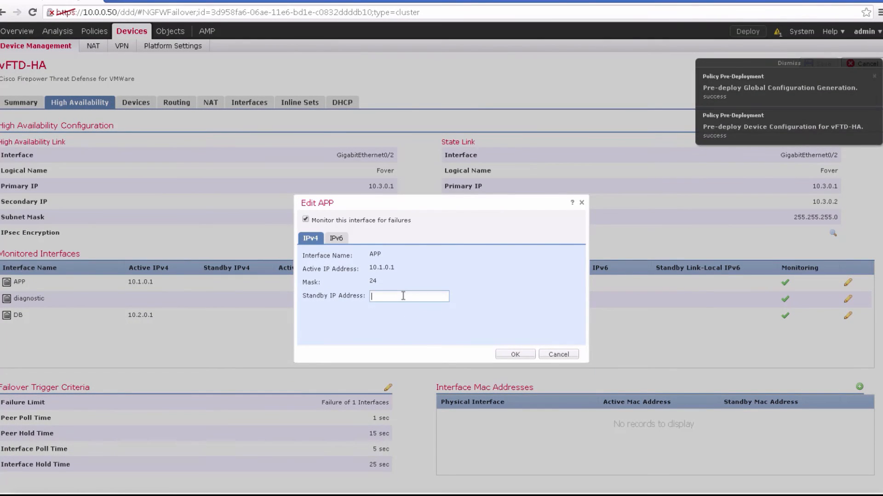
{"action": "type", "text": "10."}
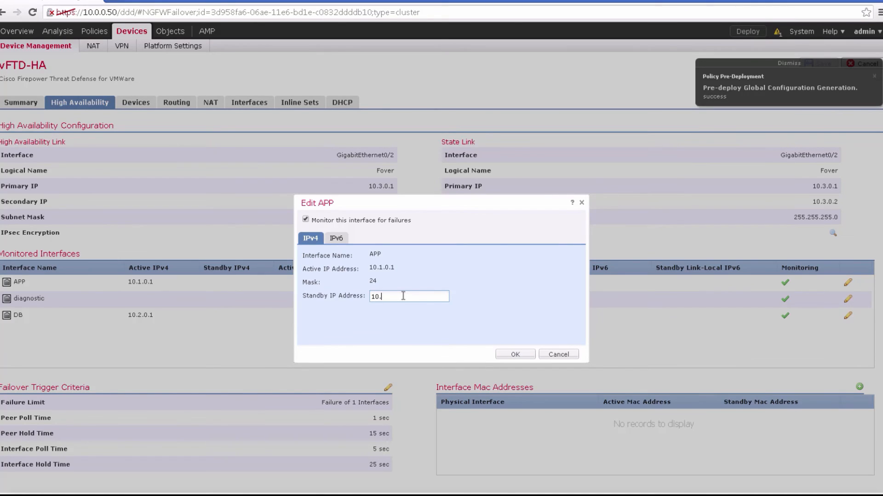
{"action": "type", "text": "1.0.2"}
{"action": "left_click", "coordinate": [526, 354]}
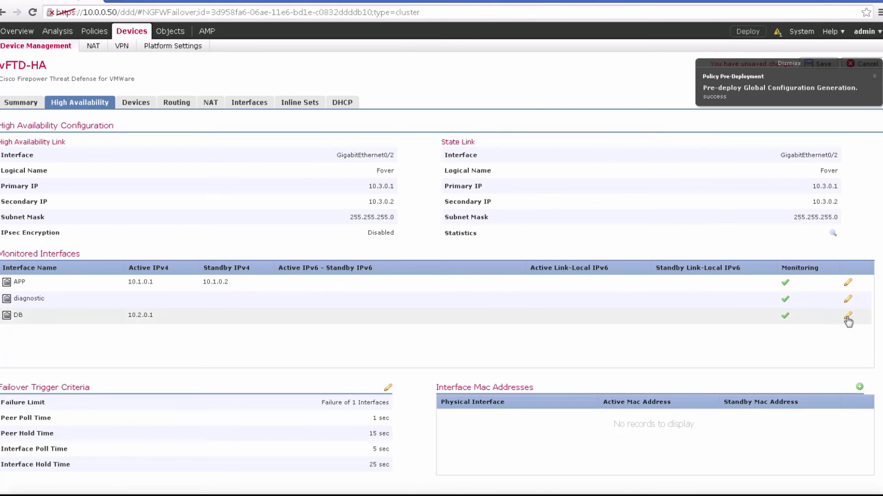
Step: Set the standby IPv4 address of the monitored DB interface to 10.2.0.2 and save the vFTD-HA configuration
{"action": "left_click", "coordinate": [848, 318]}
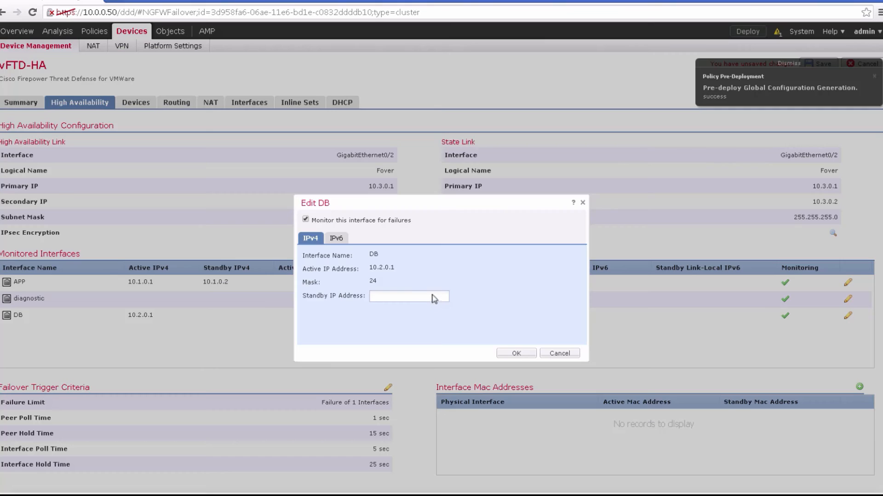
{"action": "type", "text": "10.2.0.2"}
{"action": "left_click", "coordinate": [516, 353]}
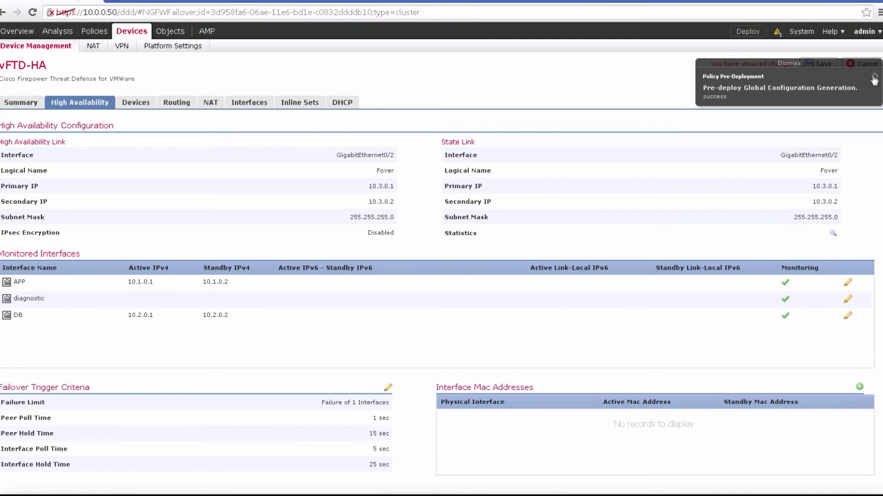
{"action": "left_click", "coordinate": [826, 67]}
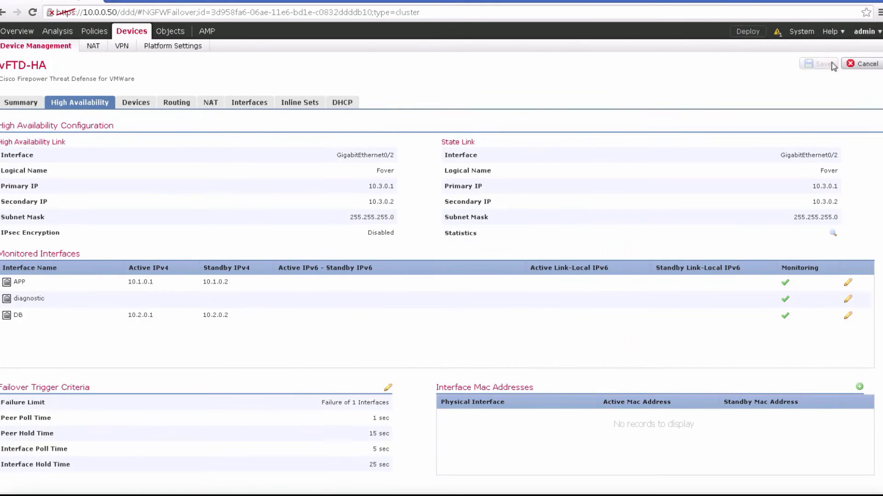
Step: Check the deployment status of vFTD-HA and review the pair's policy state in the device list
{"action": "left_click", "coordinate": [758, 34]}
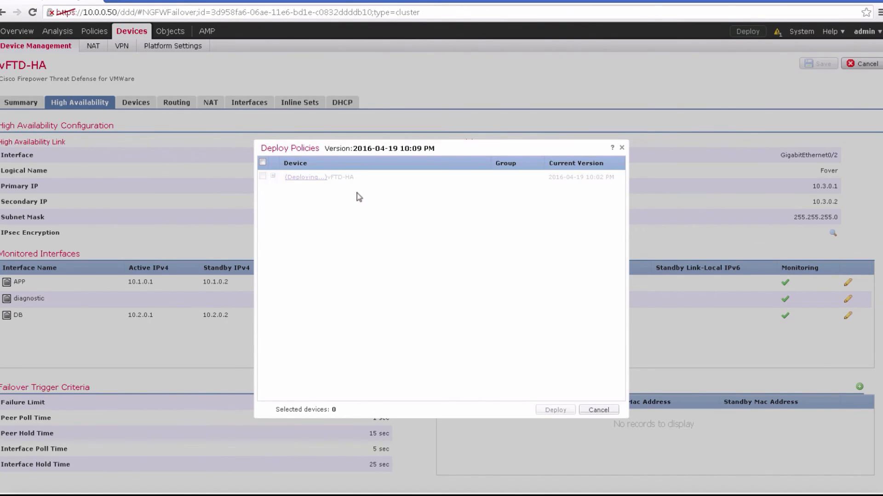
{"action": "left_click", "coordinate": [622, 148]}
{"action": "left_click", "coordinate": [746, 32]}
{"action": "left_click", "coordinate": [622, 148]}
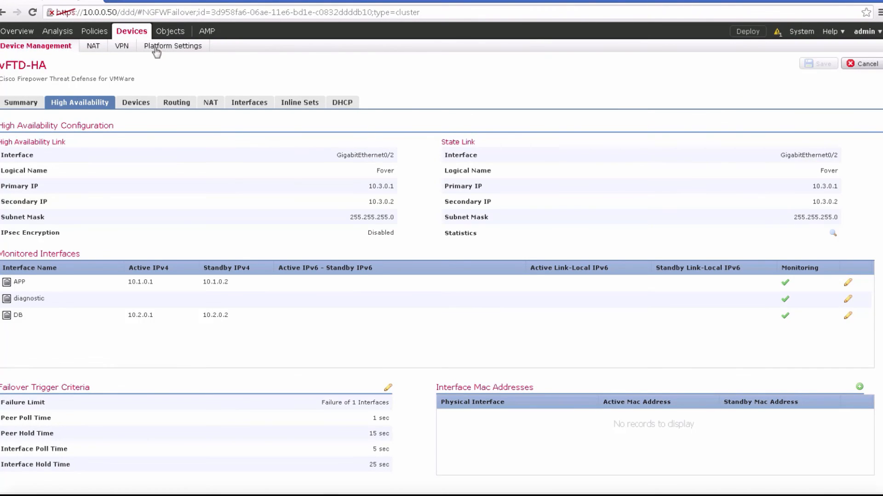
{"action": "left_click", "coordinate": [68, 51]}
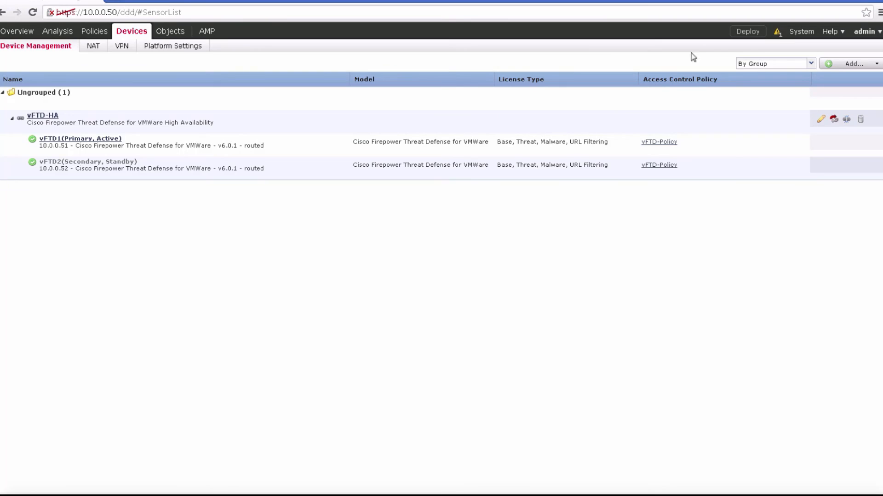
{"action": "left_click", "coordinate": [744, 36]}
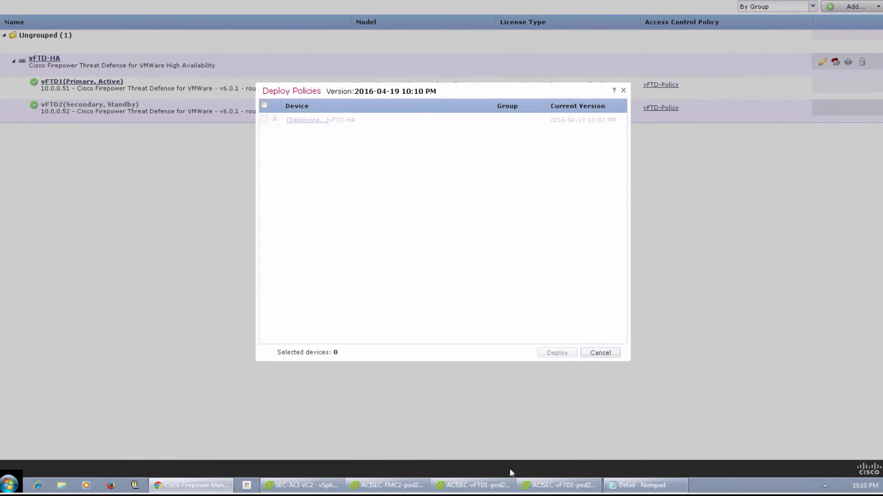
Step: Switch to the ACISEC-vFTD1-pod21 console and run show managers to check its manager registration
{"action": "left_click", "coordinate": [463, 486]}
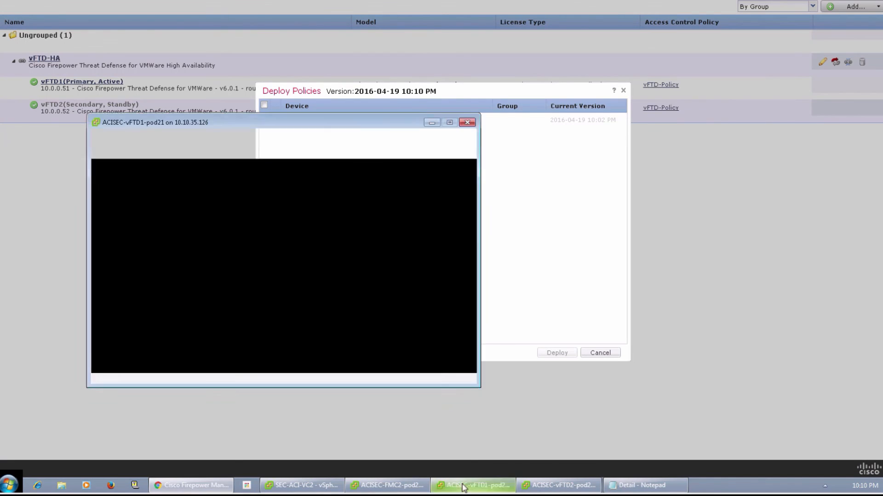
{"action": "key", "text": "Return"}
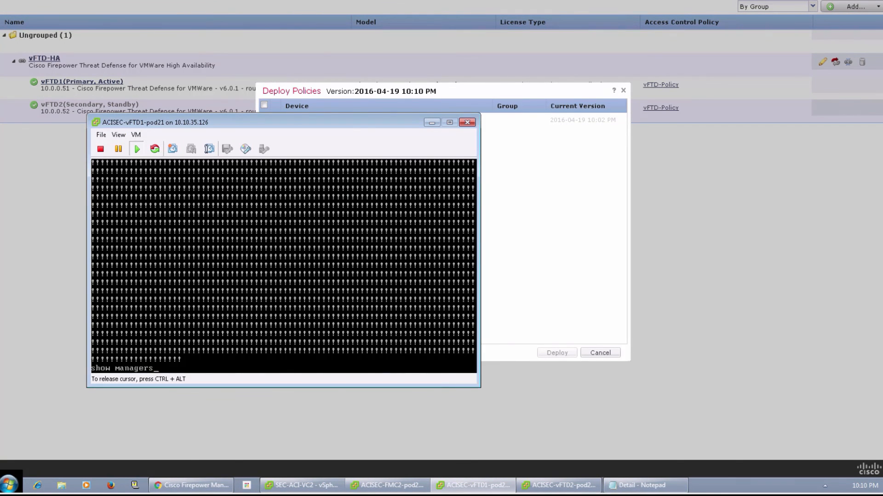
{"action": "key", "text": "Return"}
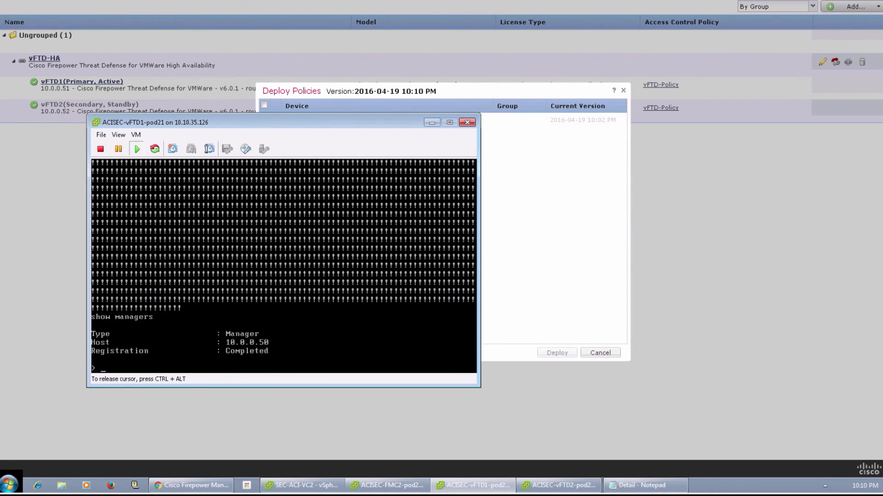
Step: Open the diagnostic console with system support diagnostic-cli and enter privileged mode with en, leaving the password blank
{"action": "type", "text": "system support"}
{"action": "type", "text": "diagnostic-cli"}
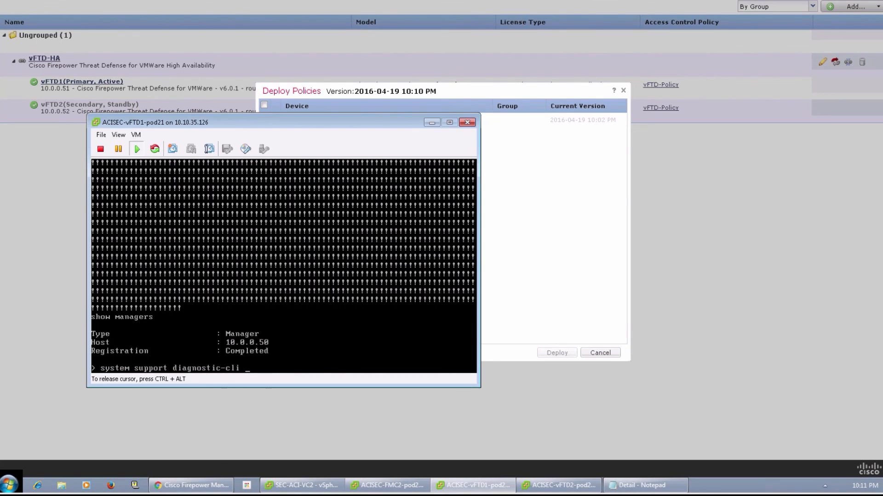
{"action": "key", "text": "Return"}
{"action": "type", "text": "en"}
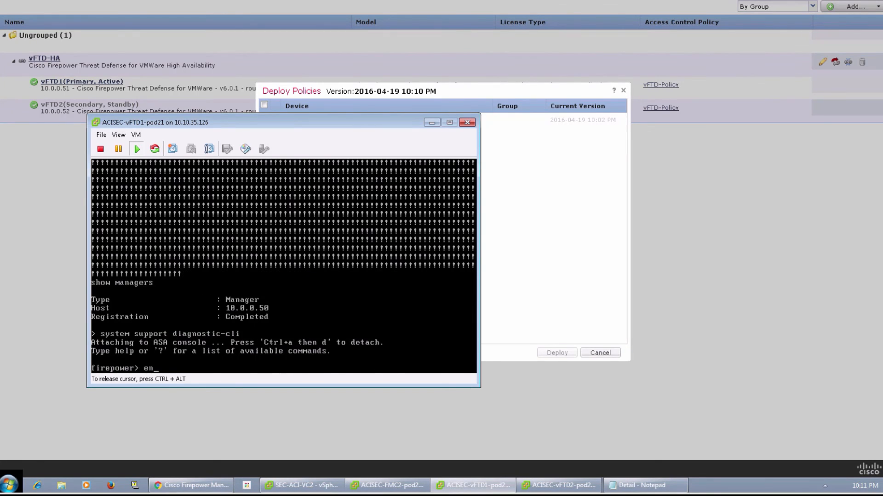
{"action": "key", "text": "Return"}
Step: Run sh ip on vFTD1 to examine the IP addresses assigned to its interfaces
{"action": "key", "text": "Return"}
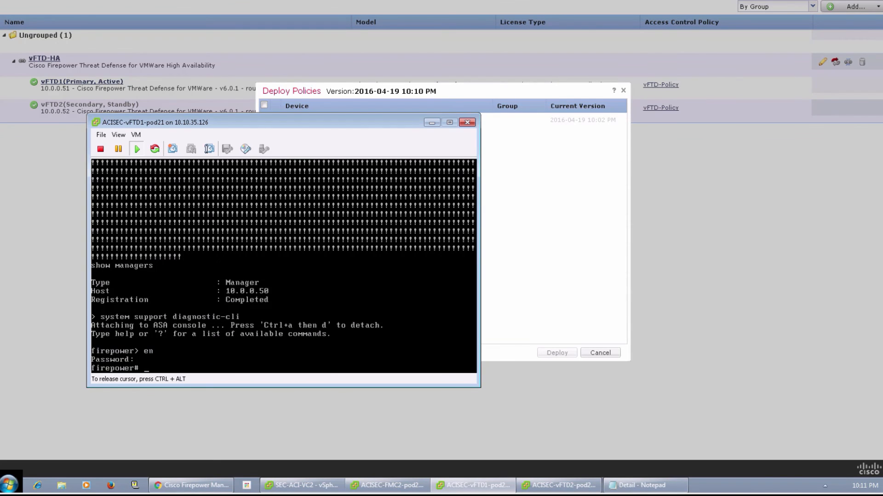
{"action": "type", "text": "ship"}
{"action": "key", "text": "Return"}
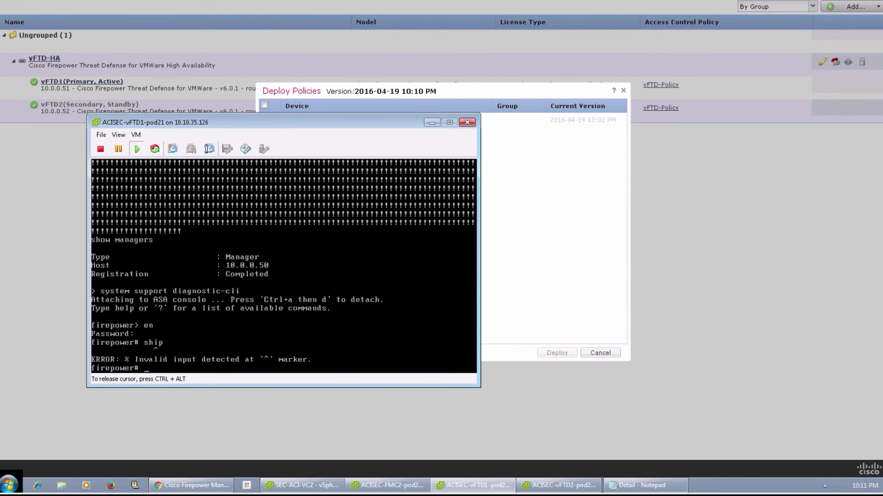
{"action": "type", "text": "sh ip"}
{"action": "key", "text": "Return"}
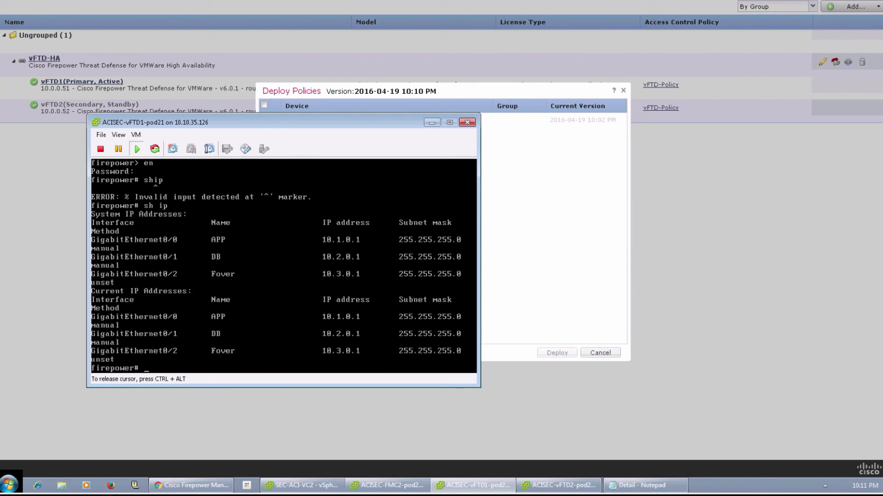
Step: Run sh access-list on vFTD1 to examine the access rules deployed from vFTD-Policy
{"action": "type", "text": "sh access-list"}
{"action": "key", "text": "Return"}
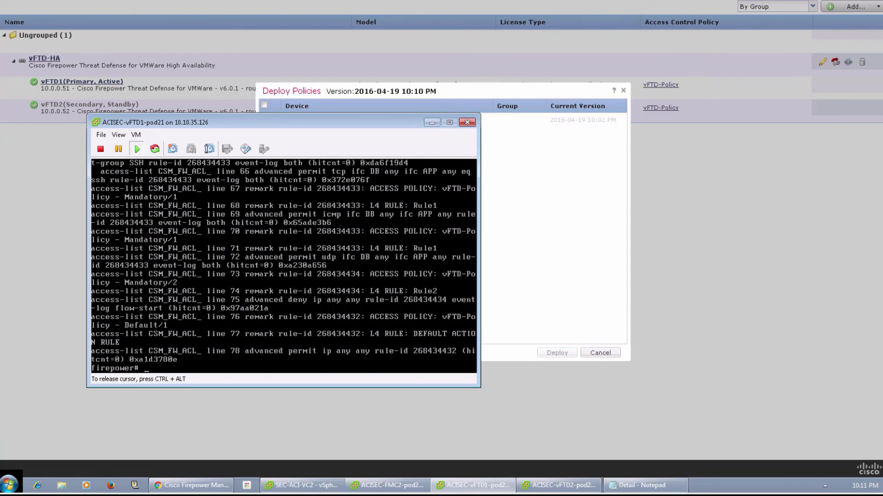
Step: Return to Firepower Management Center, deploy the pending standby address changes to vFTD-HA, and check the deployment status
{"action": "key", "text": "ctrl+alt"}
{"action": "left_click", "coordinate": [598, 213]}
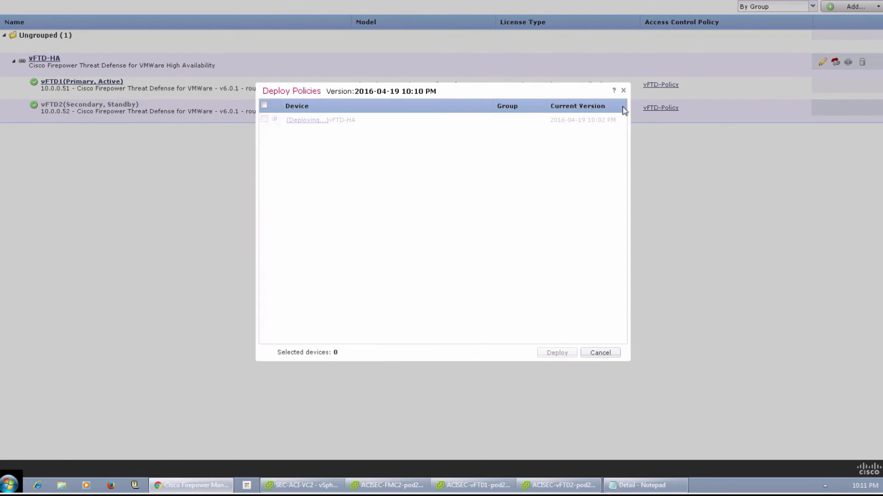
{"action": "left_click", "coordinate": [624, 90]}
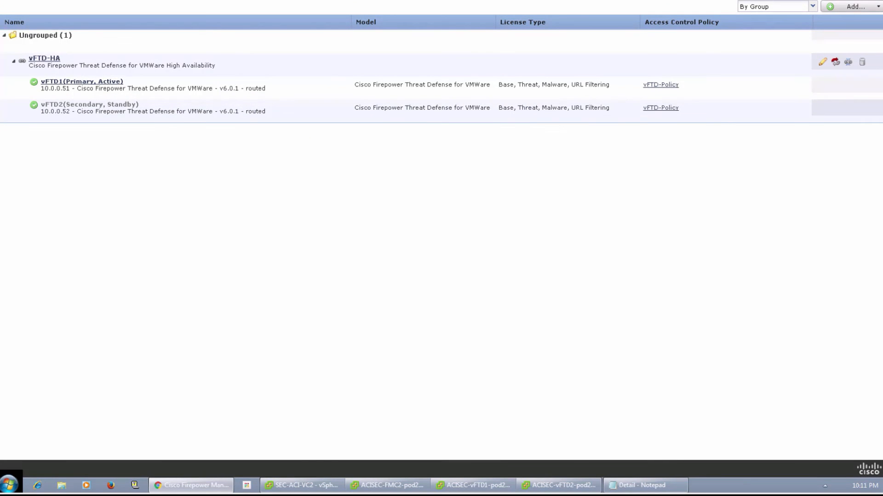
{"action": "left_click", "coordinate": [750, 25]}
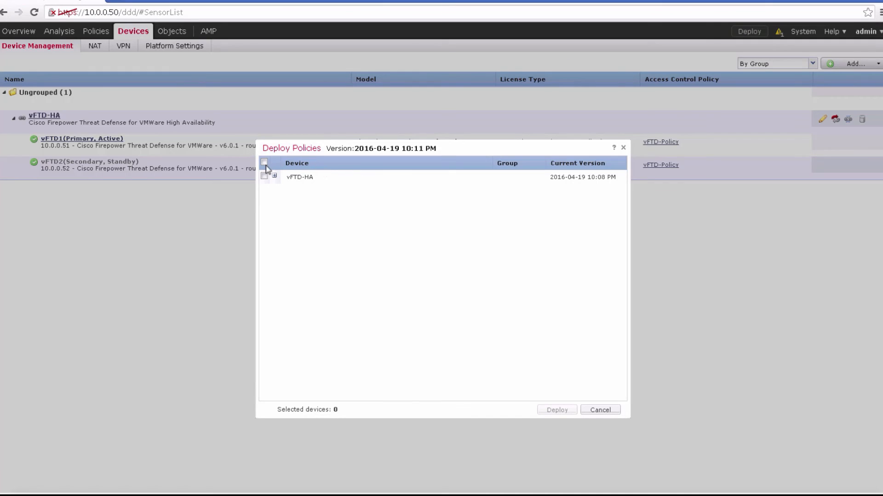
{"action": "left_click", "coordinate": [265, 163]}
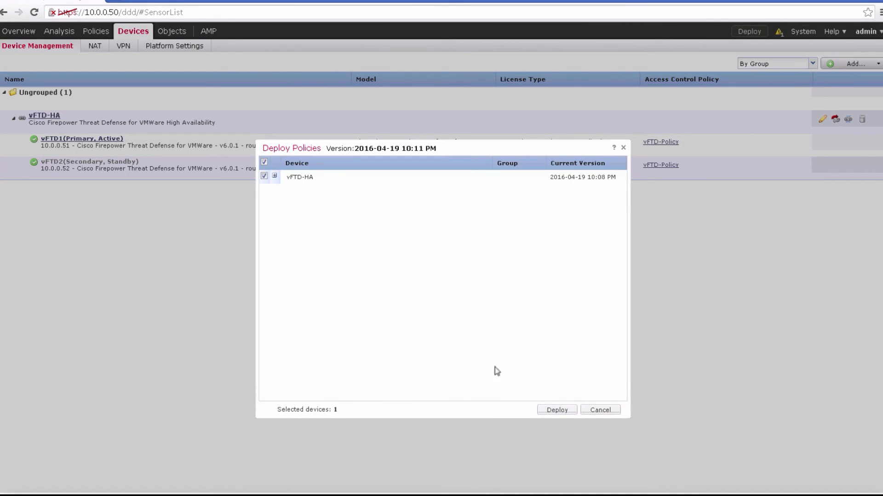
{"action": "left_click", "coordinate": [555, 412]}
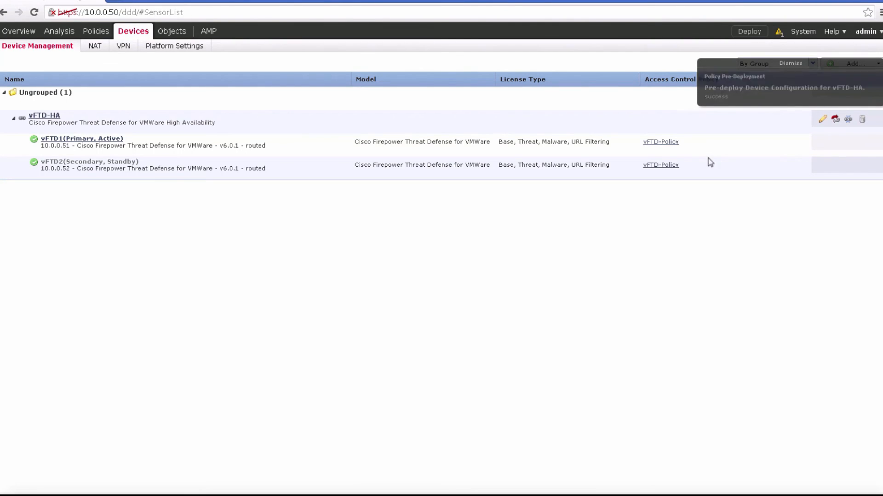
{"action": "left_click", "coordinate": [760, 33]}
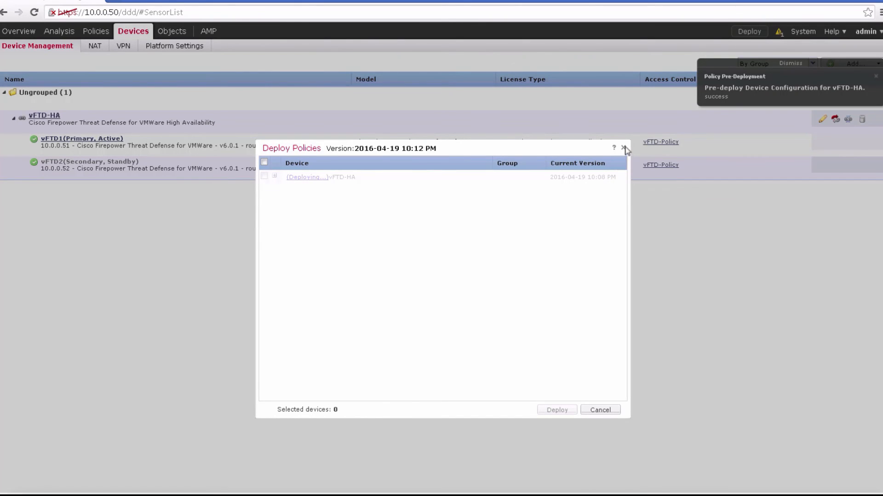
{"action": "left_click", "coordinate": [623, 148]}
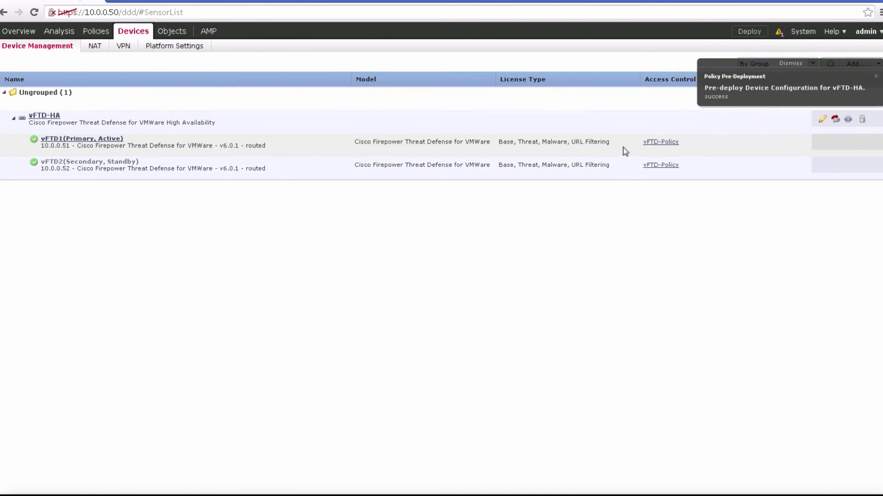